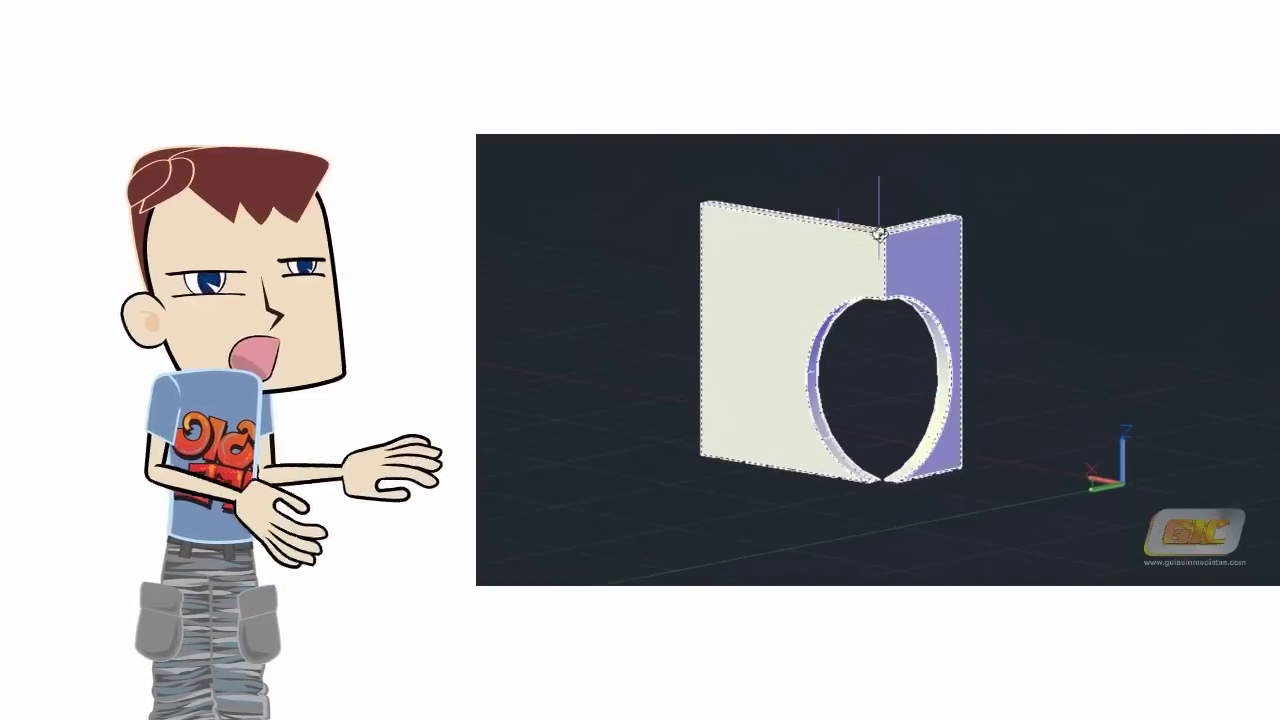
click(757, 271)
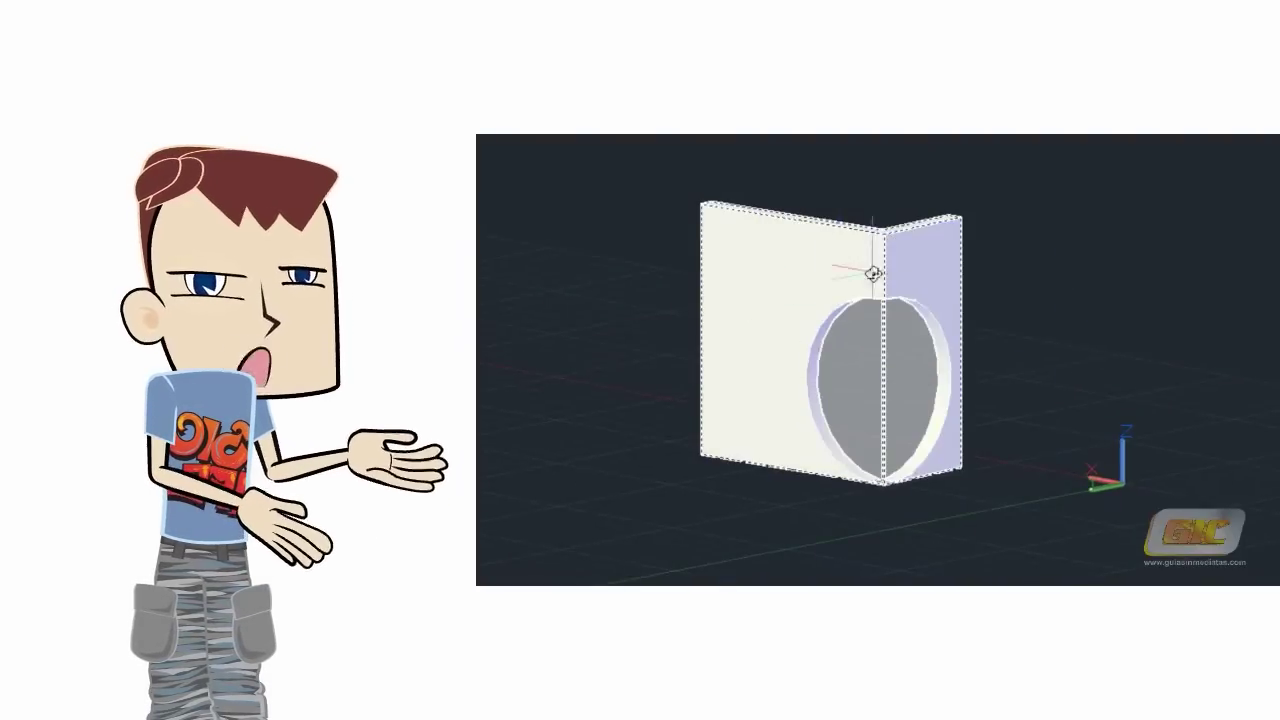
click(904, 368)
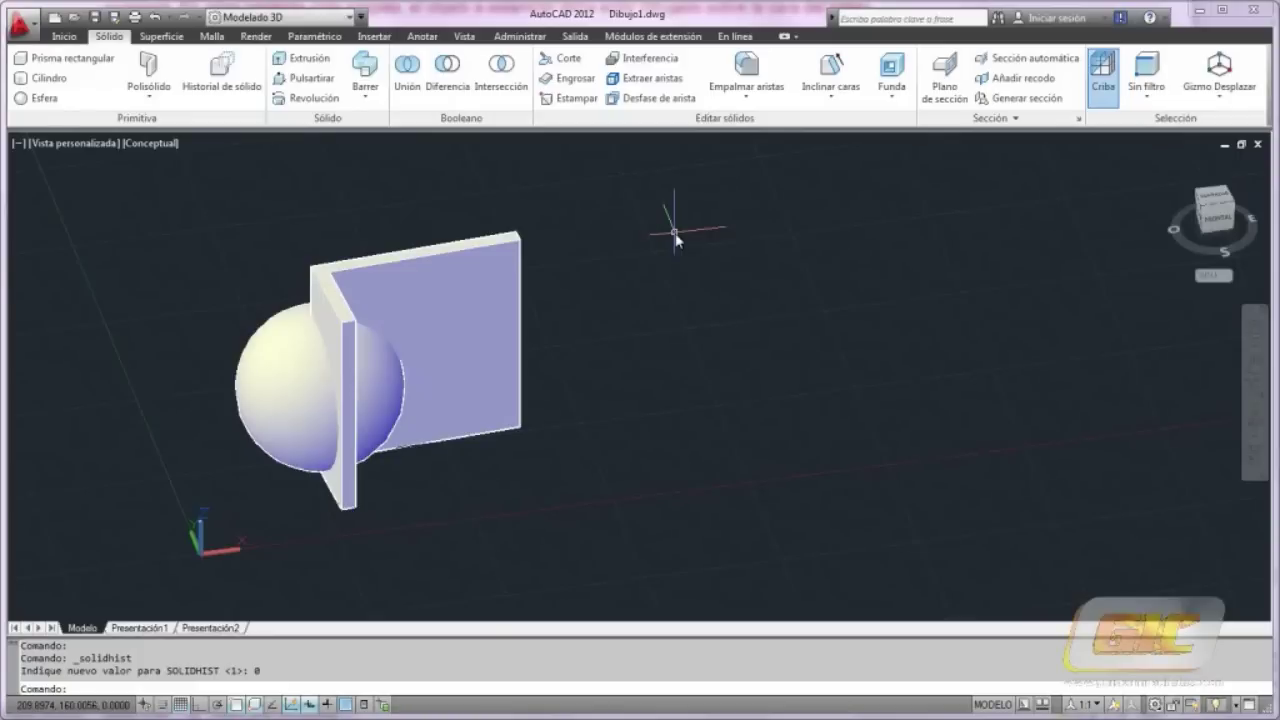
Set the Mostrar historial option in the L-shaped wall's solid history properties and close the properties.
click(446, 265)
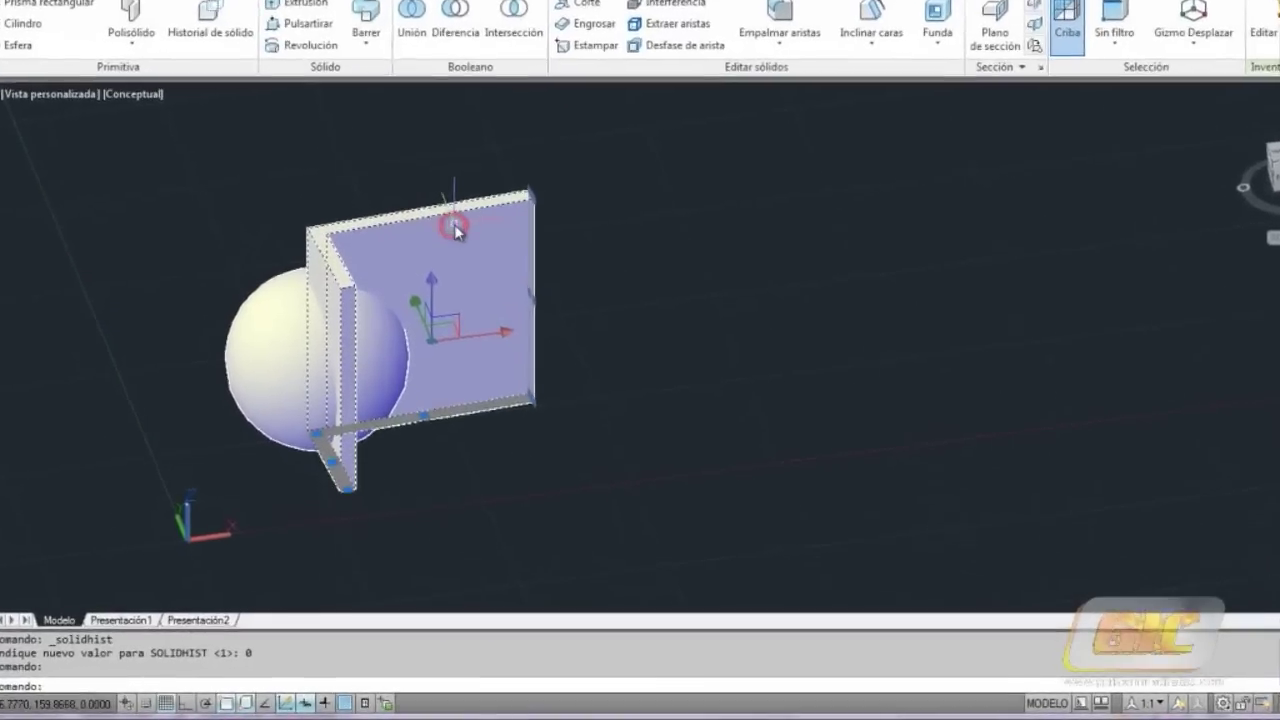
right_click(458, 226)
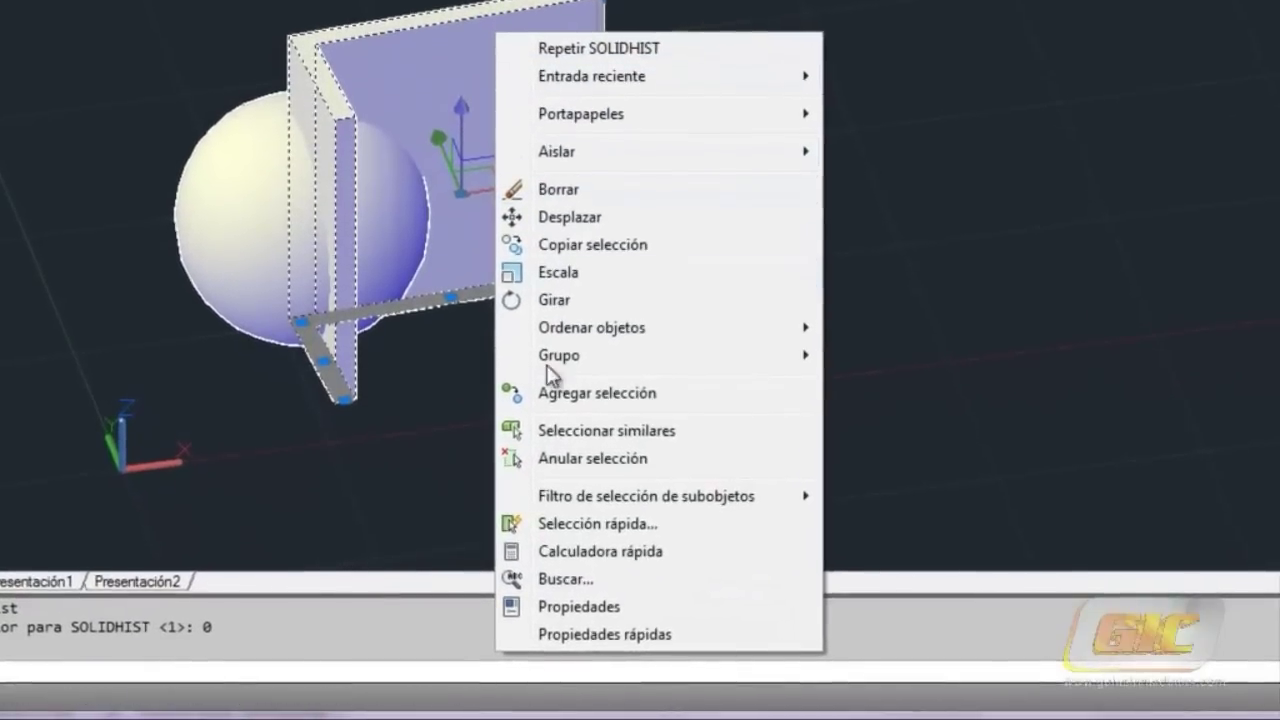
click(592, 608)
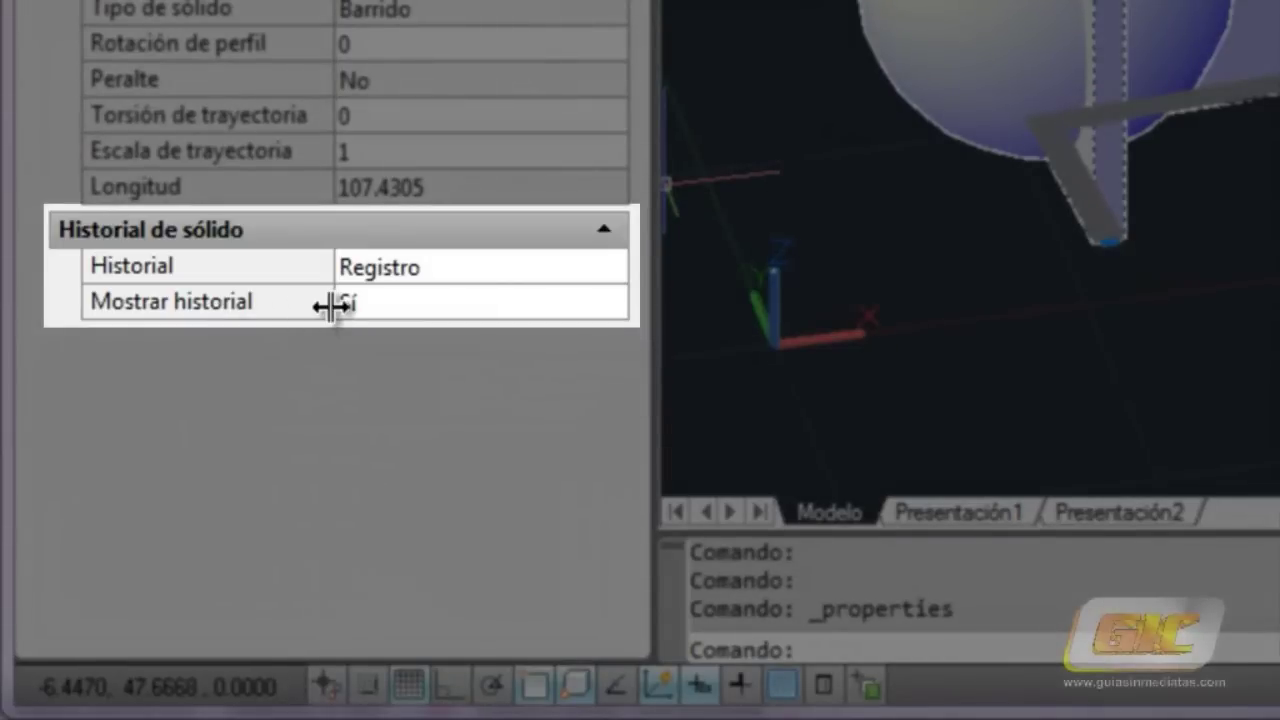
click(421, 306)
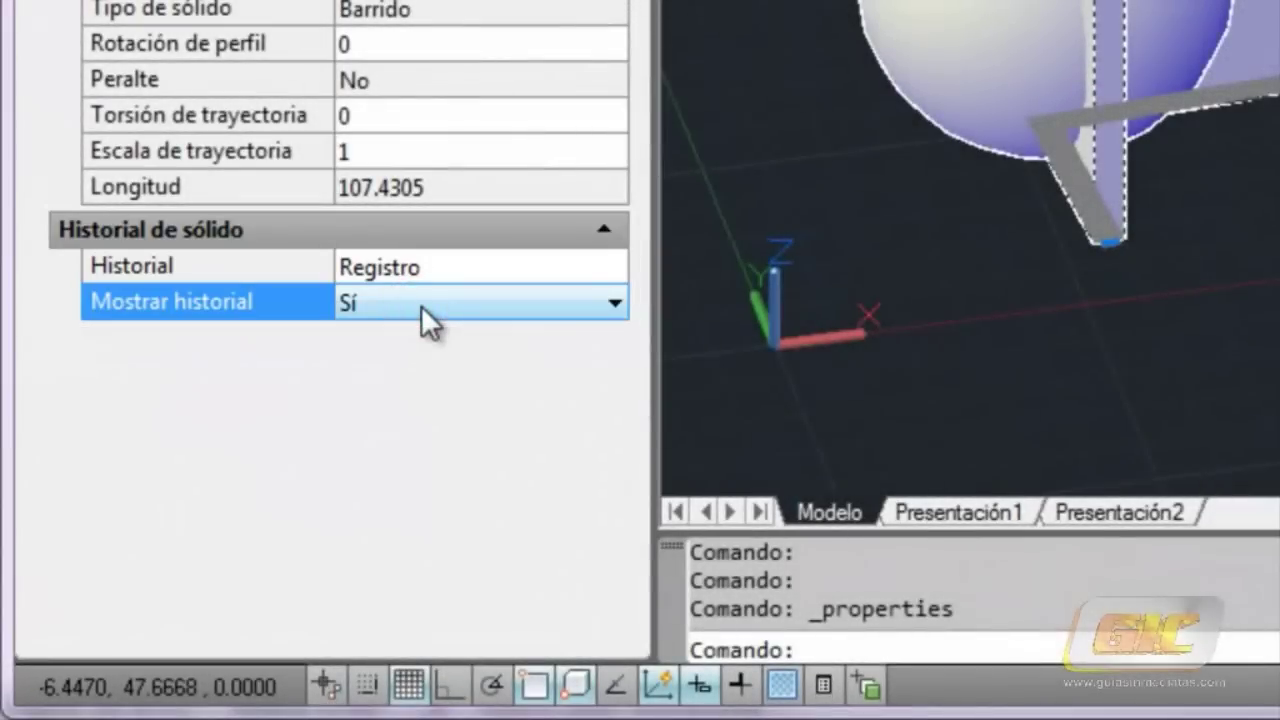
click(421, 305)
click(416, 367)
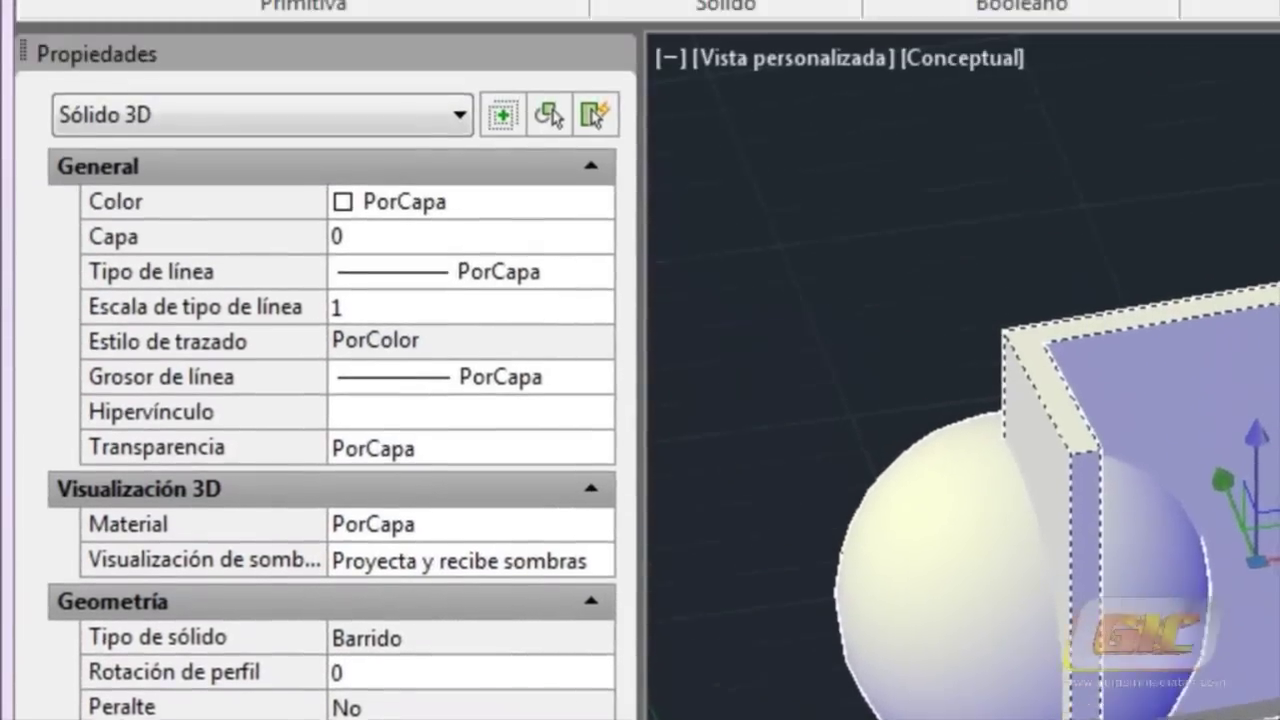
key(Escape)
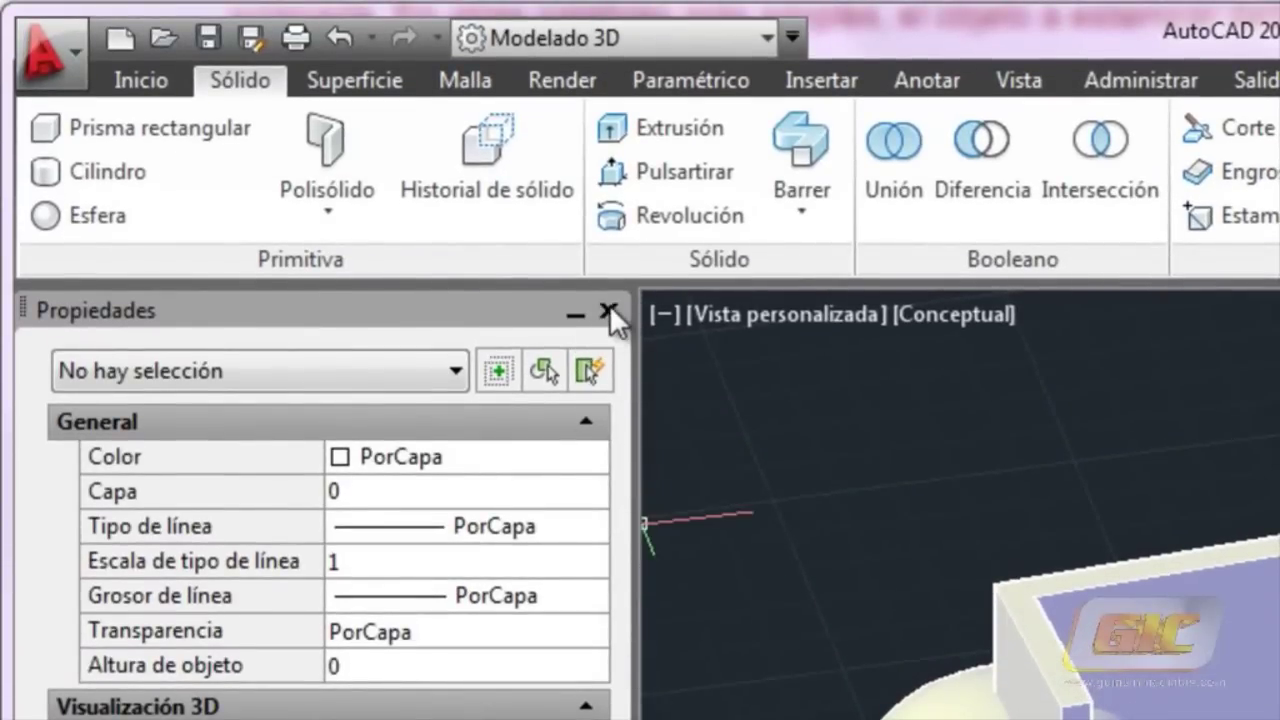
click(609, 306)
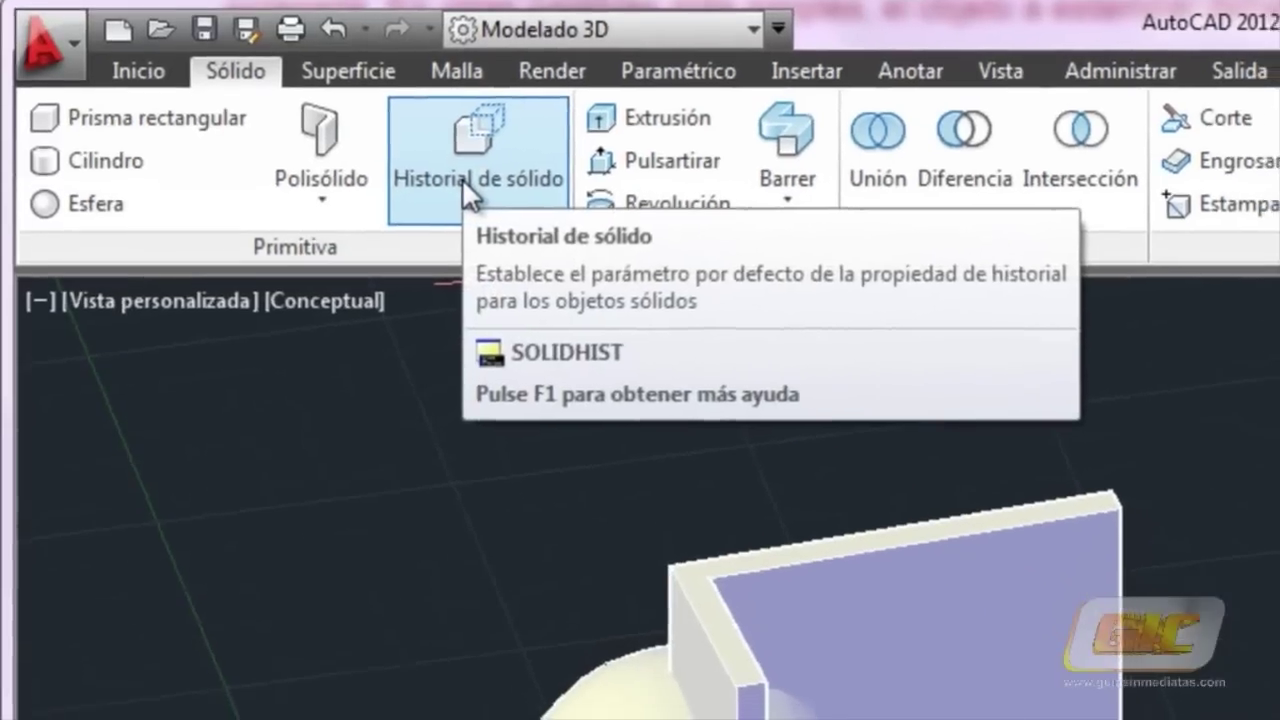
Turn on solid history recording and subtract the sphere from the L-shaped wall.
click(470, 189)
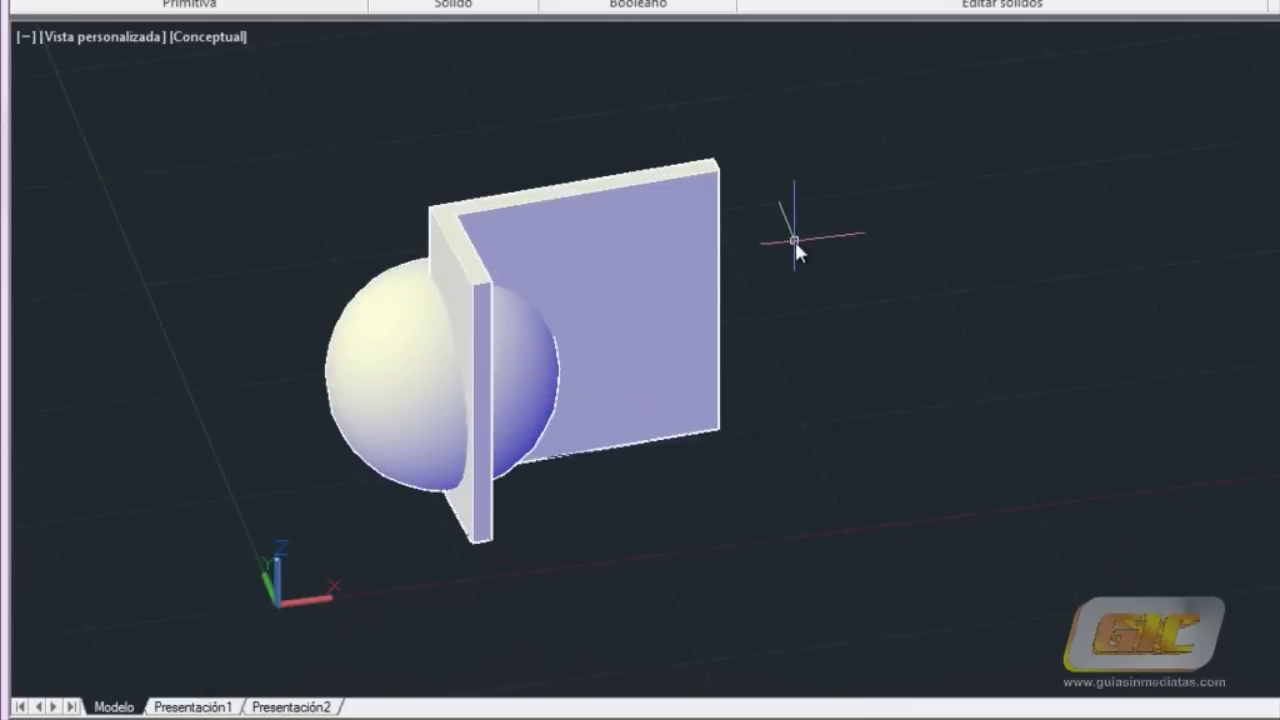
click(643, 18)
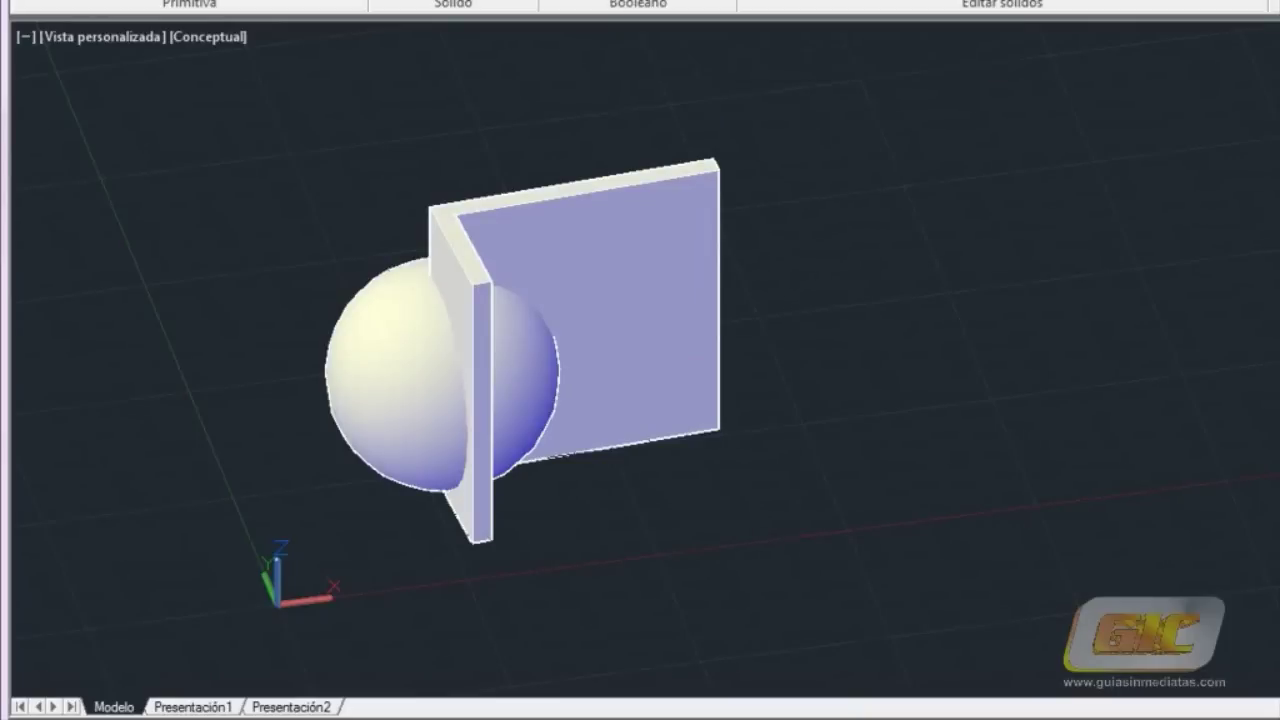
click(613, 245)
right_click(614, 244)
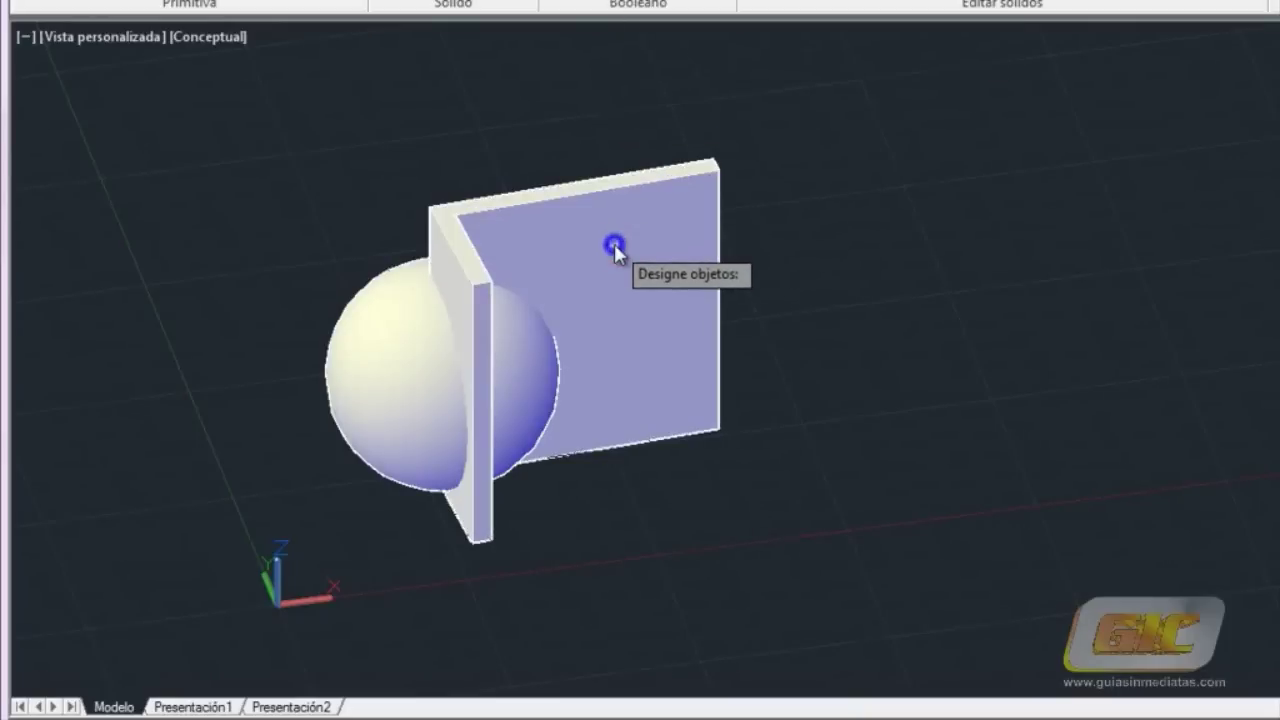
click(394, 345)
right_click(395, 345)
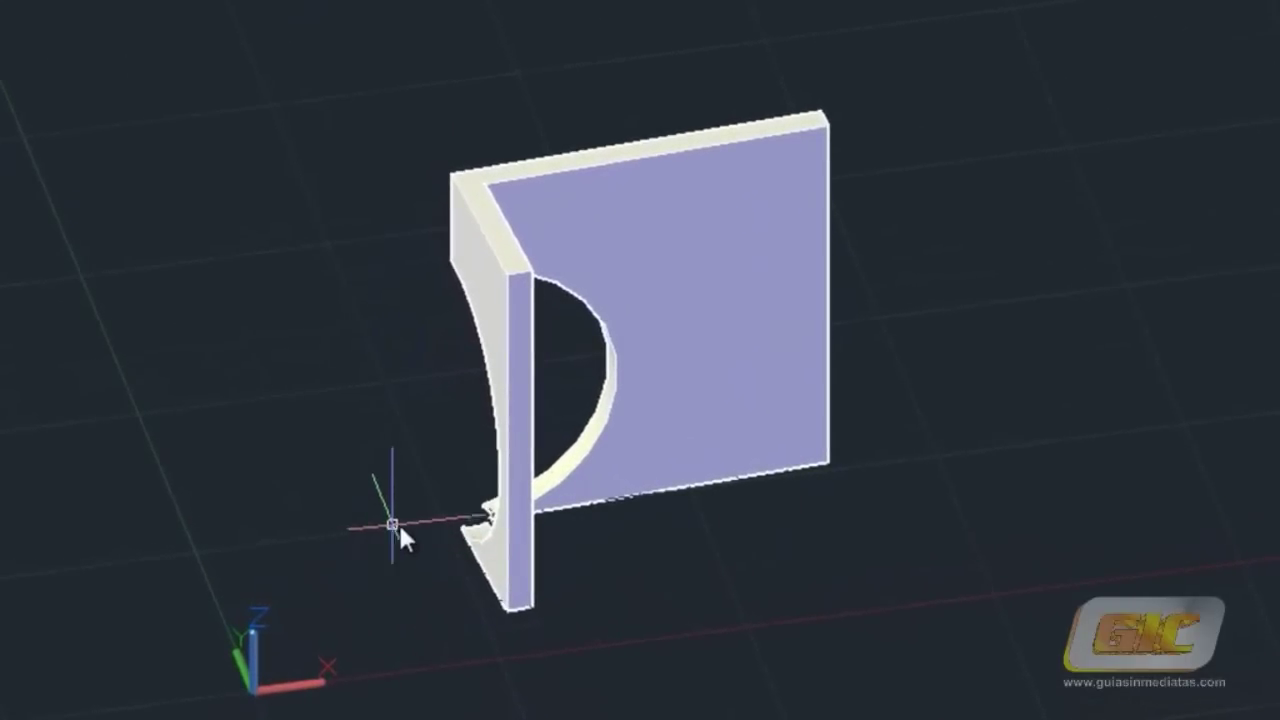
Select the original subtracted sphere as a subobject of the composite wall solid.
shift+middle_drag(399, 530, 932, 440)
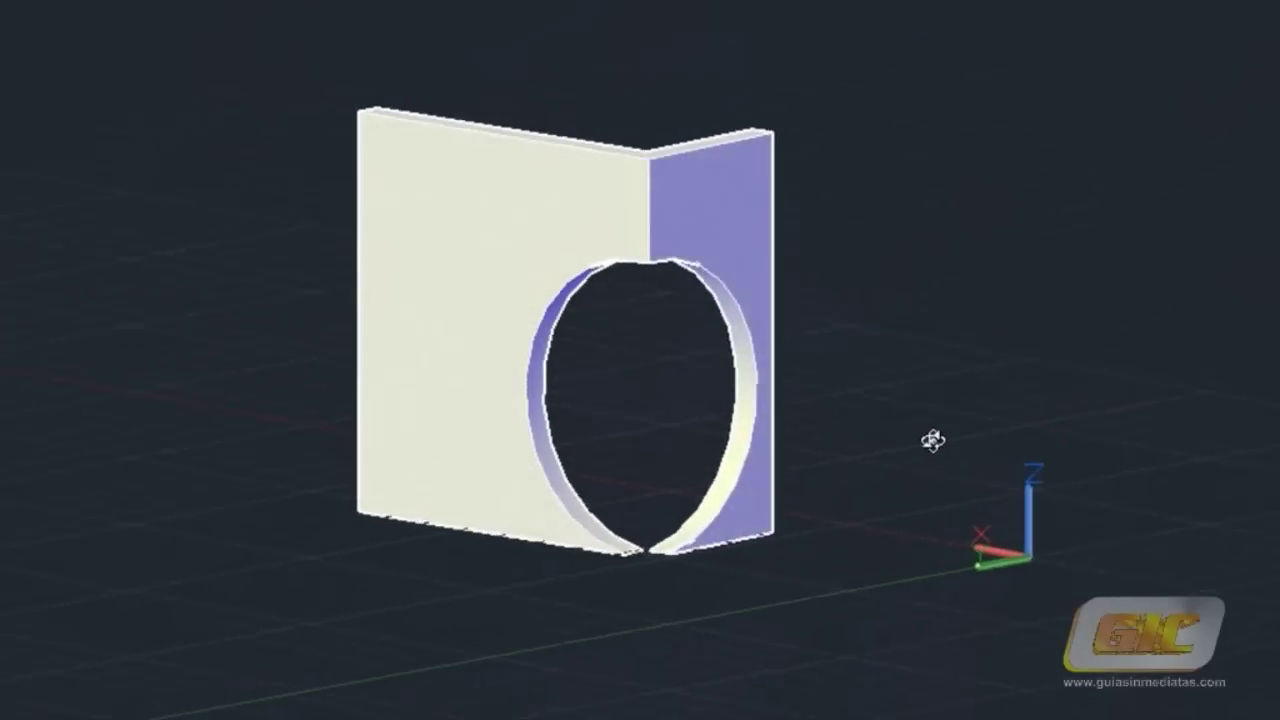
click(607, 160)
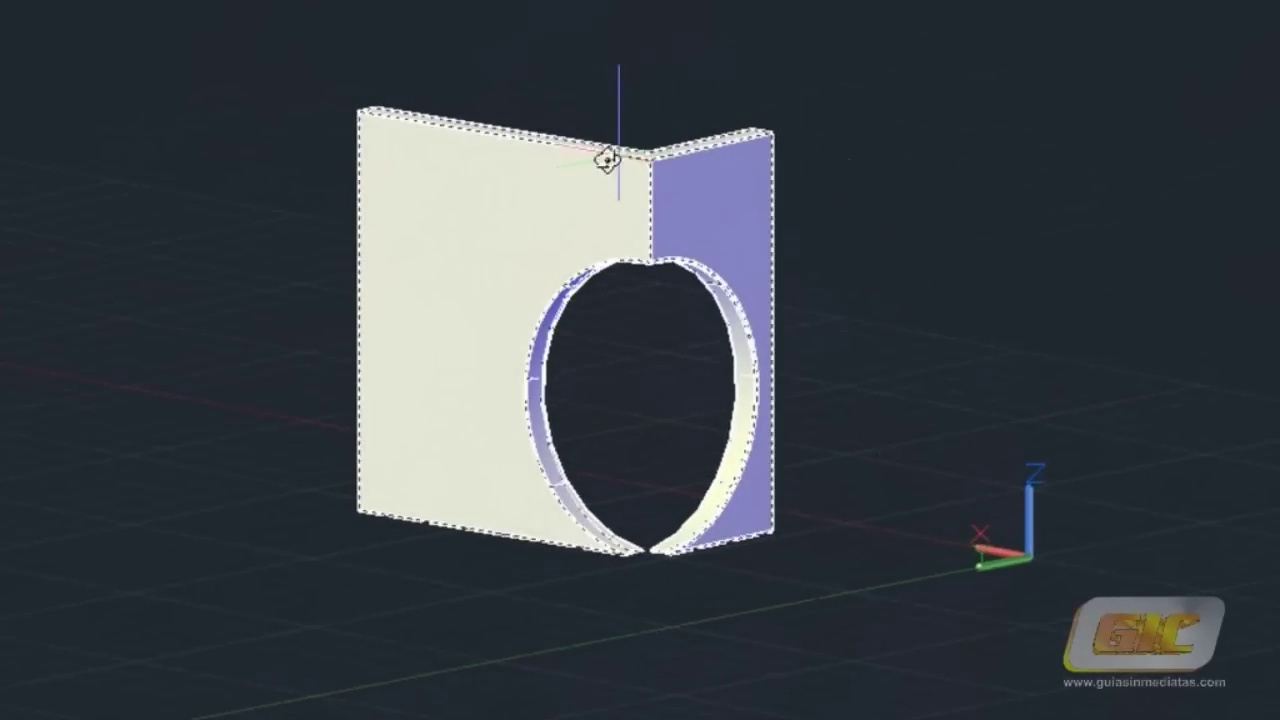
mouse_move(453, 219)
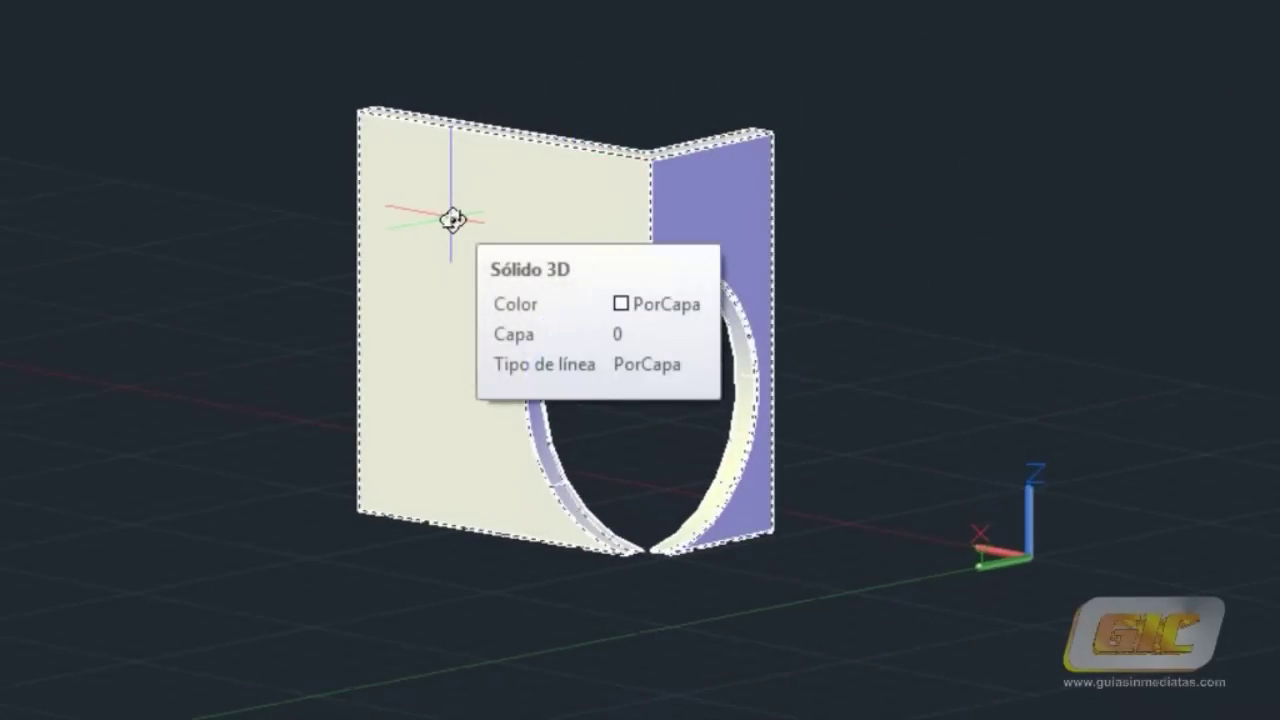
key(ctrl)
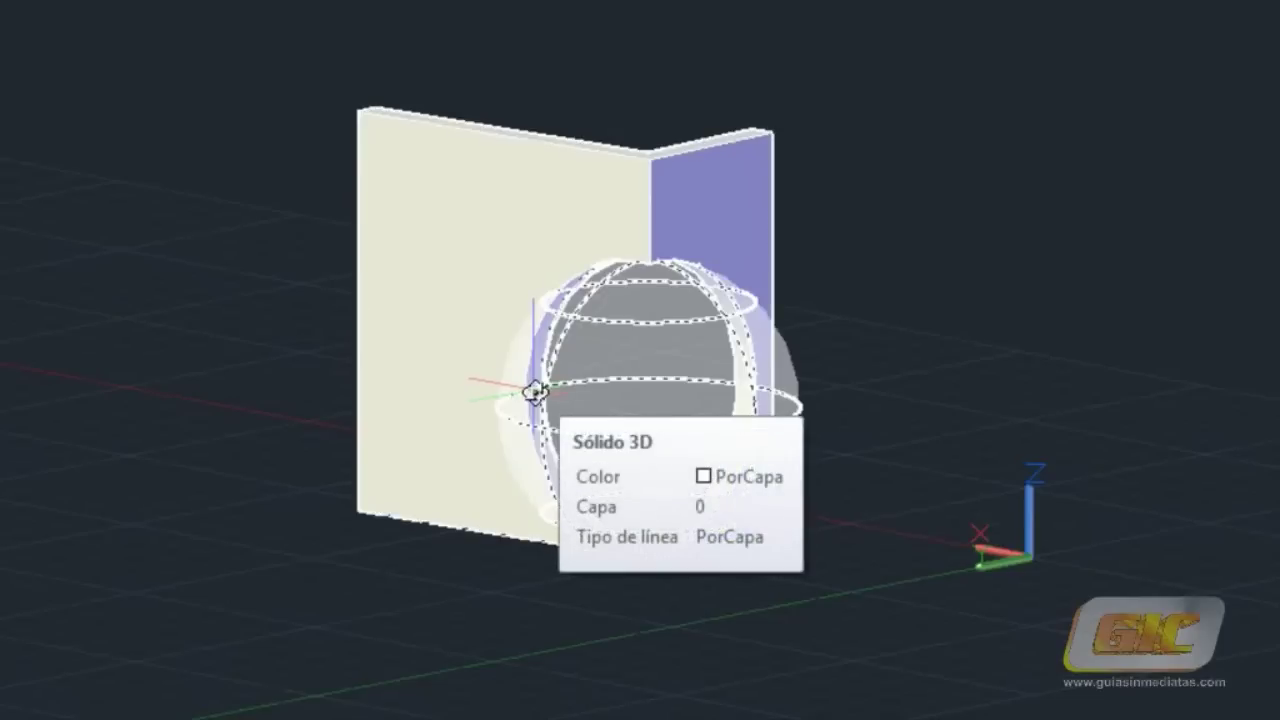
click(535, 390)
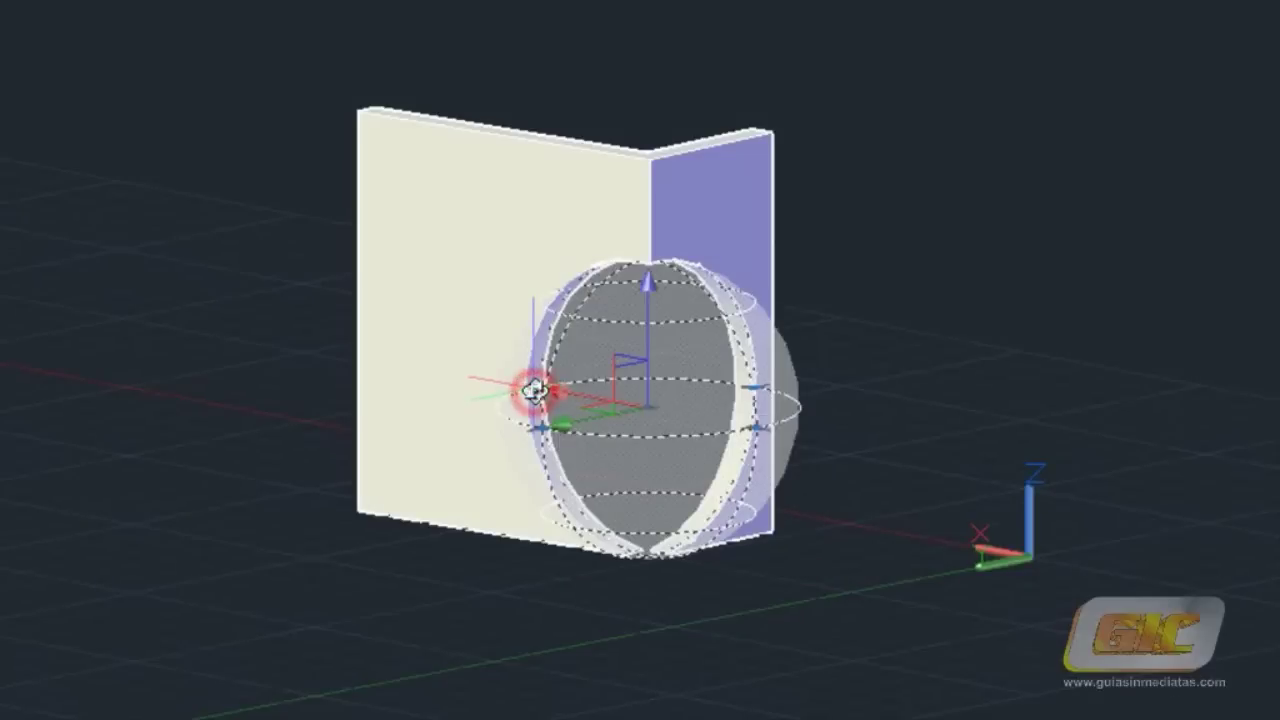
Try to shrink the subtracted sphere inside the composite solid with one of its radius grips.
shift+middle_drag(951, 371, 965, 472)
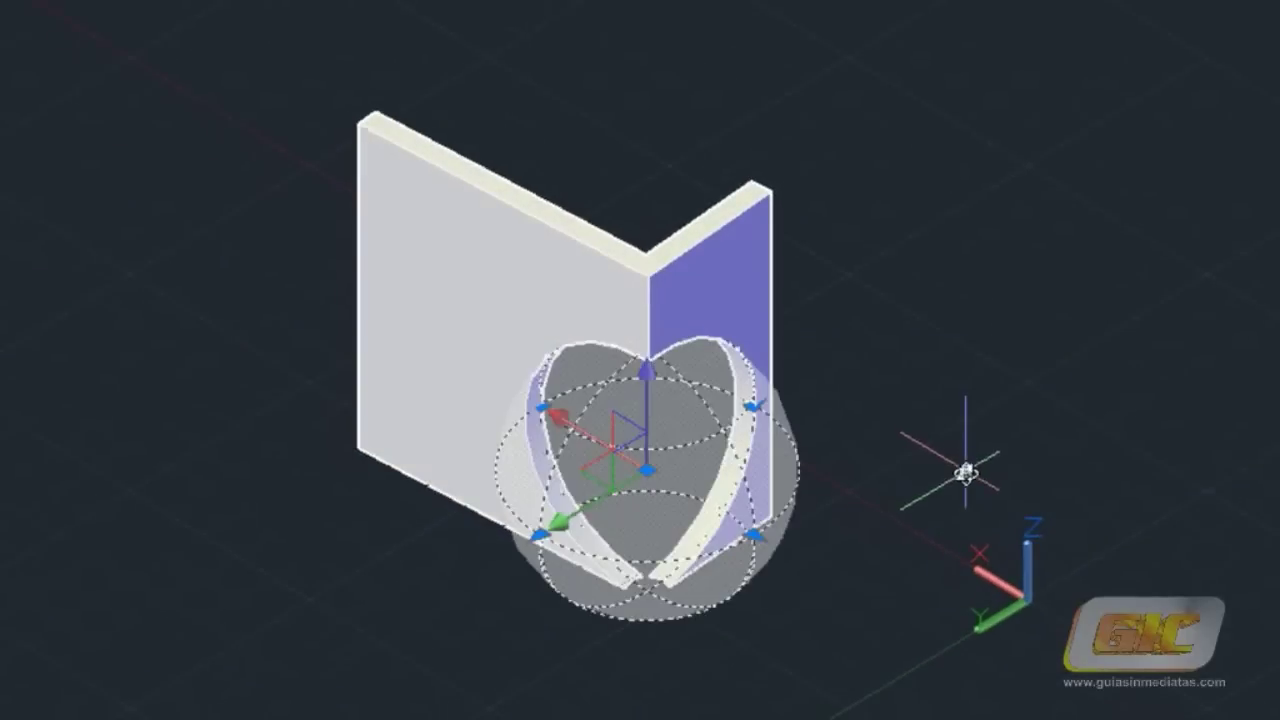
click(757, 537)
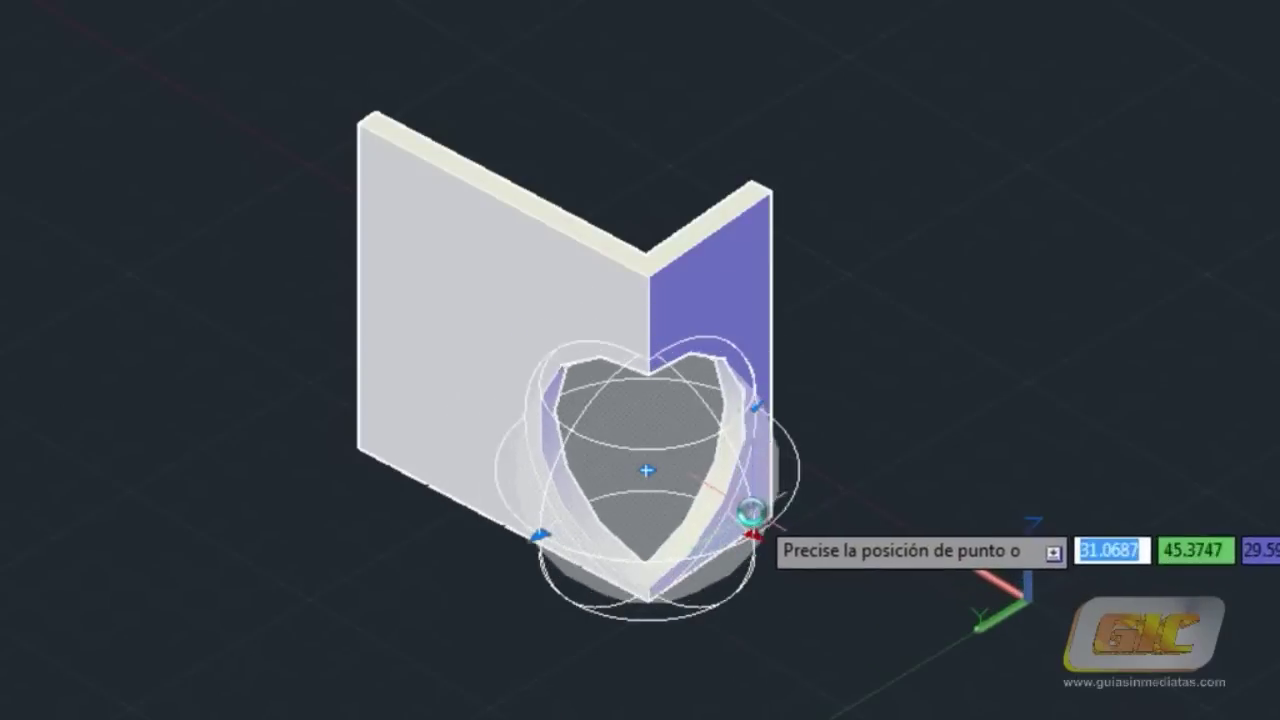
click(738, 508)
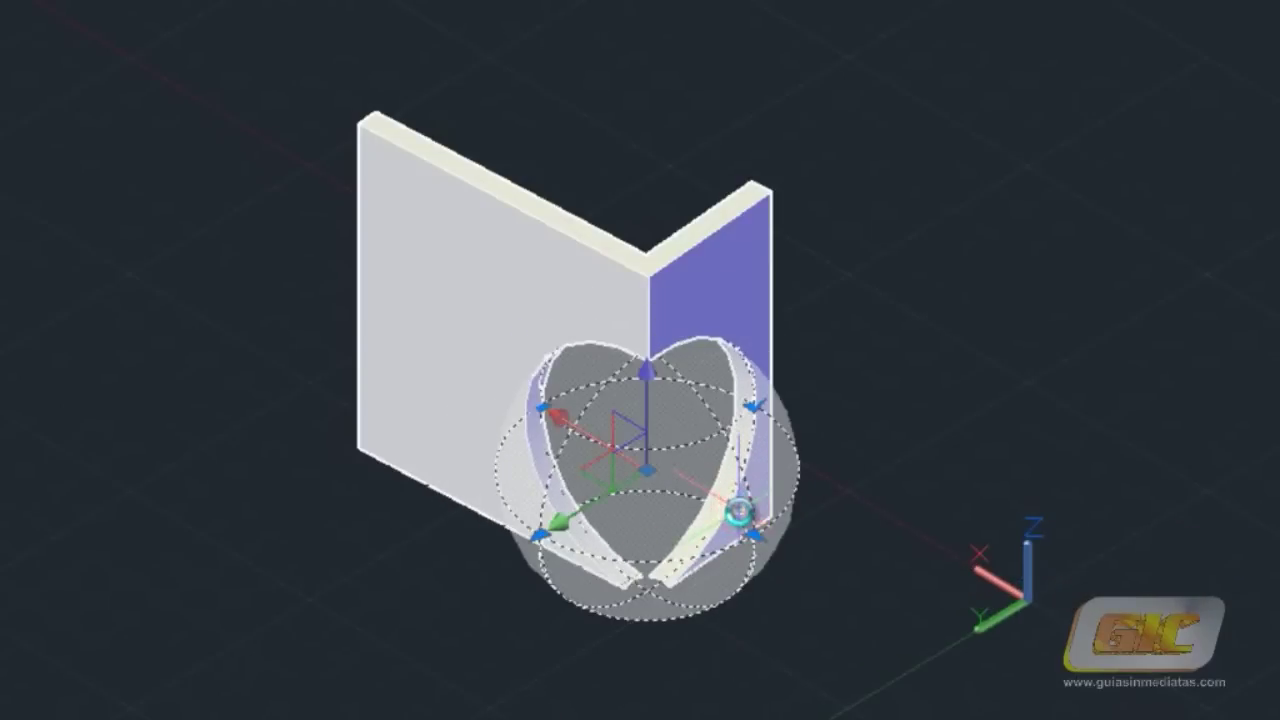
Move the subtracted sphere about 28.8 units along the X axis into the wider wall and clear the selection.
click(593, 439)
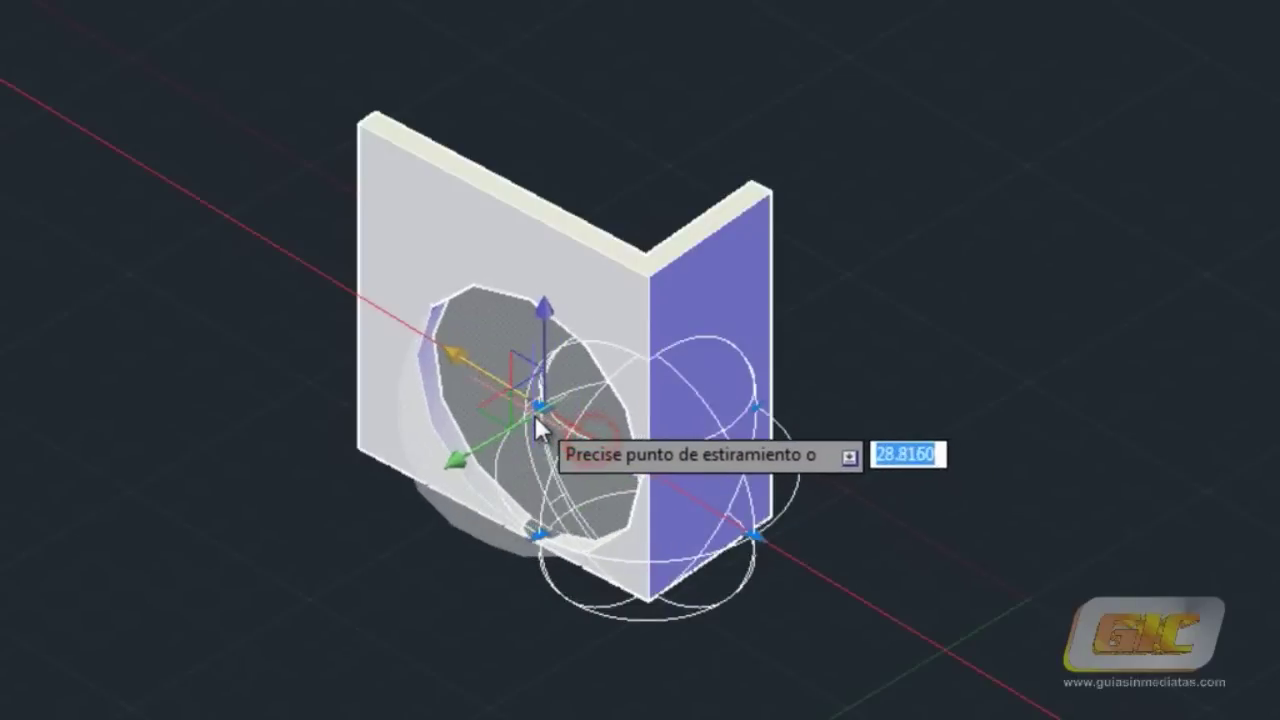
key(Escape)
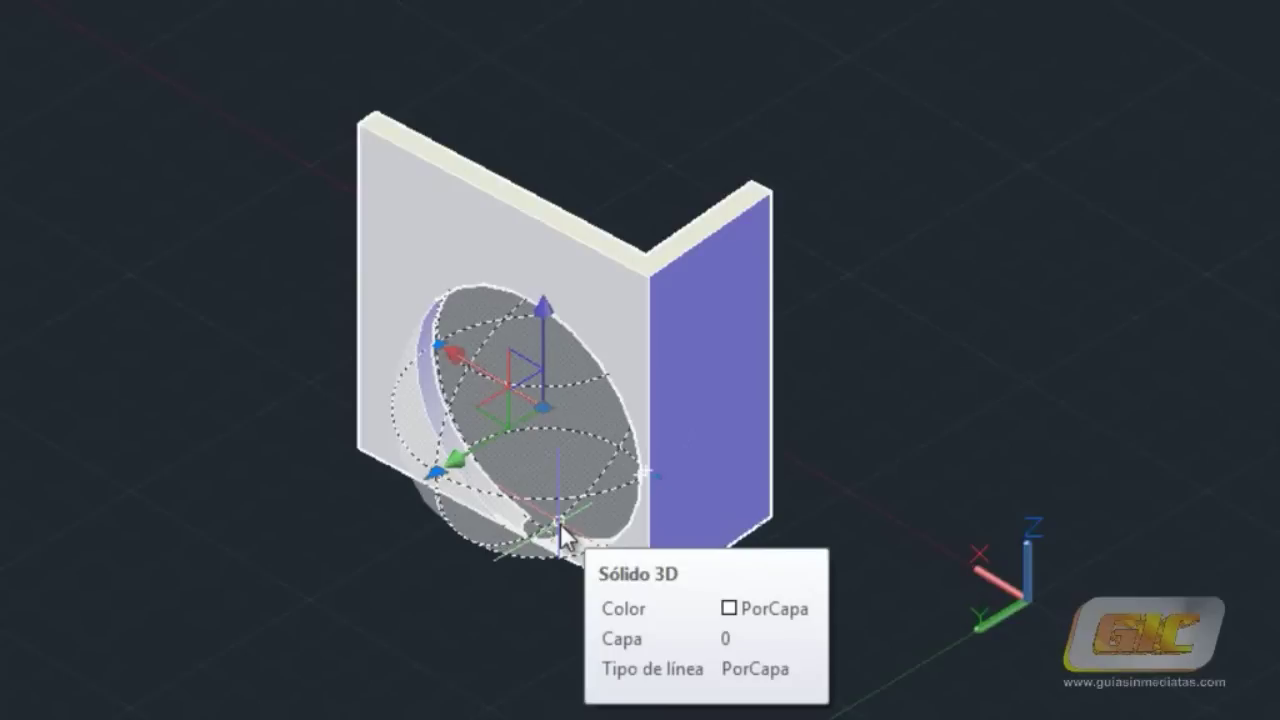
key(Delete)
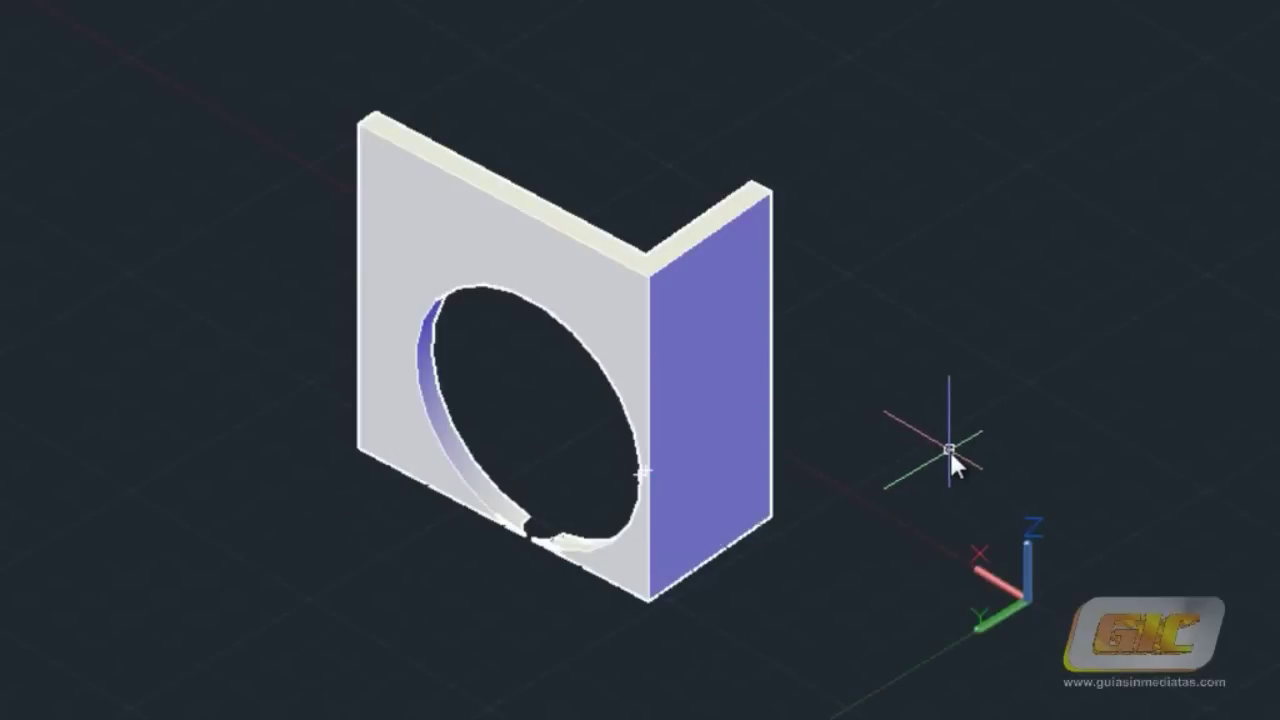
shift+middle_drag(959, 437, 889, 489)
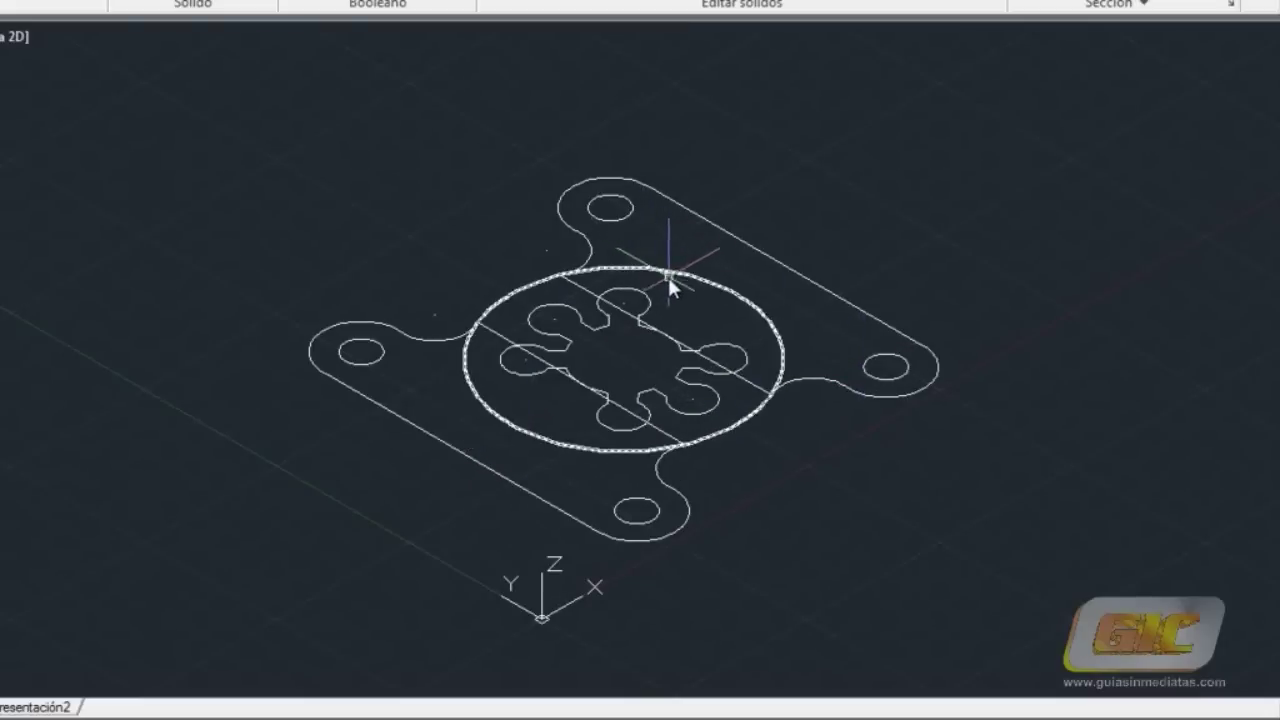
Try enlarging the lower-right lobe of the inner polyline by stretching its arc midpoint outward, and undo the stretch.
scroll(656, 377, up, 2)
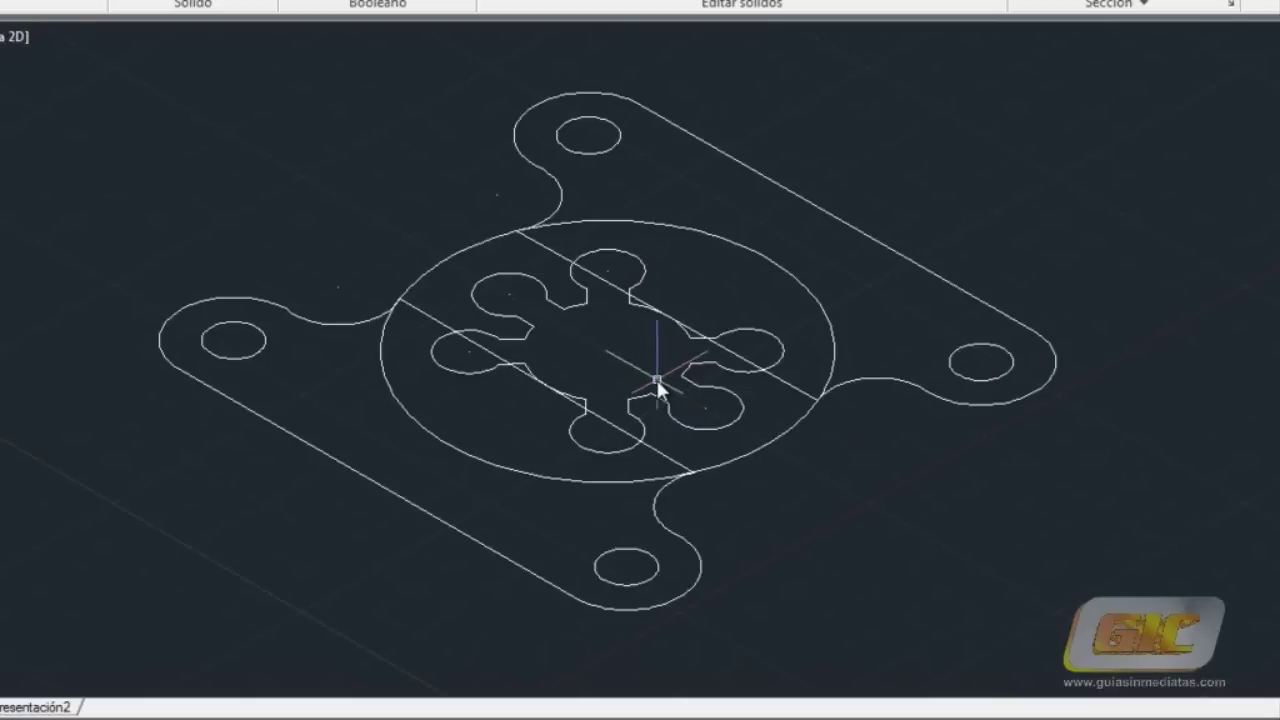
click(713, 394)
scroll(580, 343, up, 5)
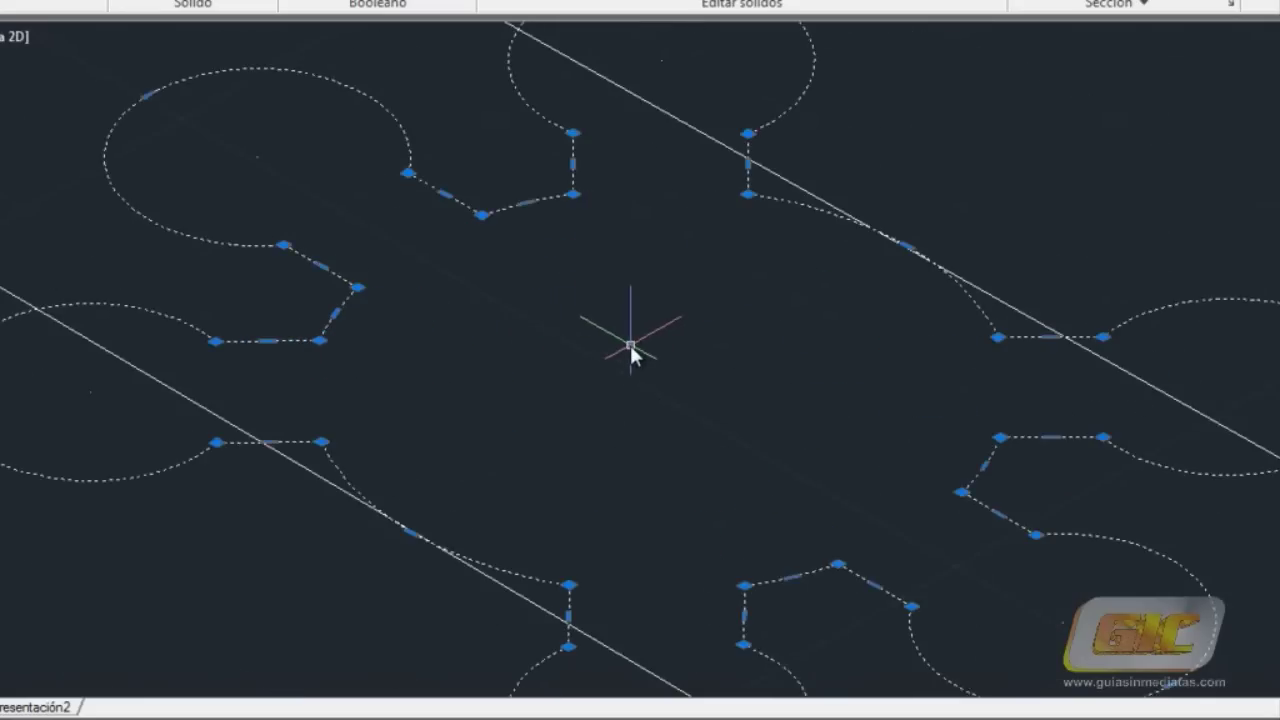
scroll(629, 343, down, 2)
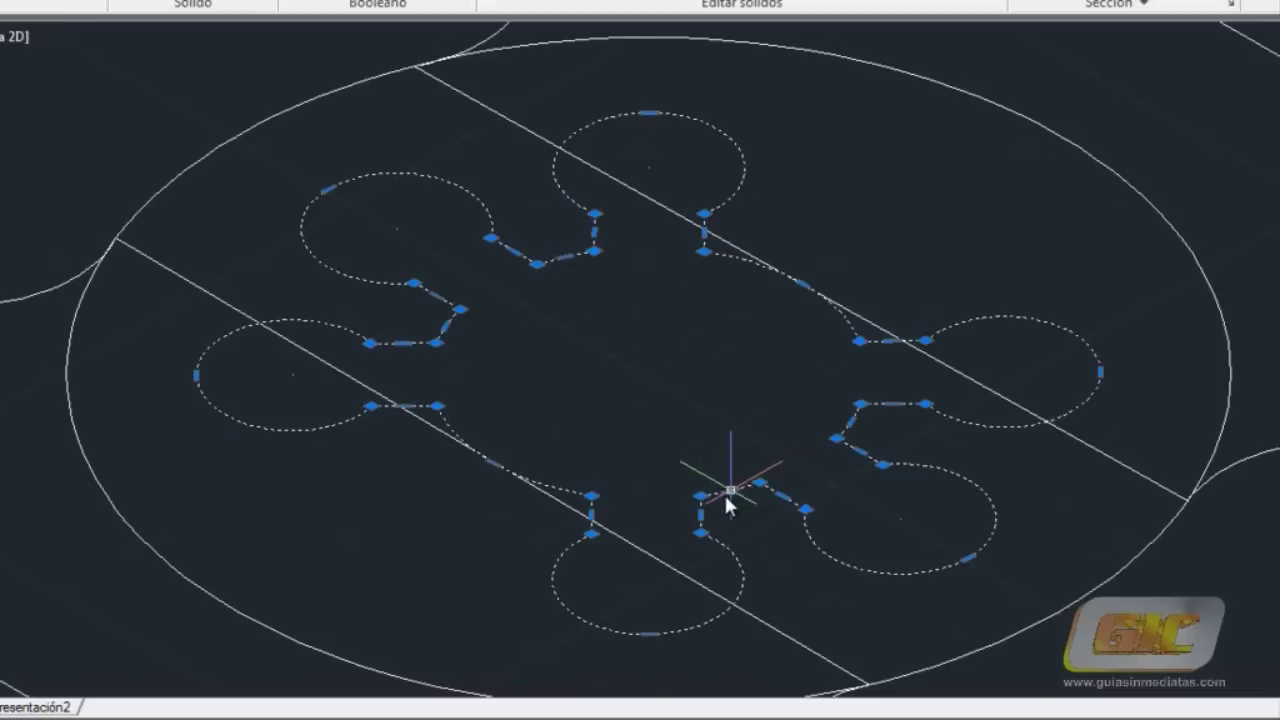
mouse_move(701, 516)
mouse_move(968, 558)
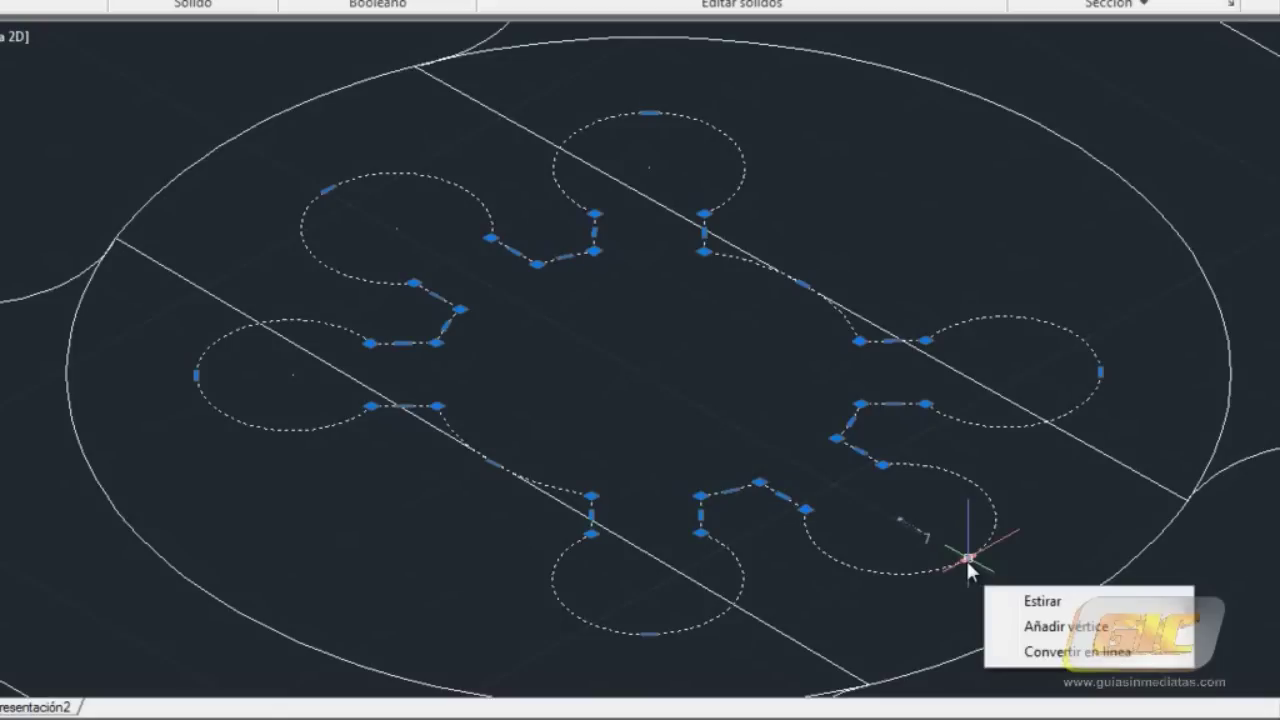
click(968, 558)
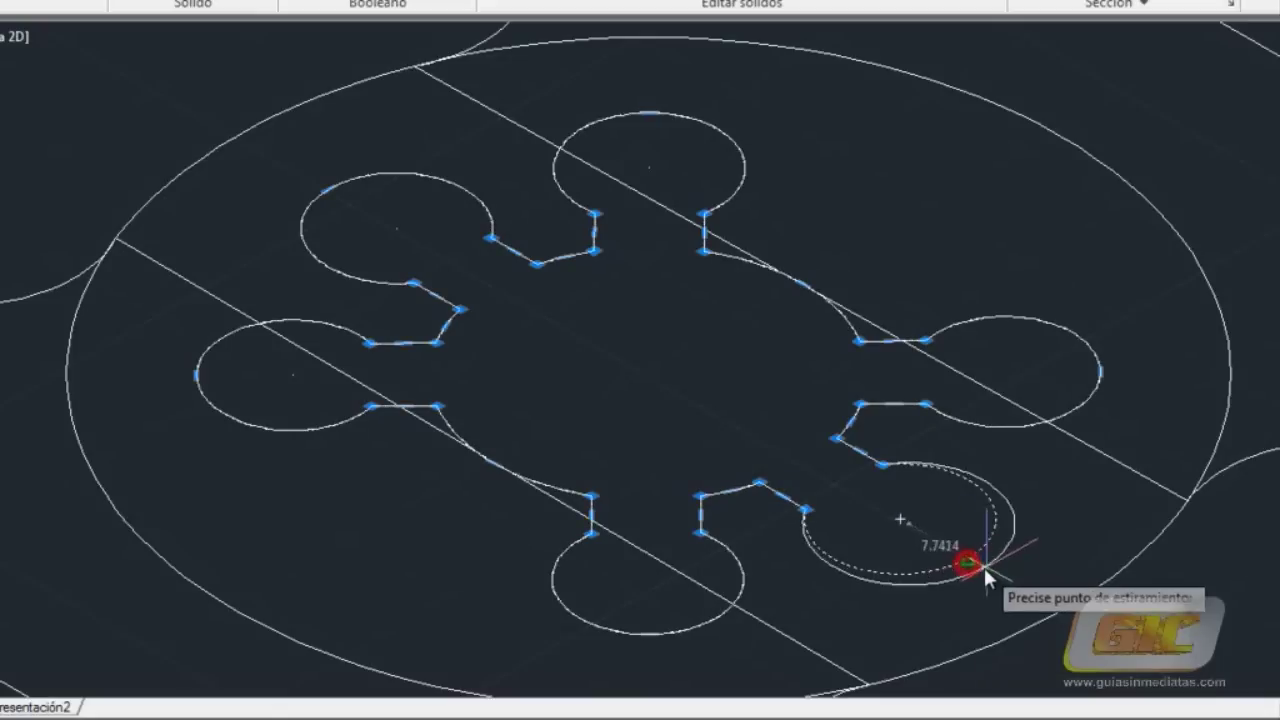
click(1010, 590)
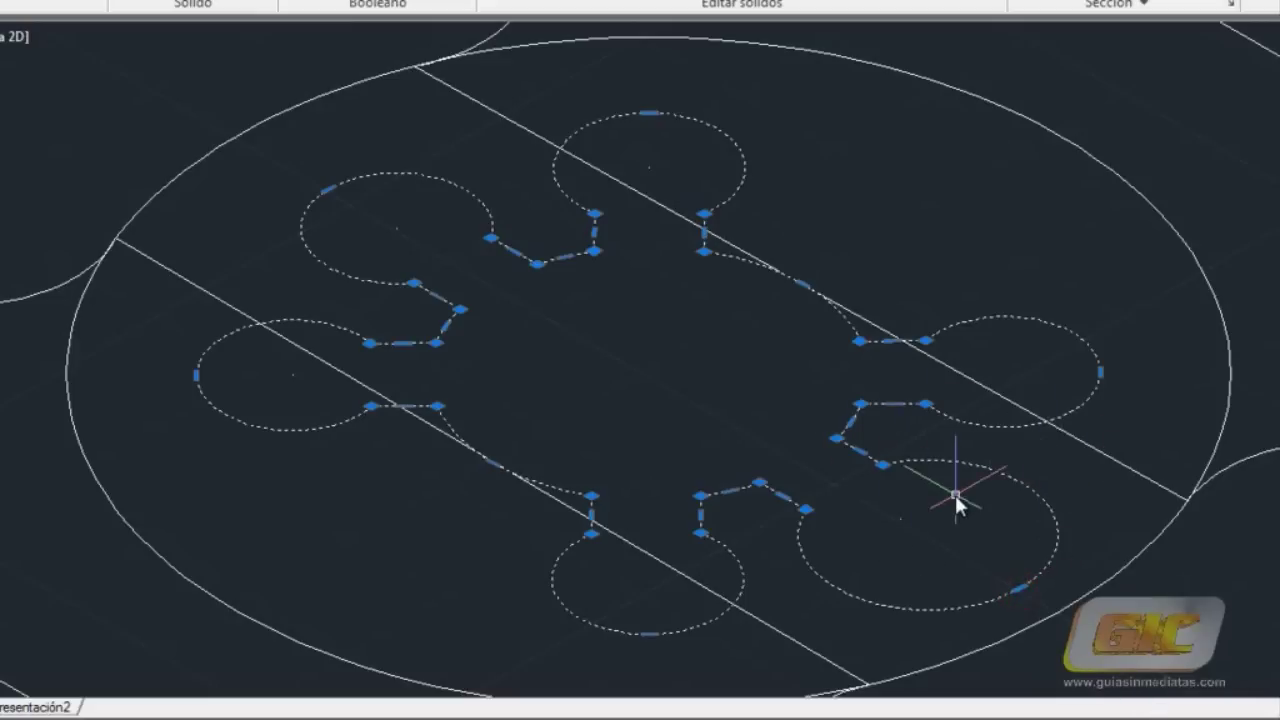
key(ctrl+z)
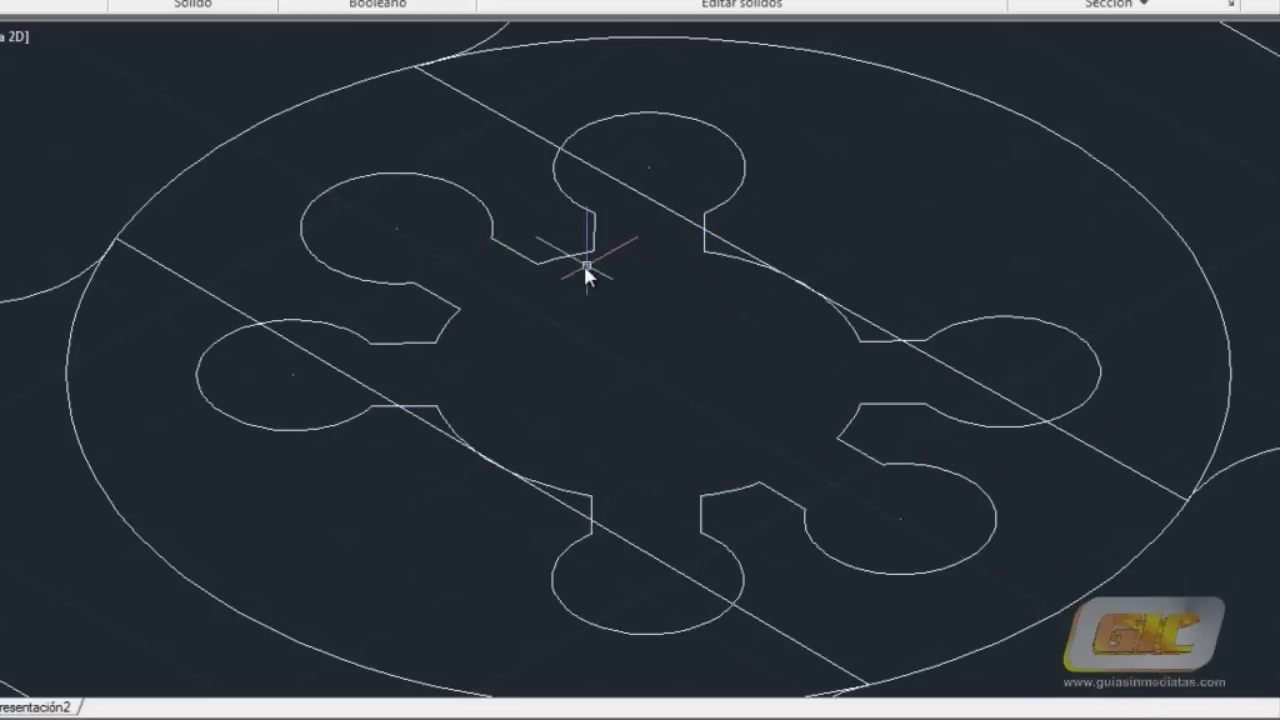
Try stretching the corner vertex at the upper lobe's neck toward the centre of the inner polyline, and revert it.
click(583, 256)
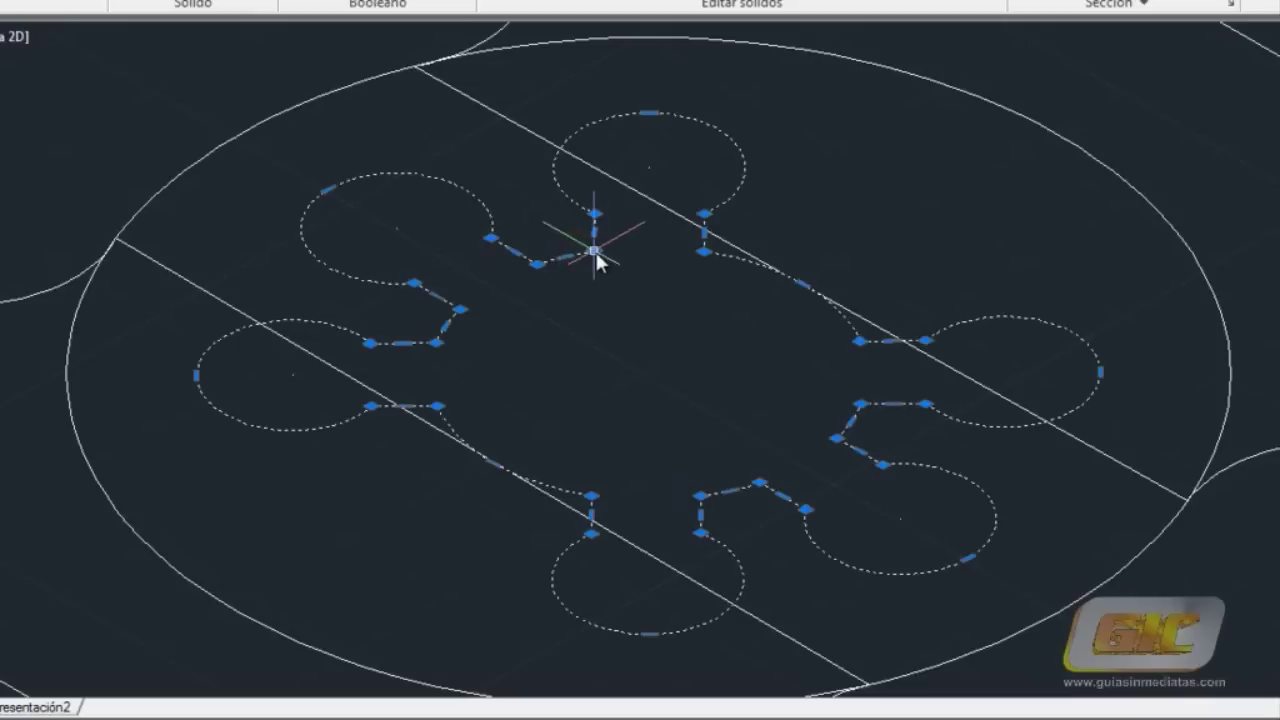
click(594, 251)
click(675, 299)
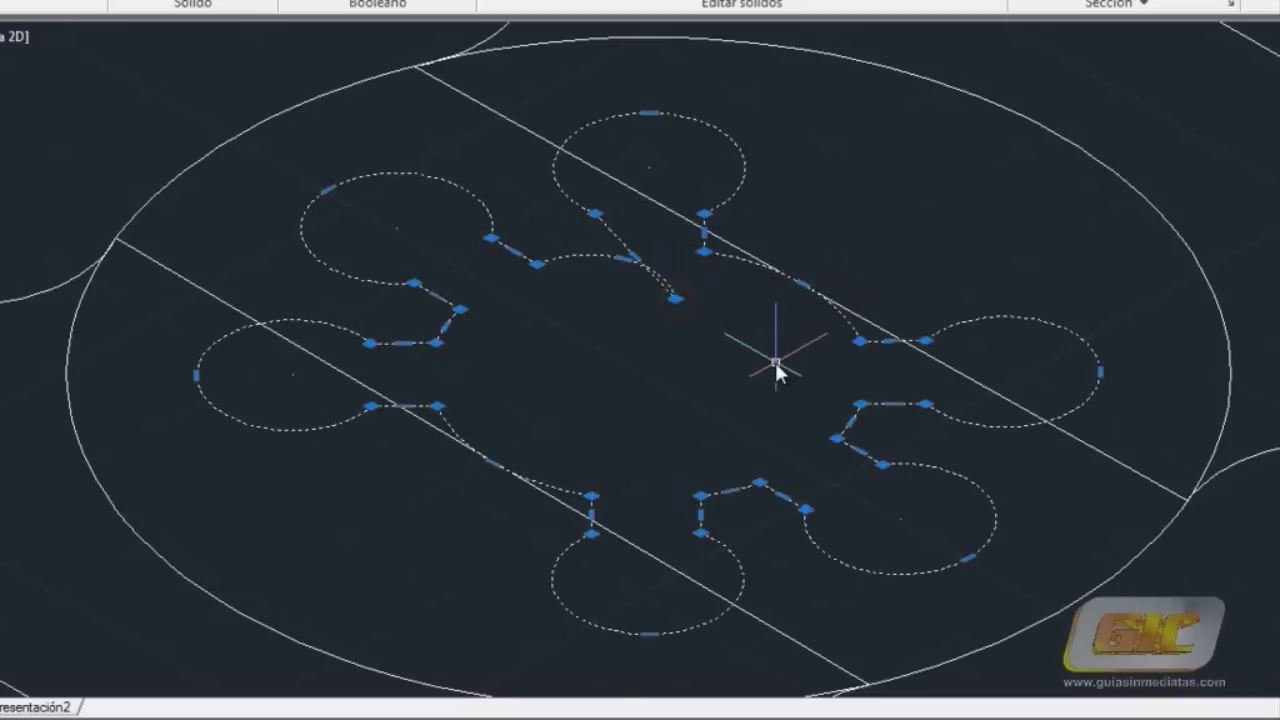
key(Escape)
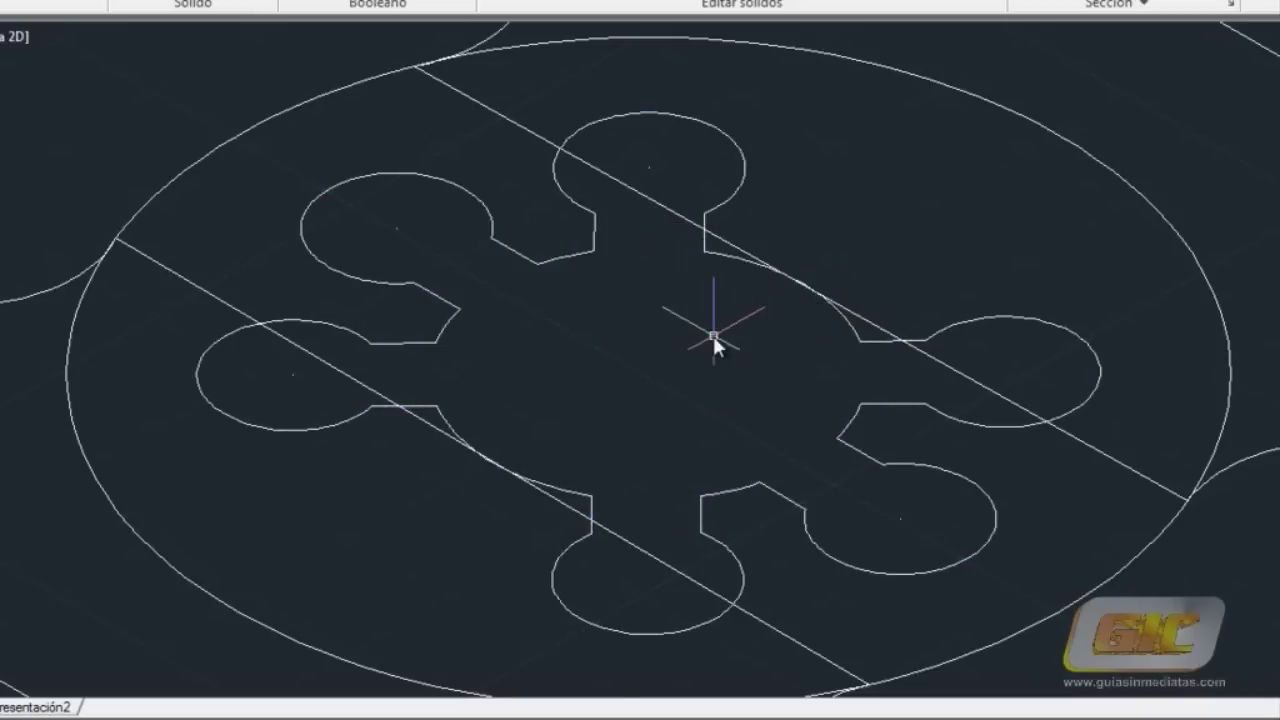
Try reversing the concave arc of the front side plate's outline by stretching its midpoint outward, and undo the stretch.
scroll(711, 339, down, 2)
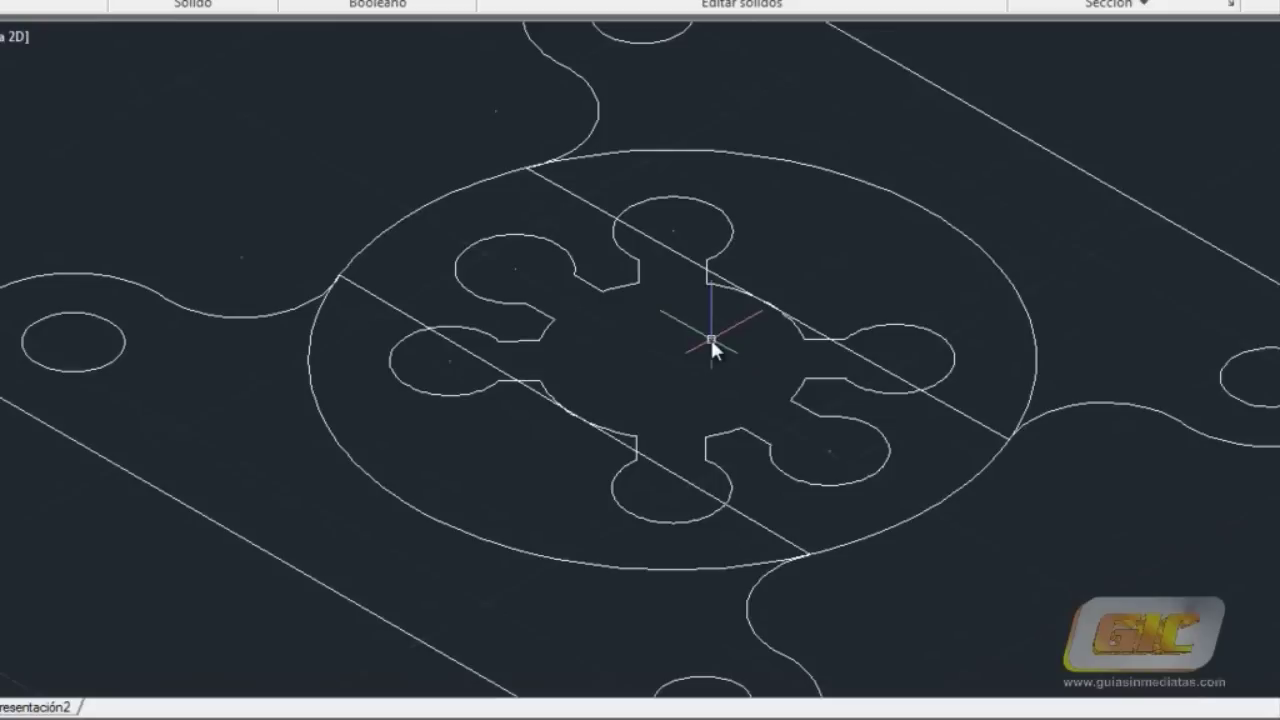
click(234, 318)
click(254, 316)
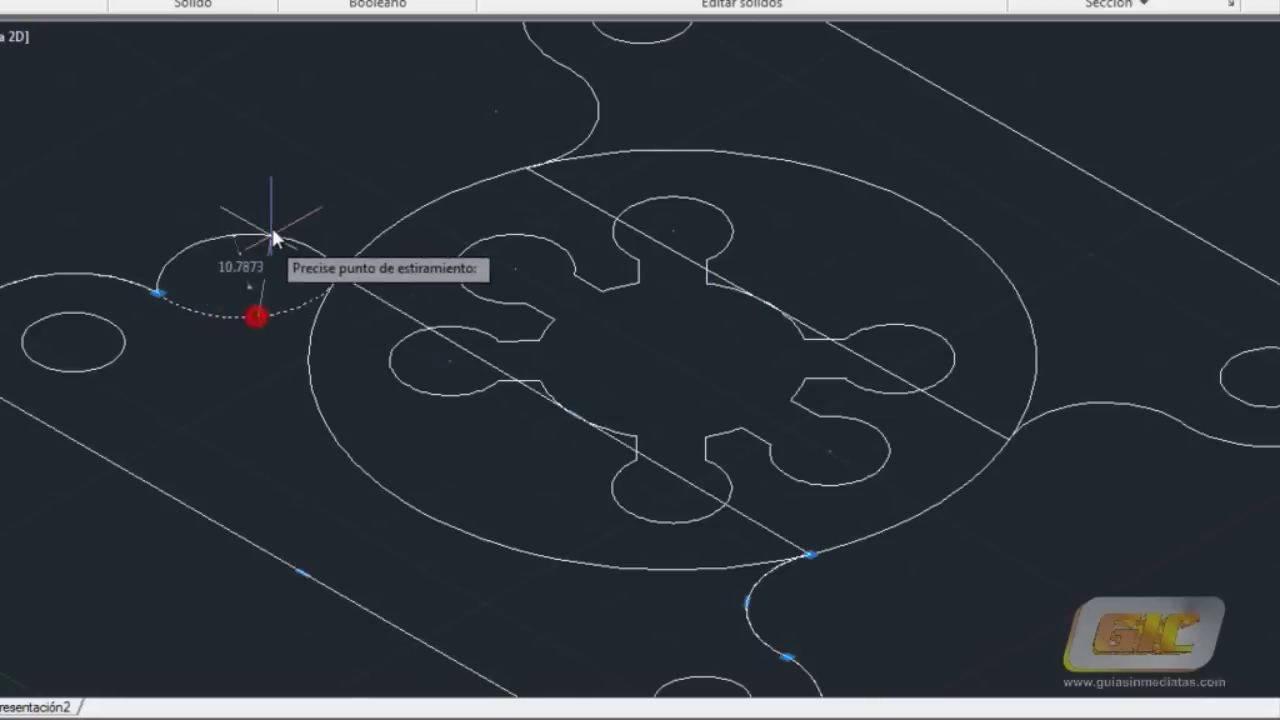
click(277, 195)
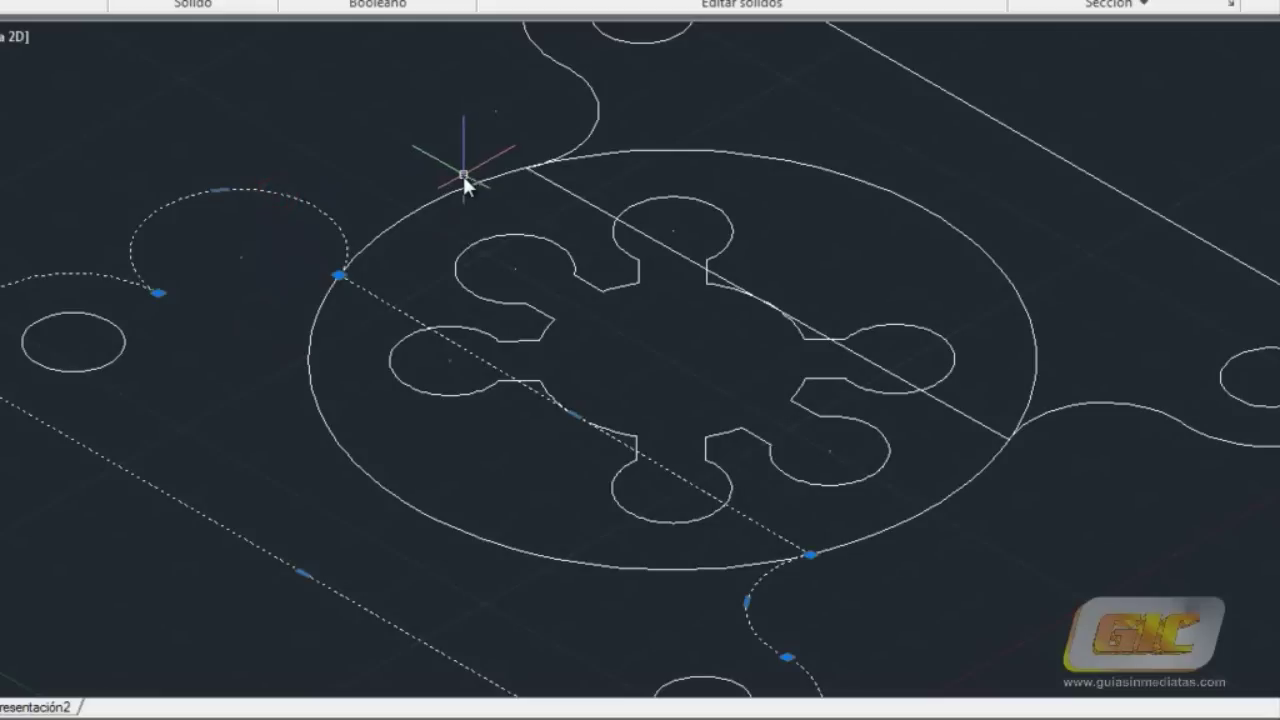
key(ctrl+z)
Try enlarging the large central circle by stretching one of its quadrant points outward, and undo the change.
scroll(760, 371, down, 2)
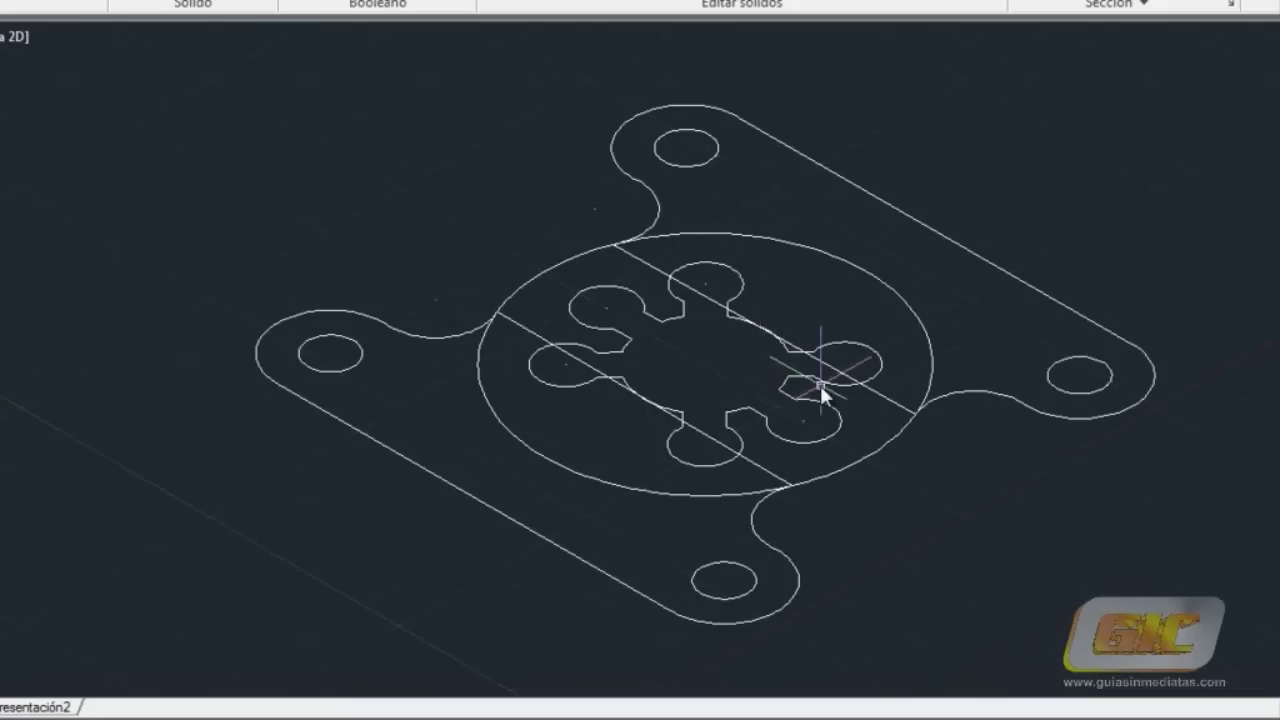
click(868, 460)
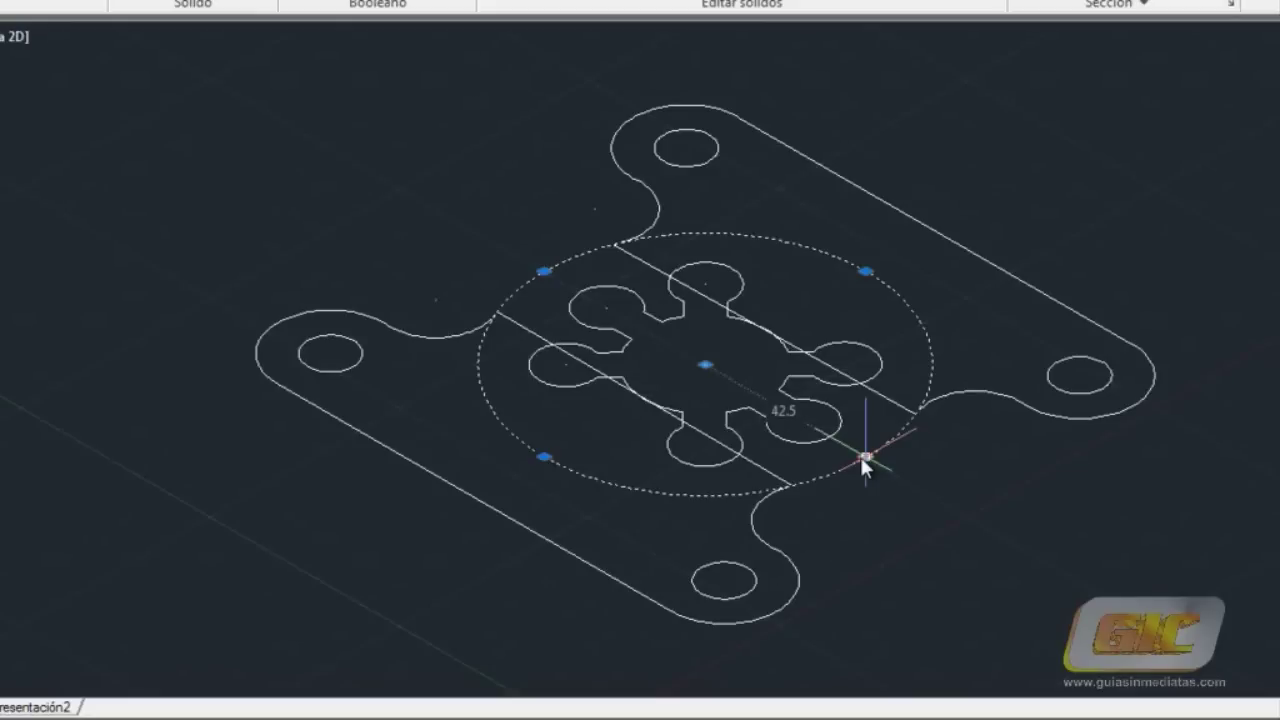
click(866, 460)
click(912, 480)
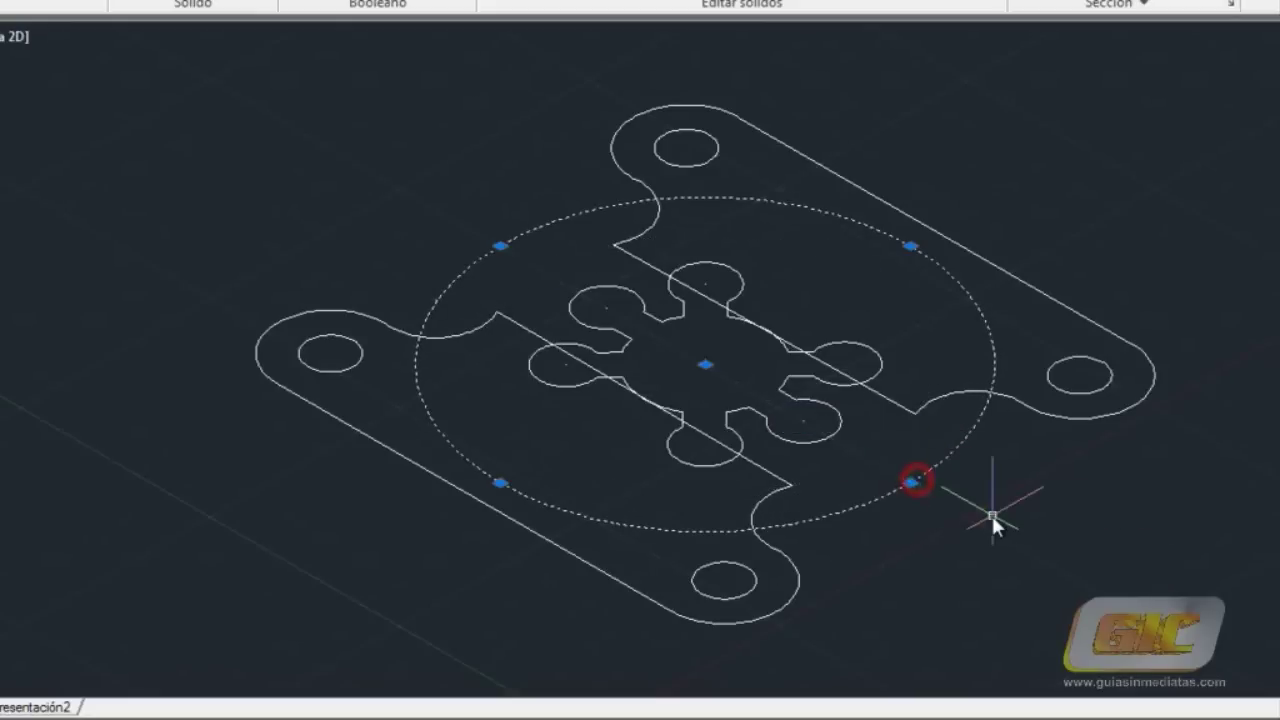
key(ctrl+z)
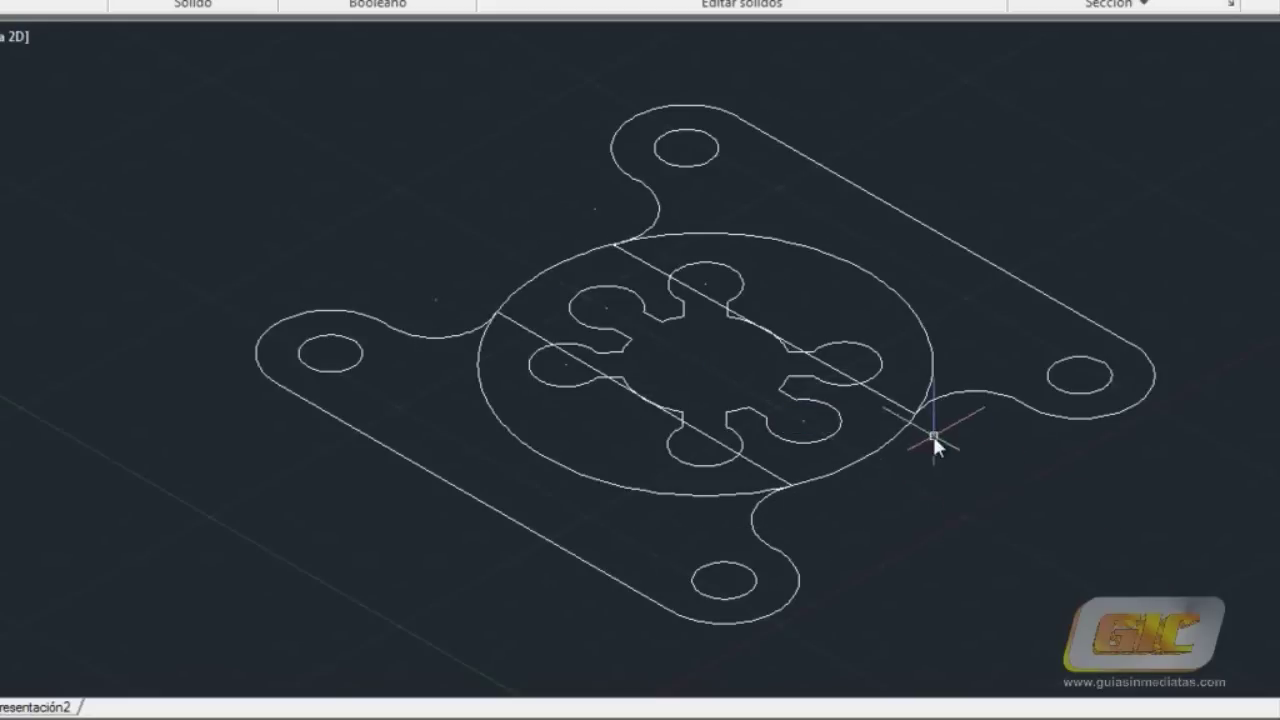
Extrude the closed inner lobed polyline upward to a height of 30.
scroll(930, 445, down, 2)
mouse_move(930, 458)
middle_down()
mouse_move(757, 491)
mouse_move(709, 457)
middle_up()
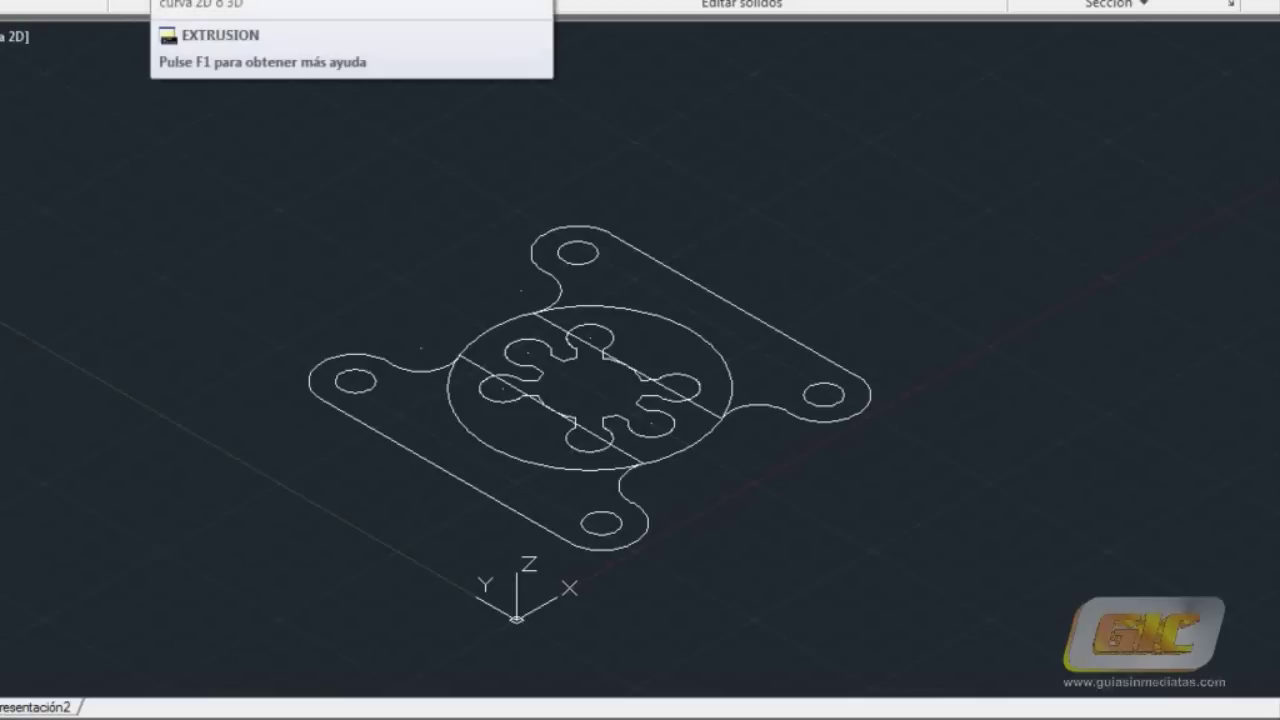
click(194, 10)
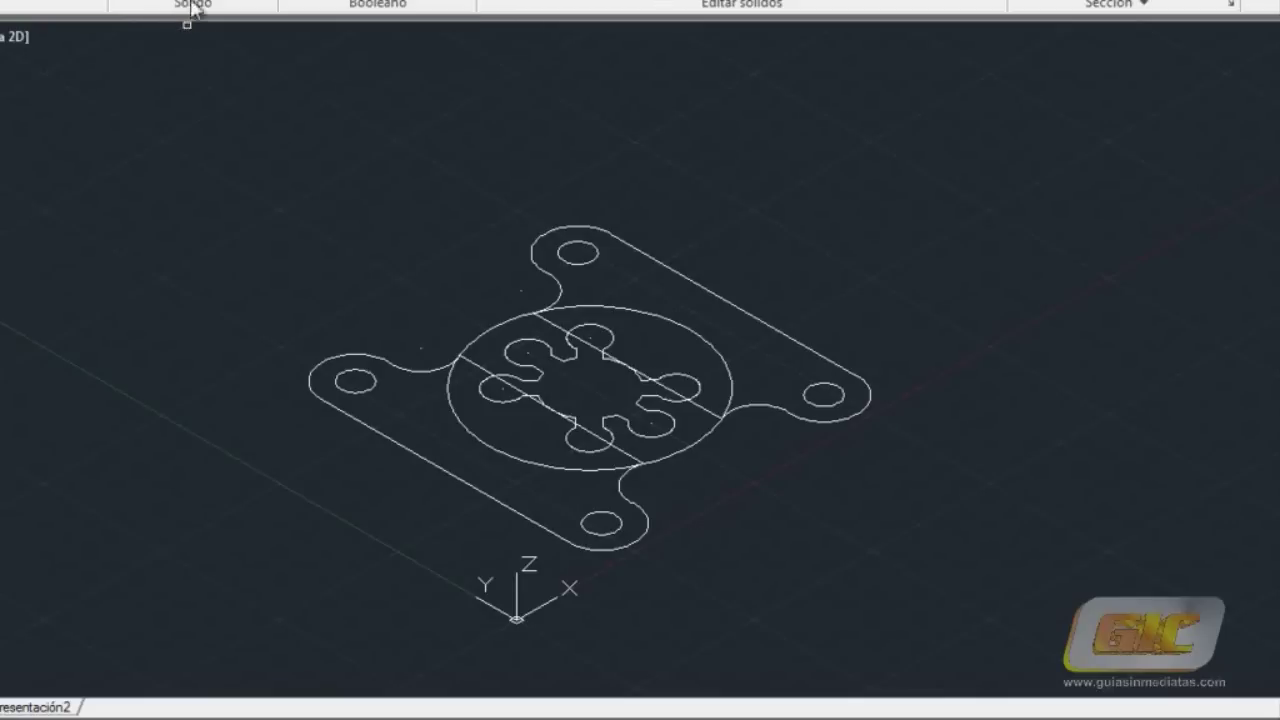
click(660, 440)
right_click(661, 436)
click(688, 444)
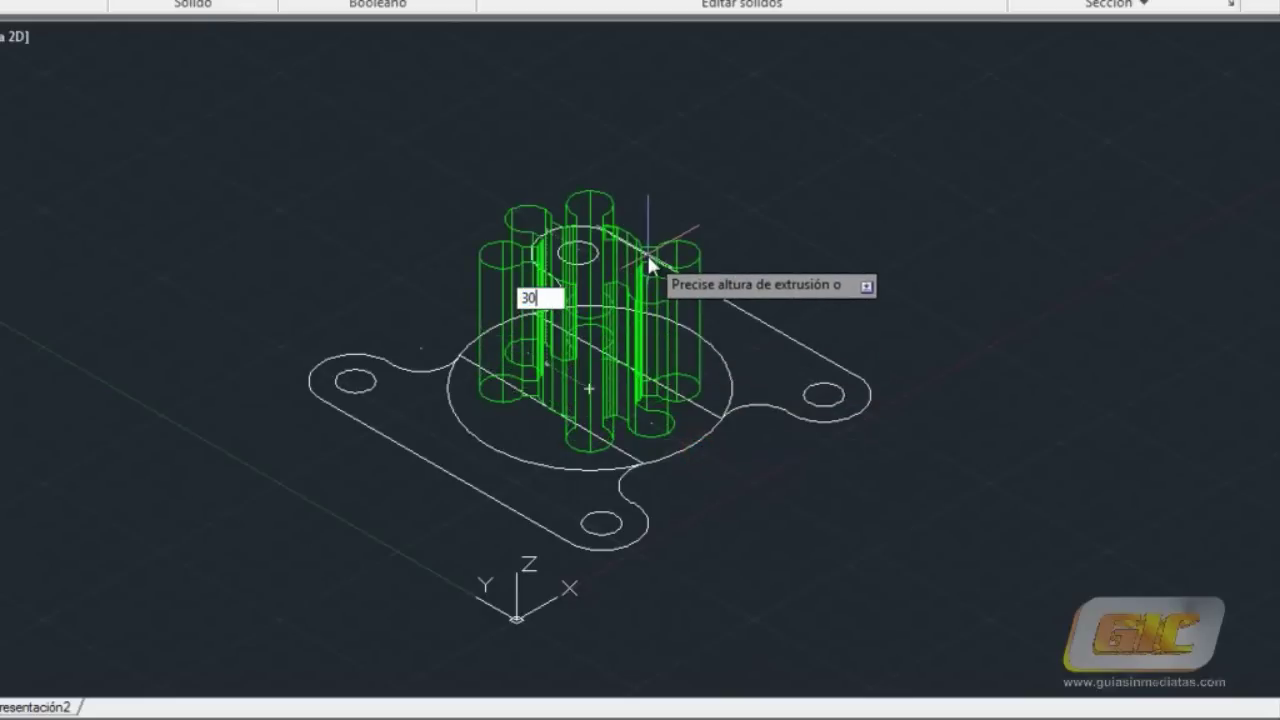
key(Return)
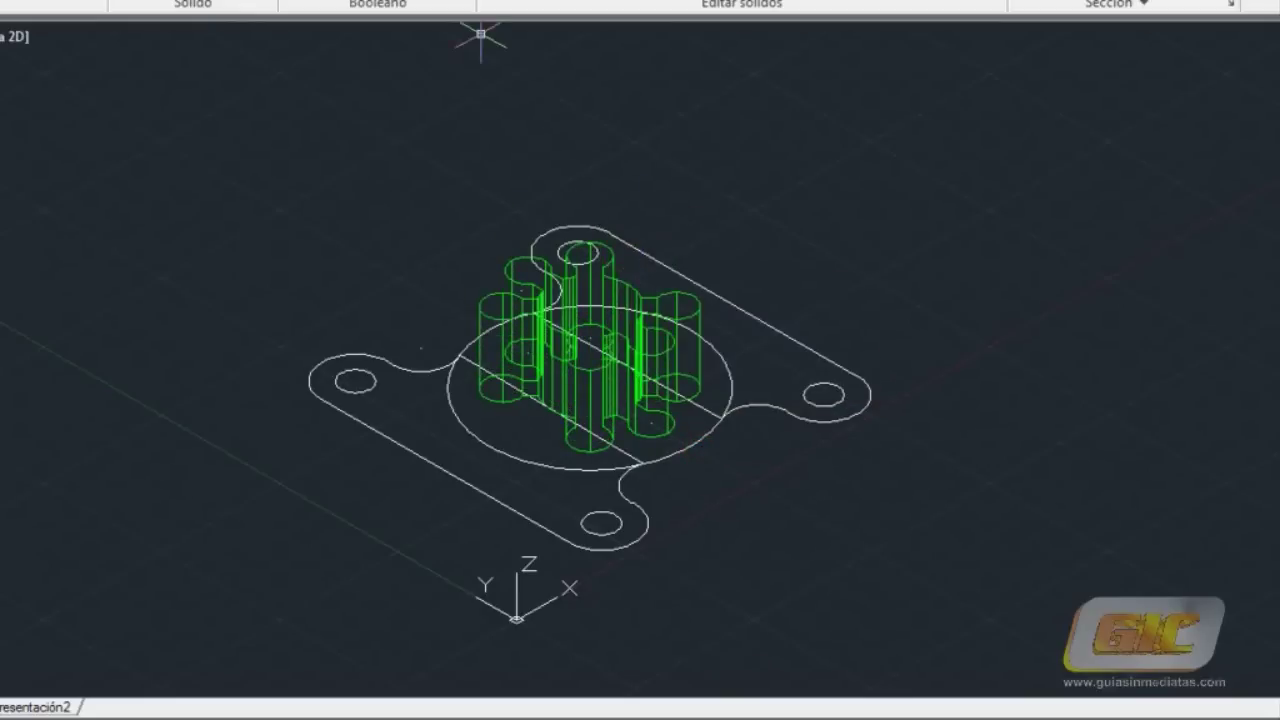
Switch the viewport's visual style to Conceptual.
click(483, 0)
click(514, 0)
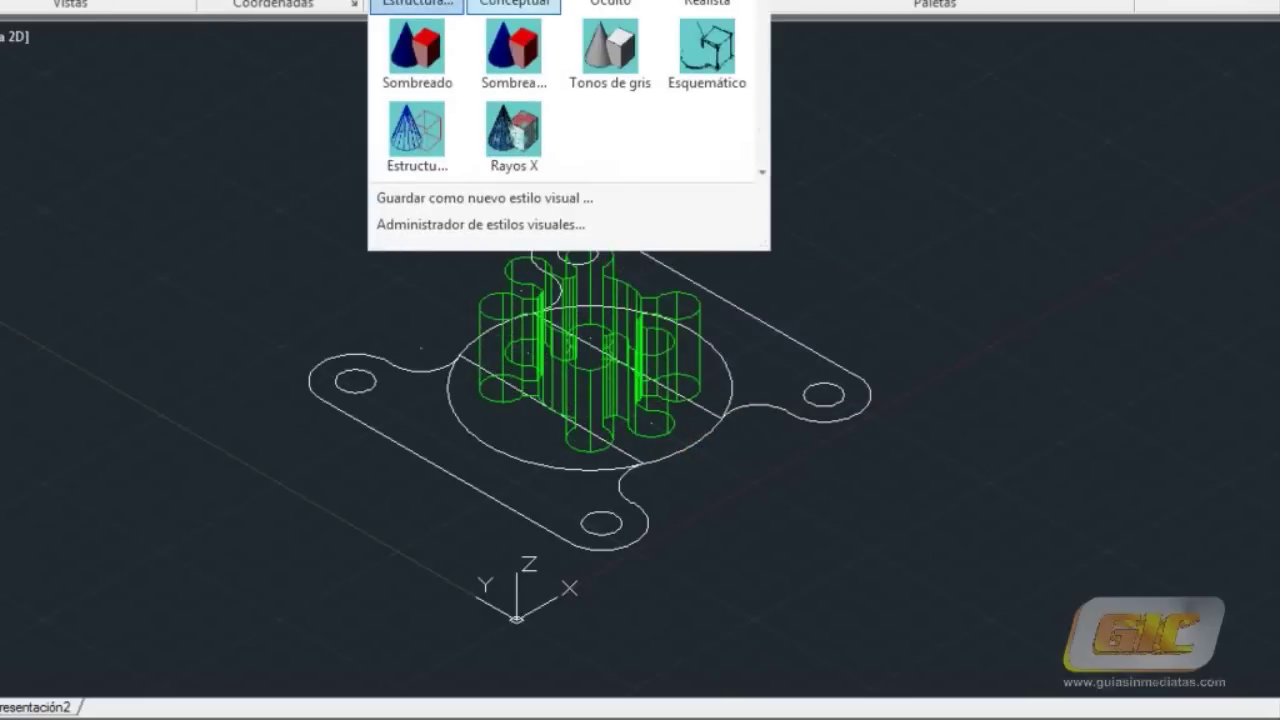
click(514, 2)
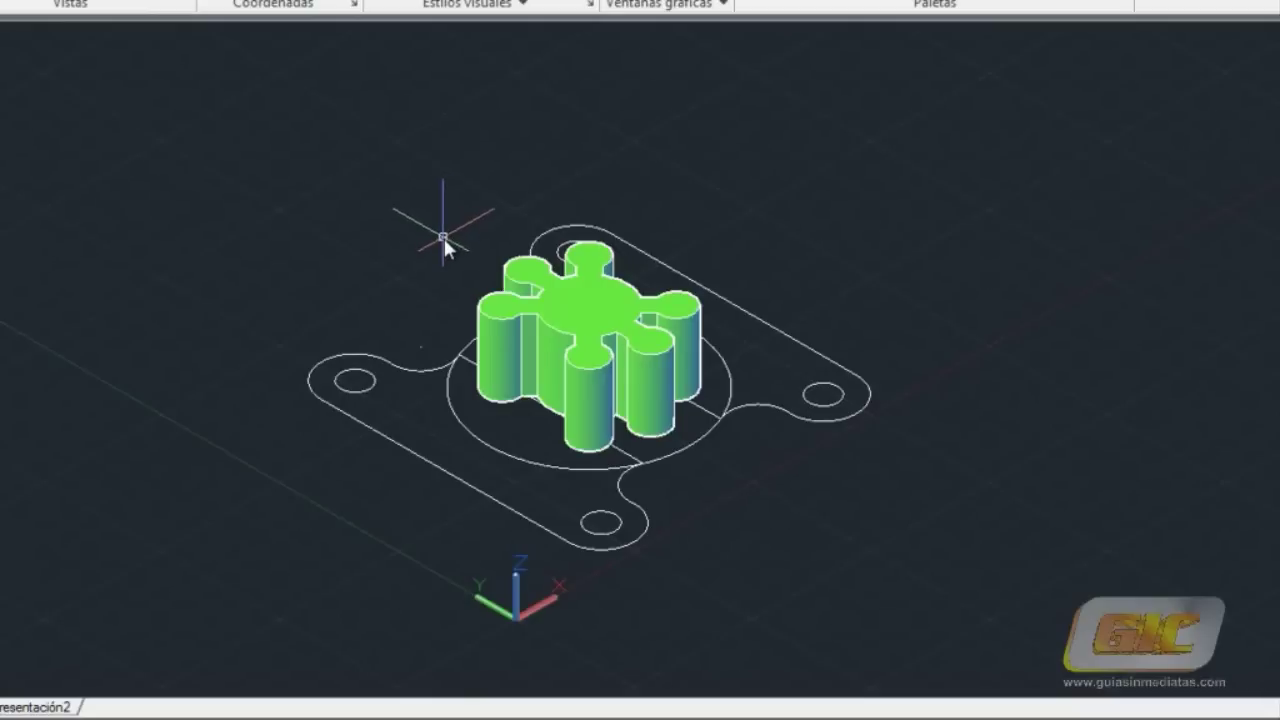
Extrude the four small corner circles upward to a height of 30, level with the central lobed solid.
click(73, 0)
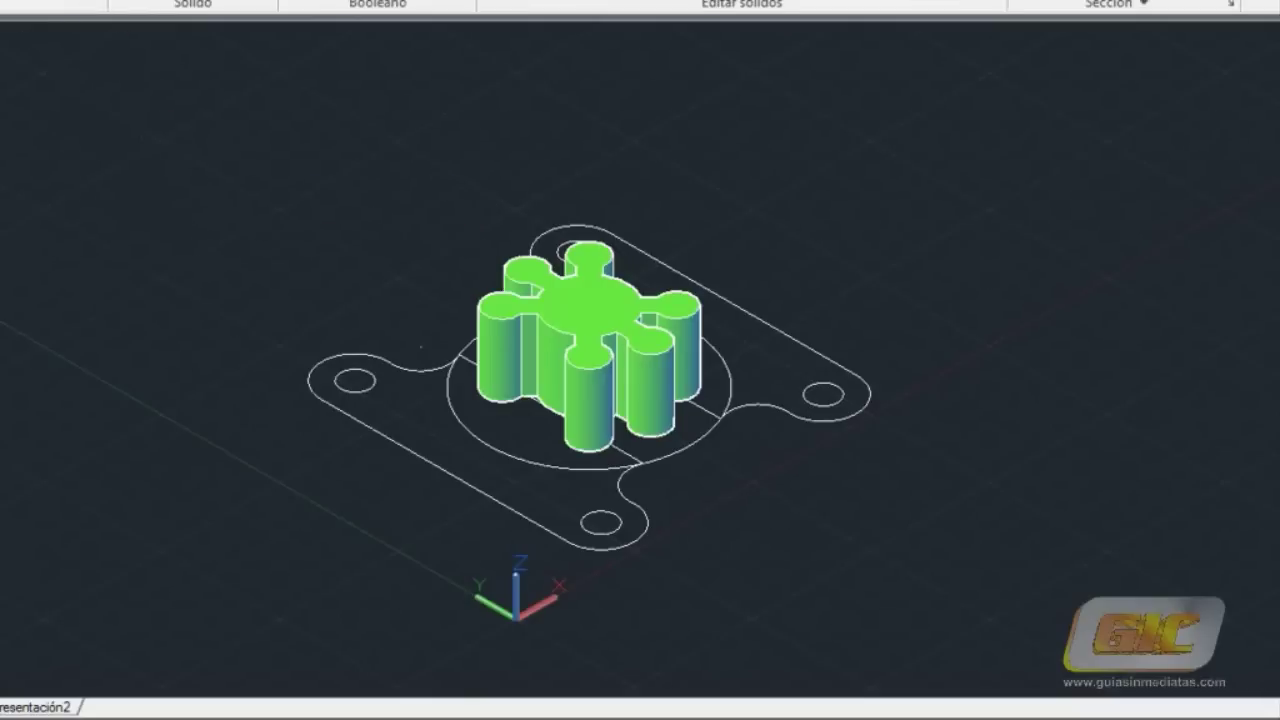
click(135, 0)
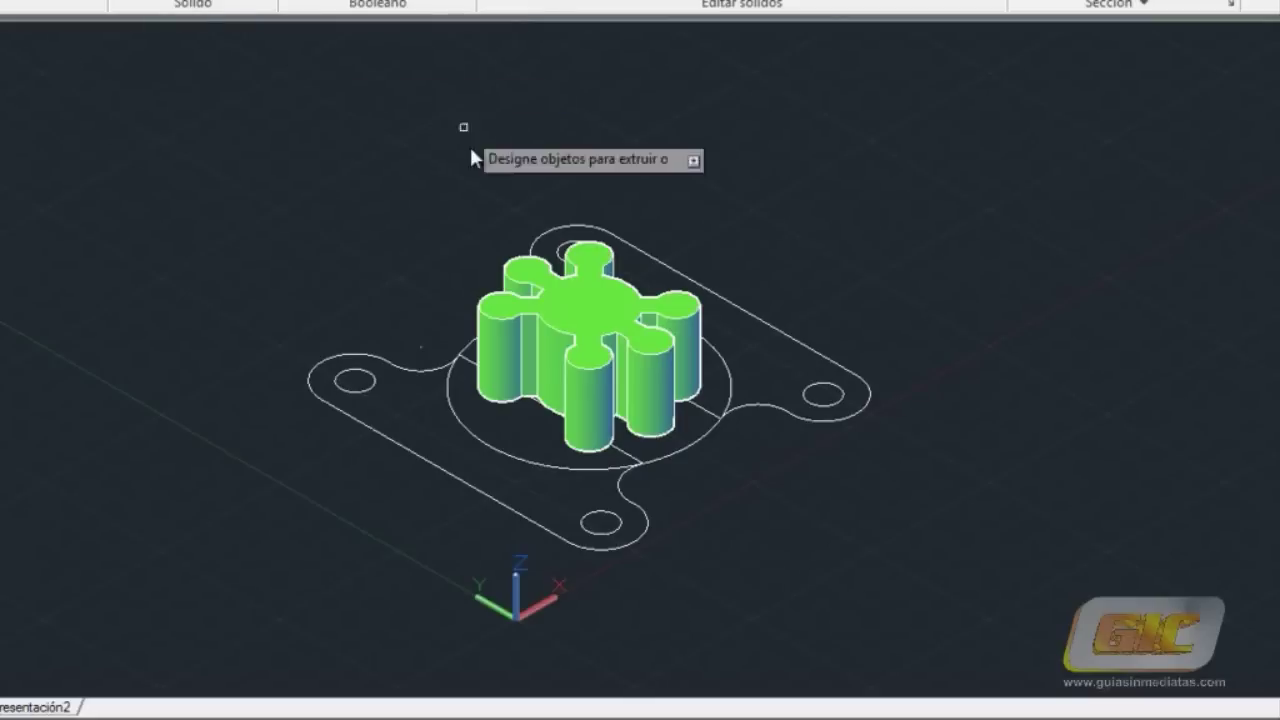
click(561, 249)
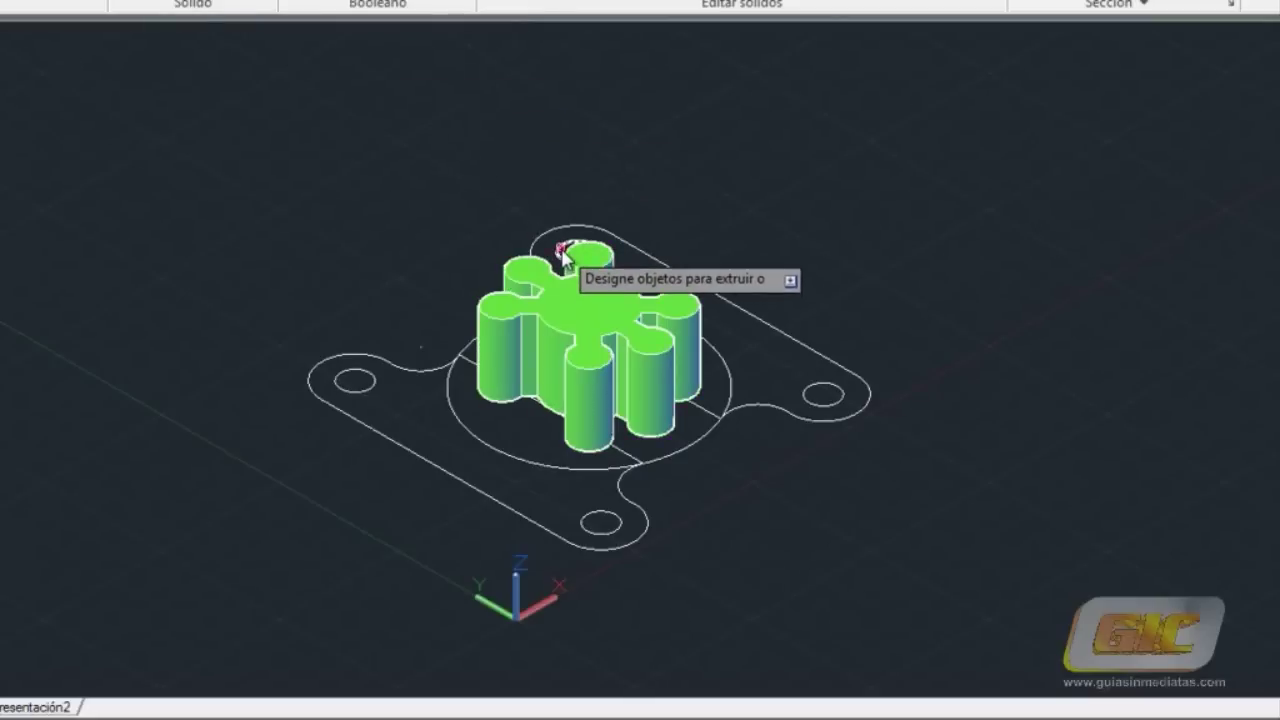
click(840, 401)
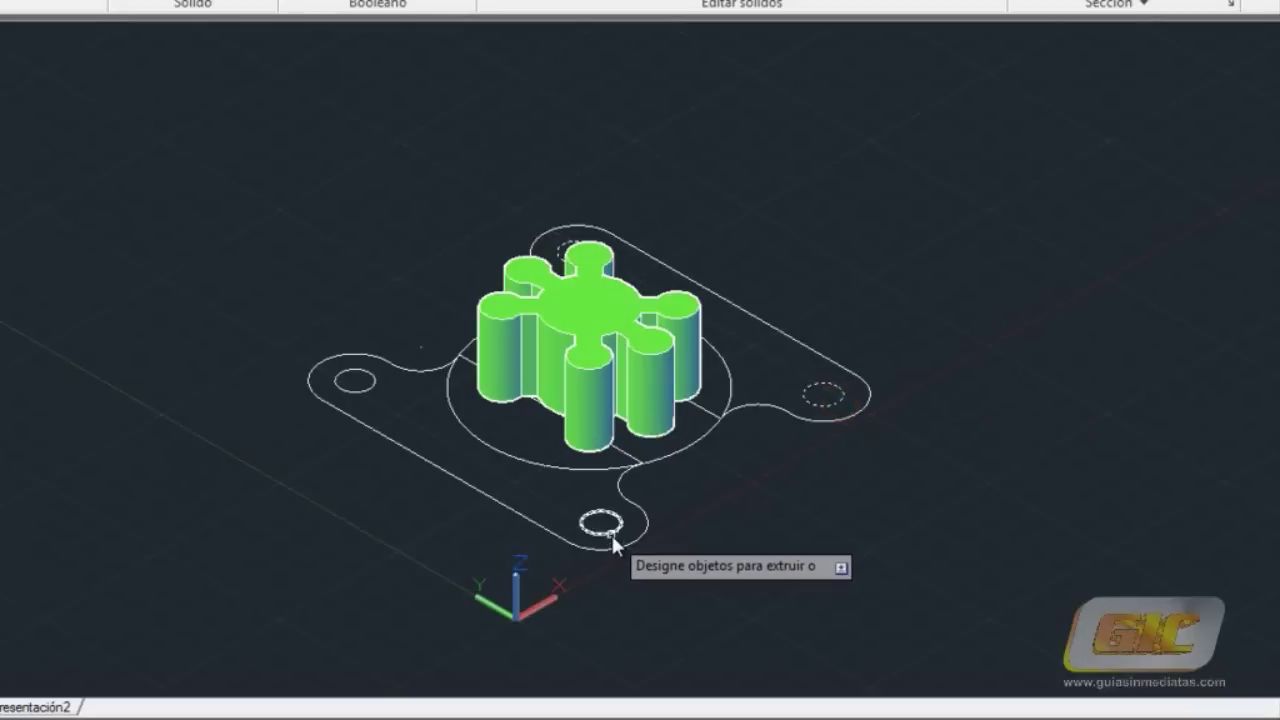
click(603, 541)
click(365, 392)
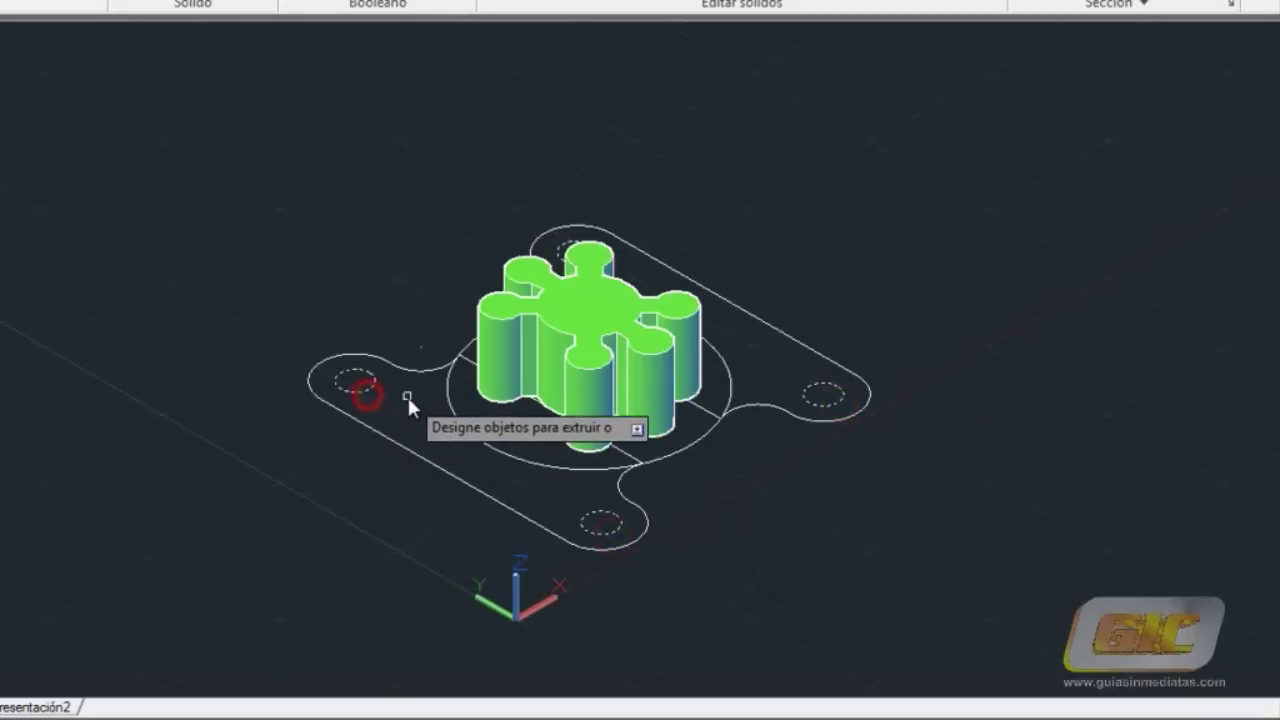
right_click(407, 396)
click(462, 415)
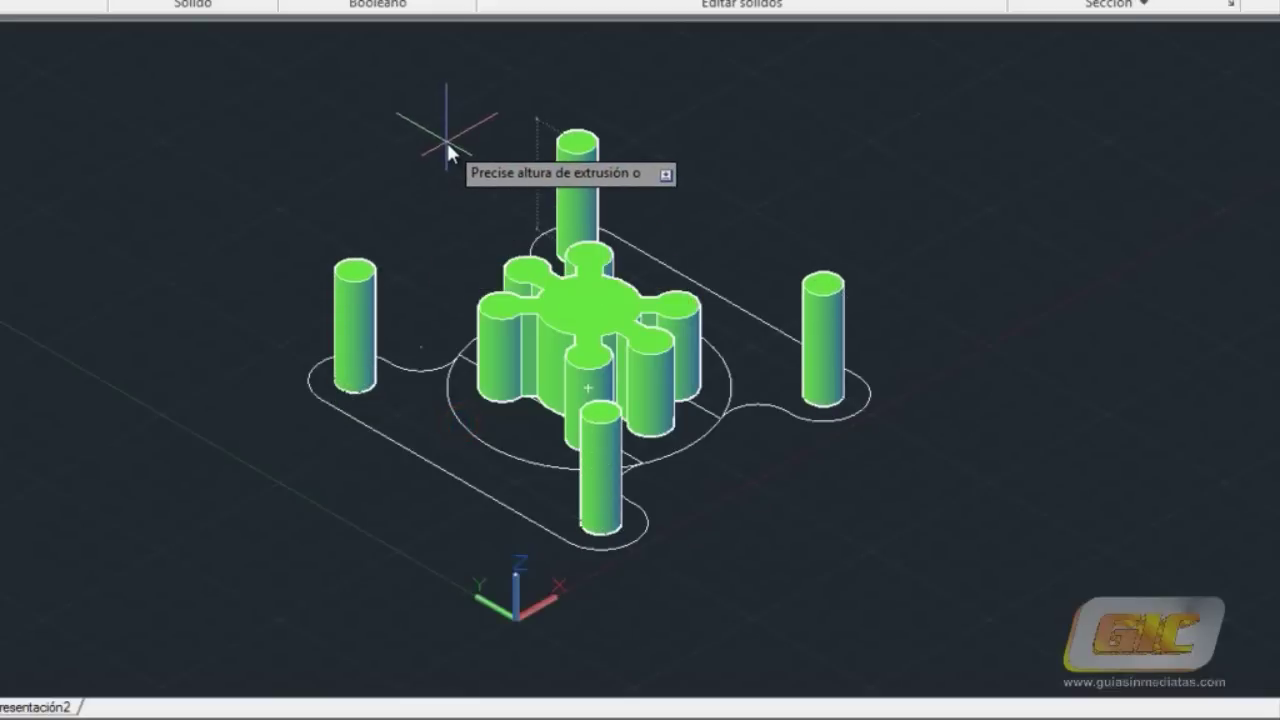
text(3)
key(Return)
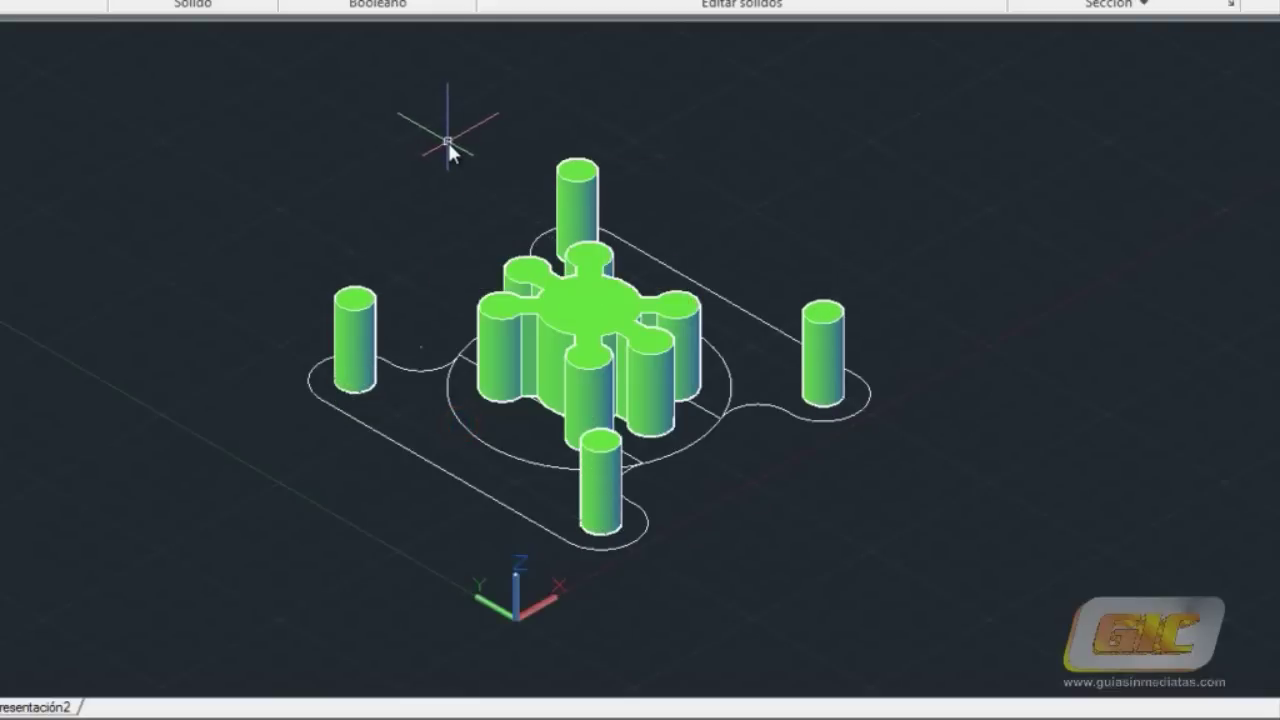
Extrude the two side plate outlines and the large central circle together to a height of 20.
click(143, 1)
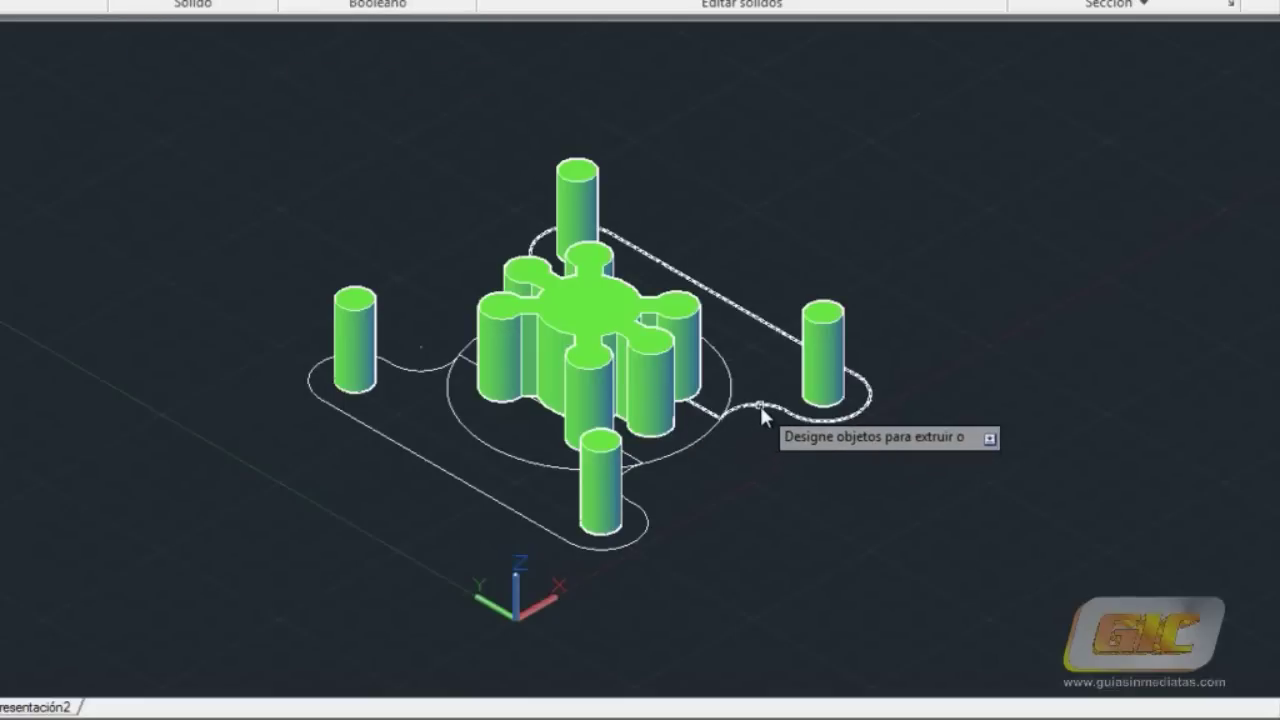
click(760, 406)
click(686, 447)
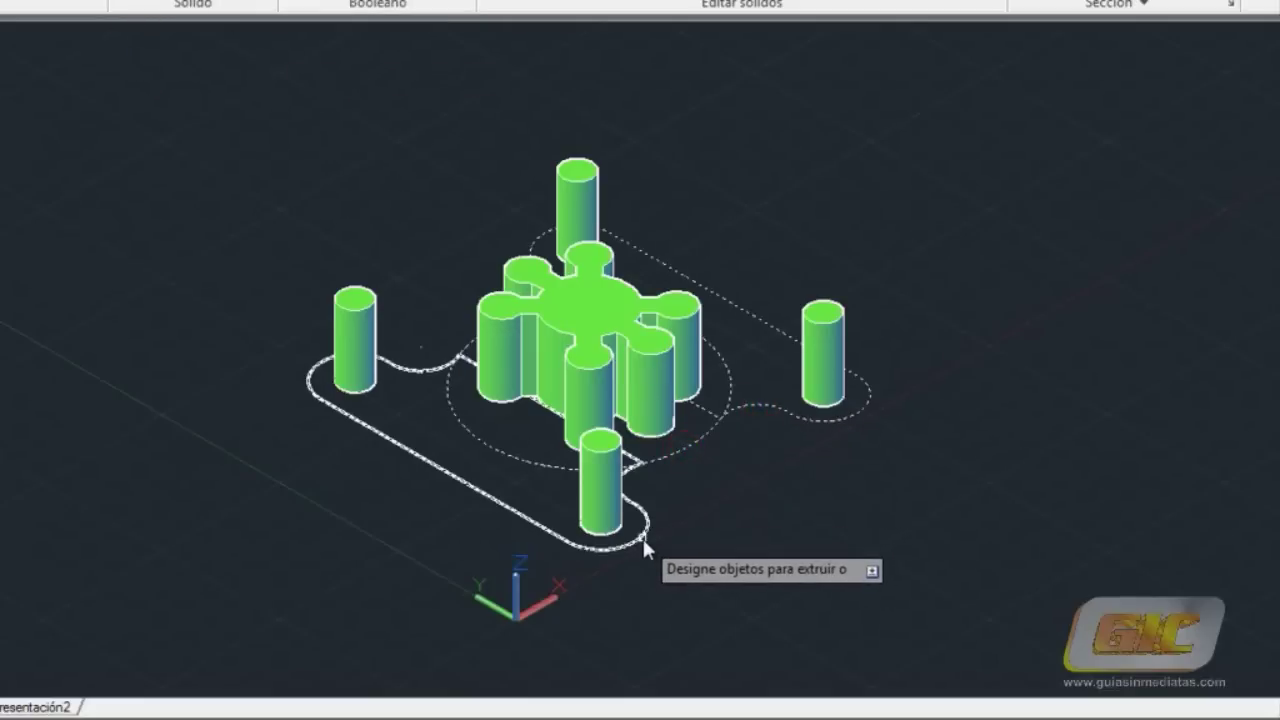
click(642, 536)
right_click(711, 481)
click(748, 497)
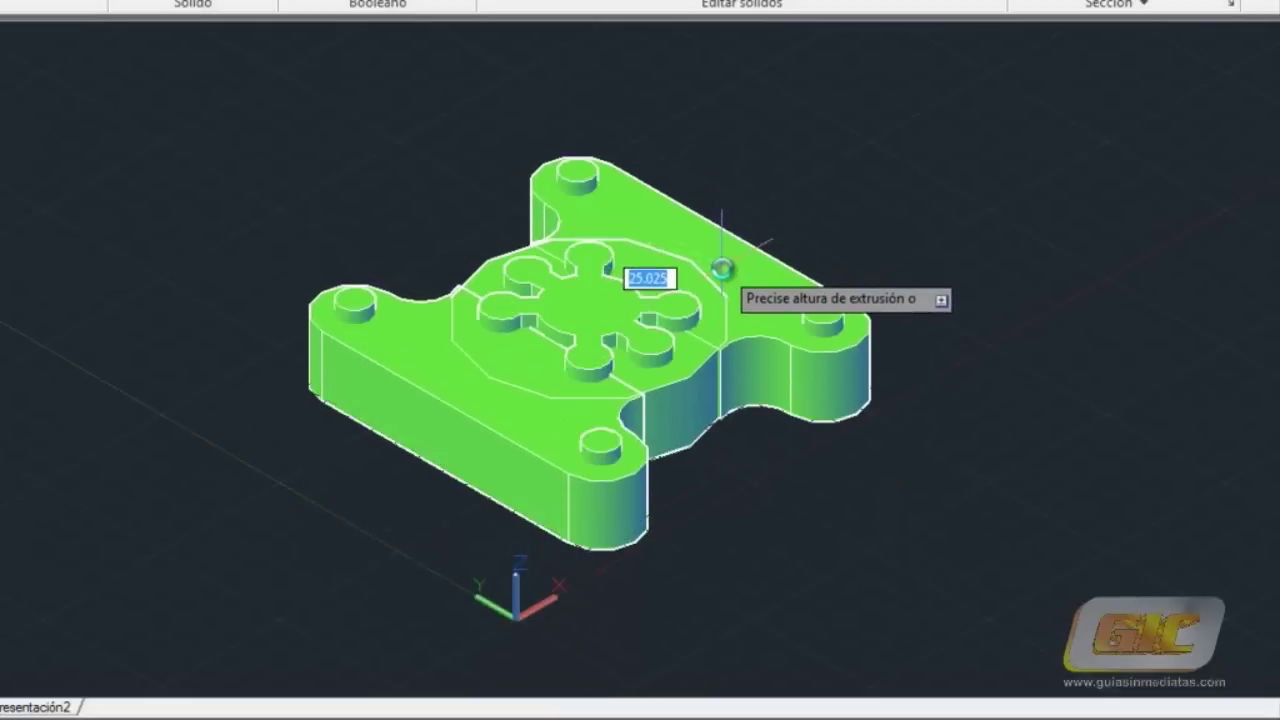
text(20)
key(Return)
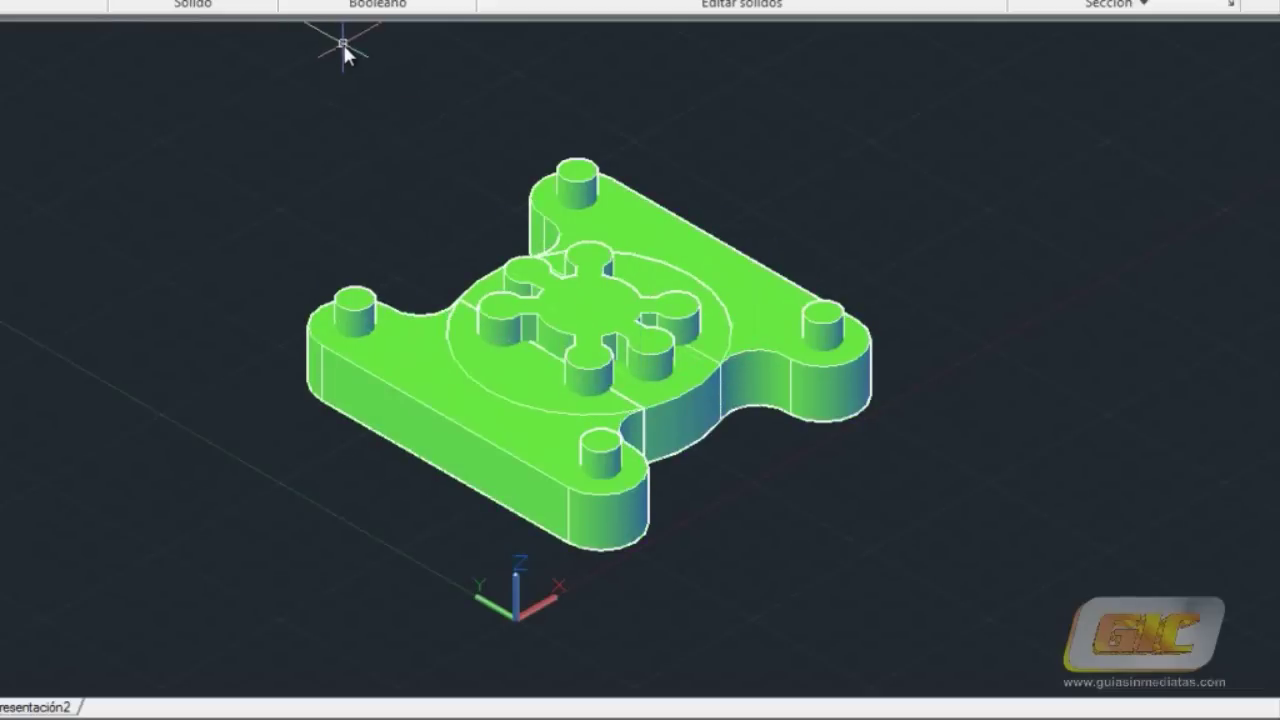
Unite the two extruded side plates and the central disc into a single solid.
click(314, 1)
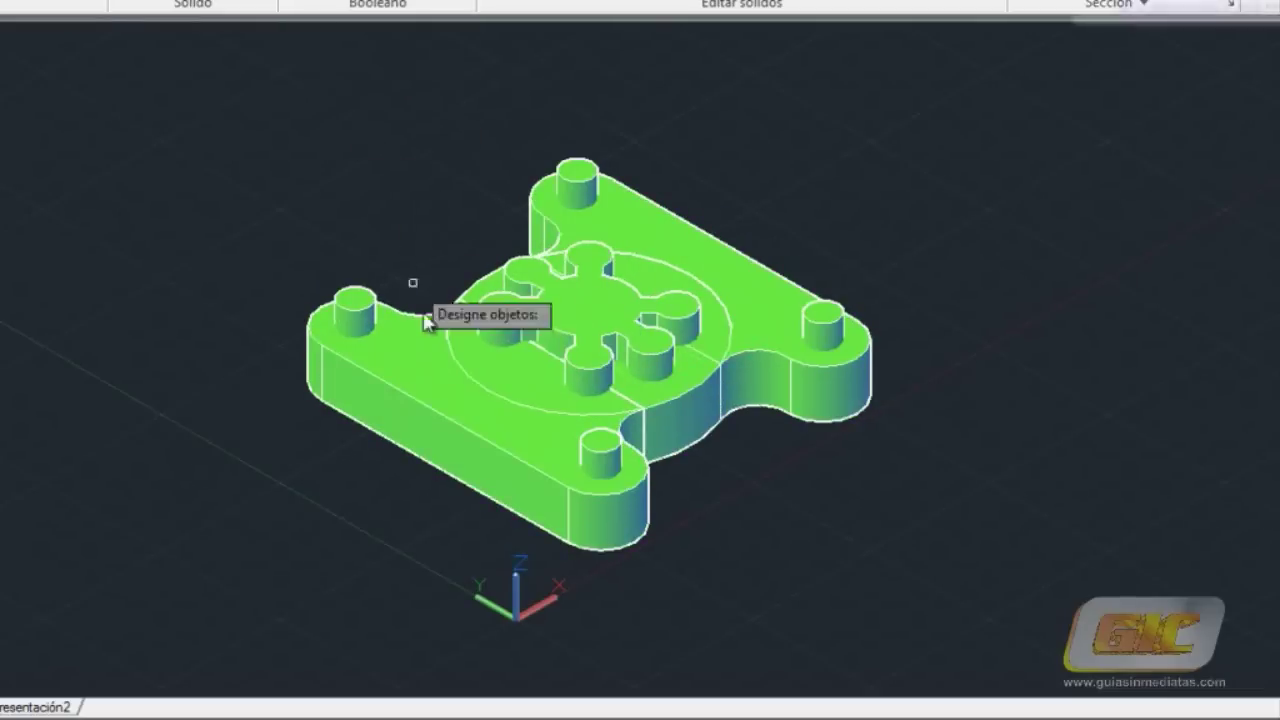
click(444, 423)
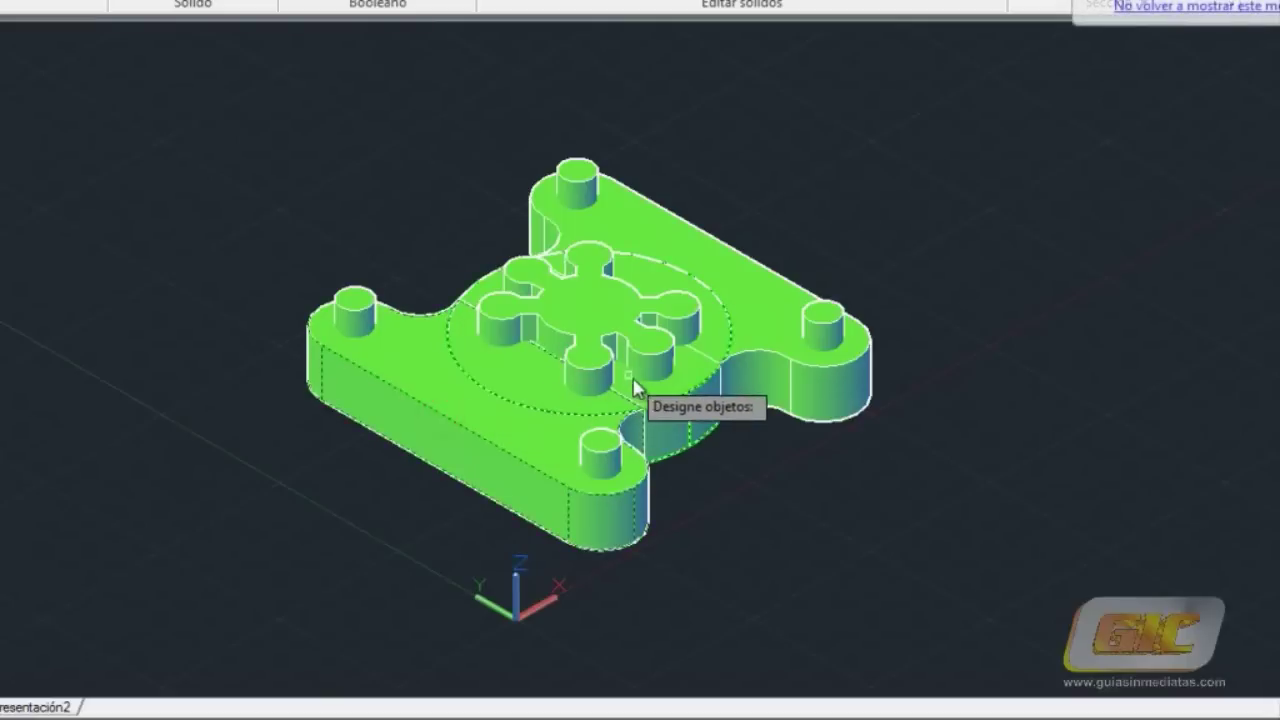
click(690, 398)
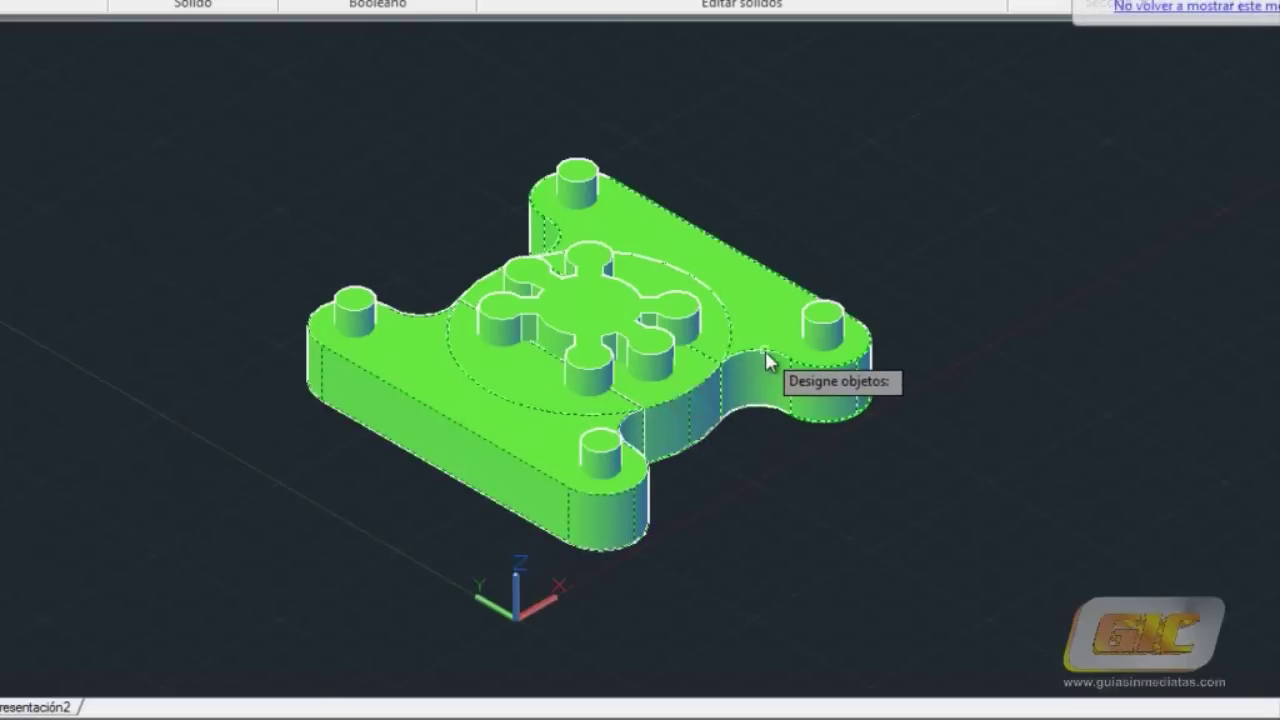
click(766, 355)
key(Return)
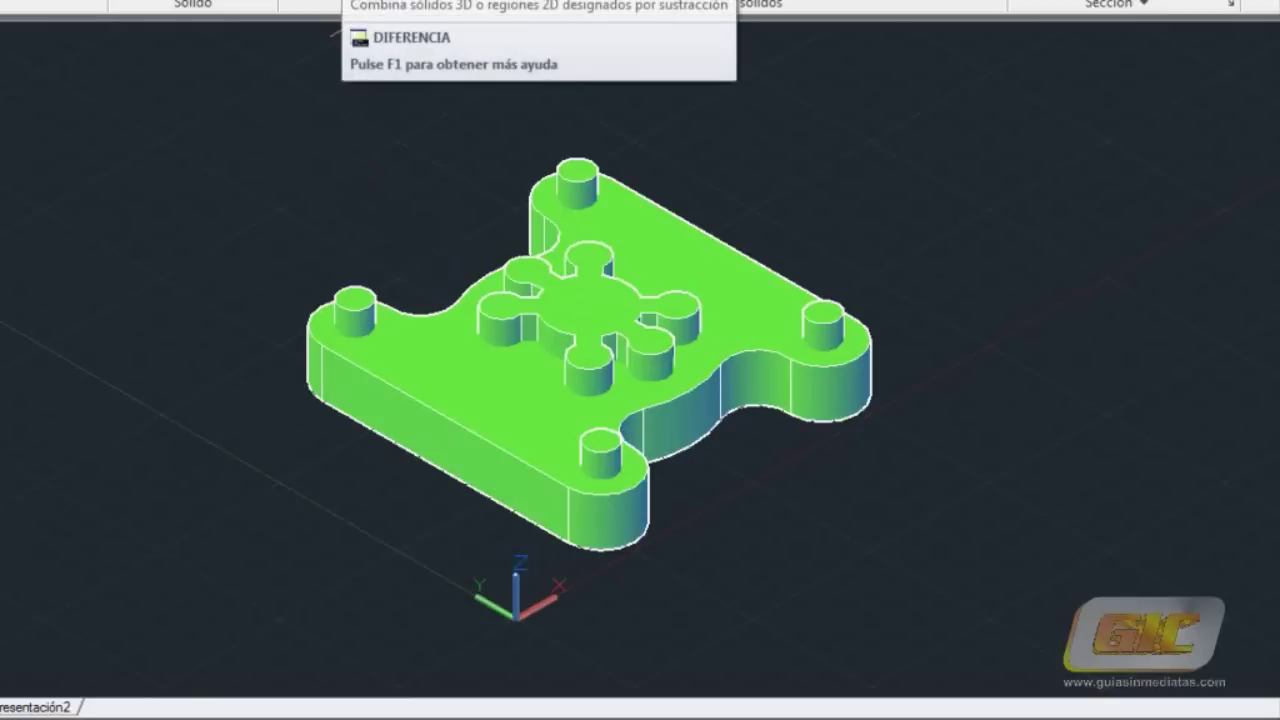
Subtract the four corner cylinders and the central lobed solid from the united plate.
click(336, 28)
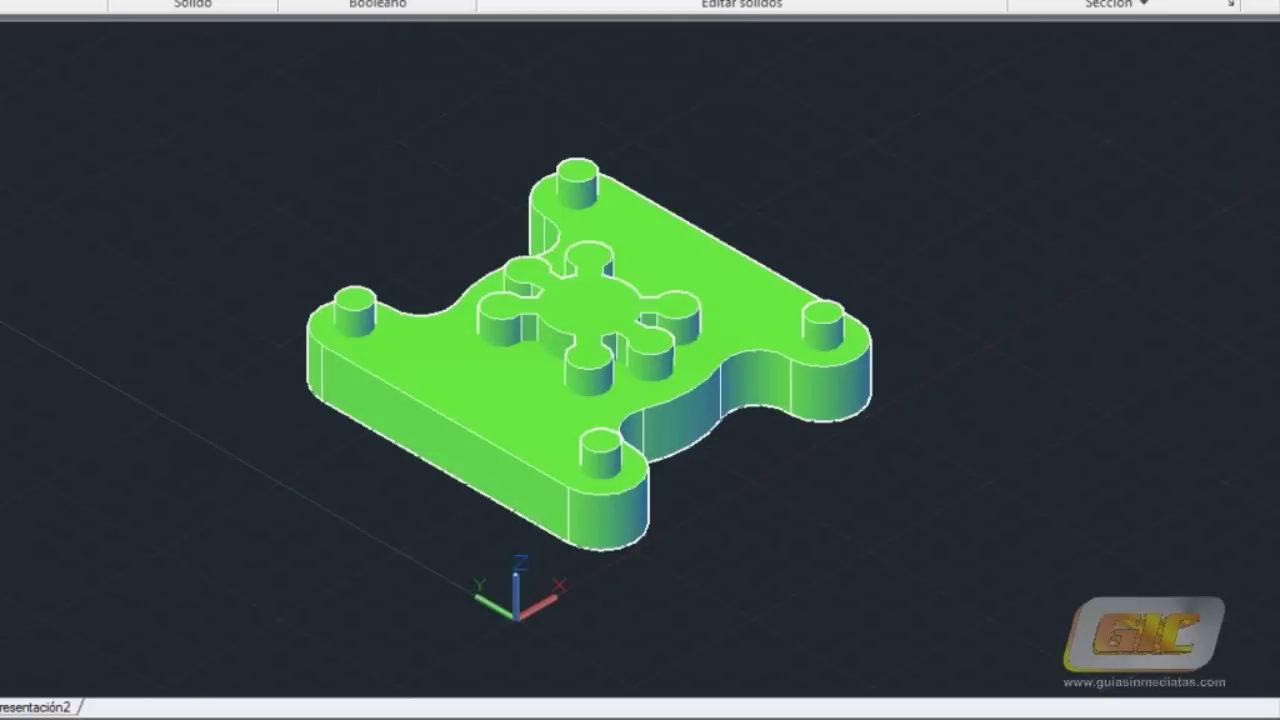
click(682, 264)
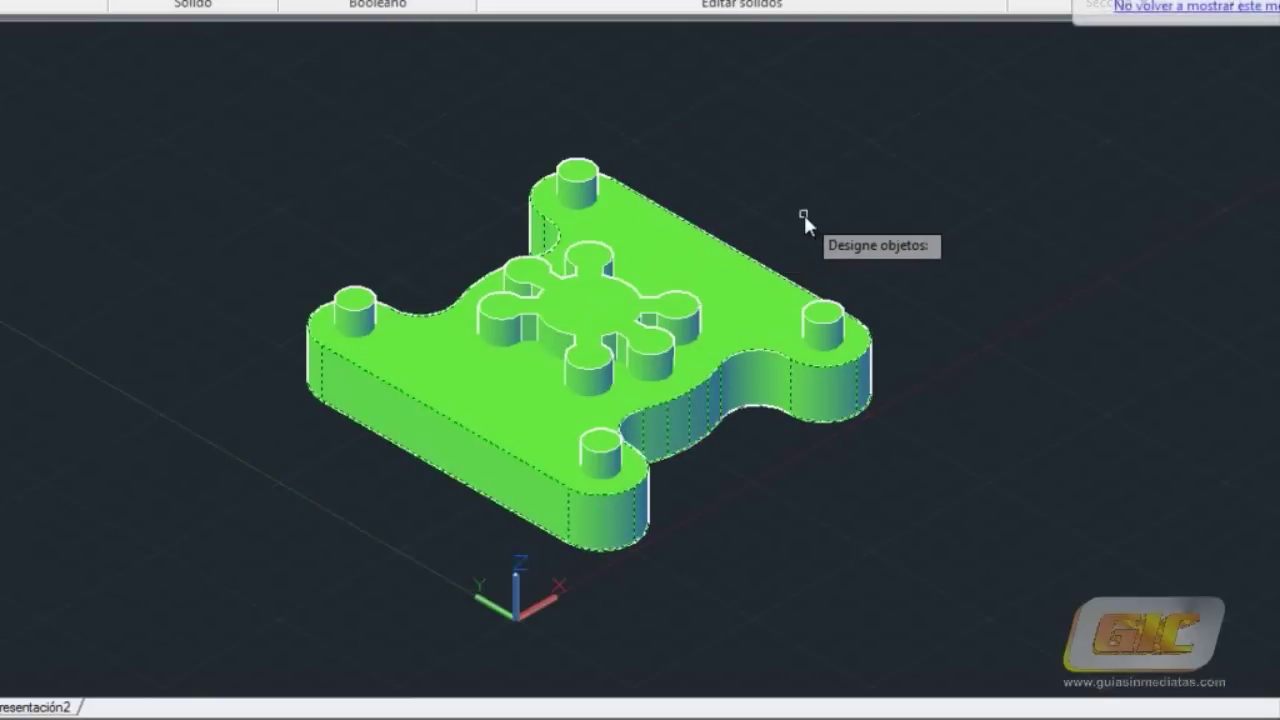
right_click(803, 214)
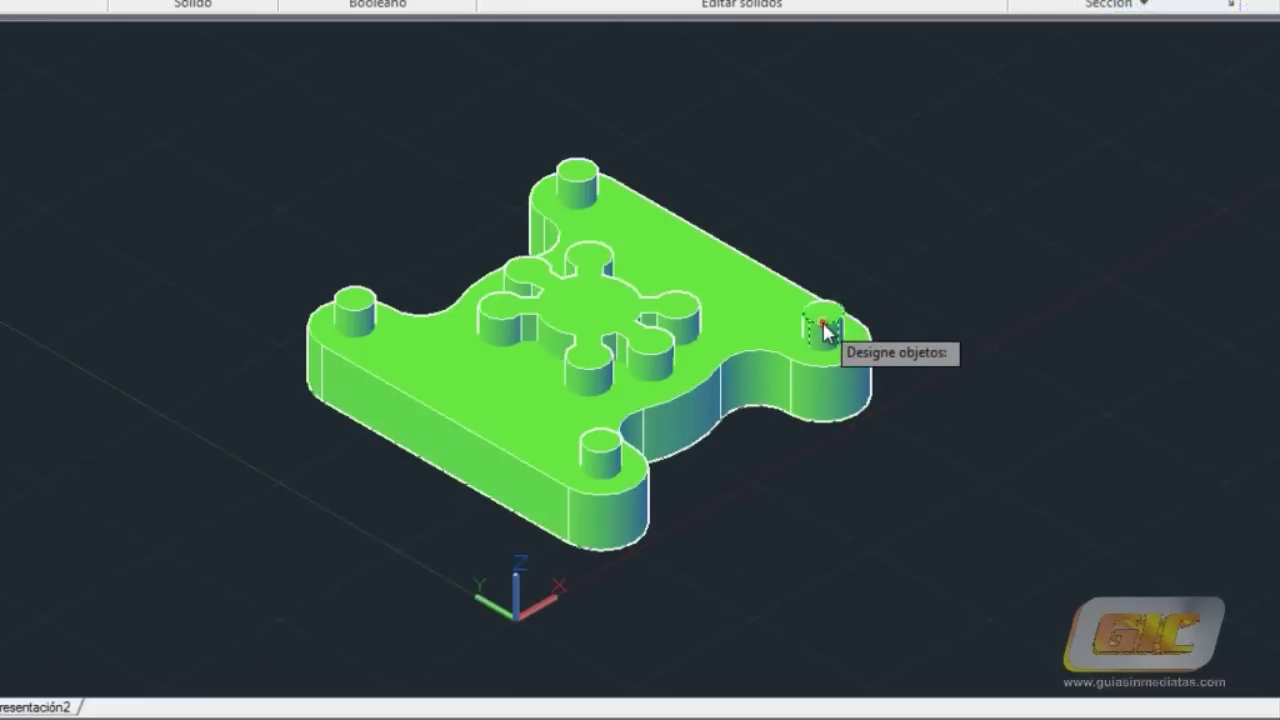
click(822, 332)
click(588, 181)
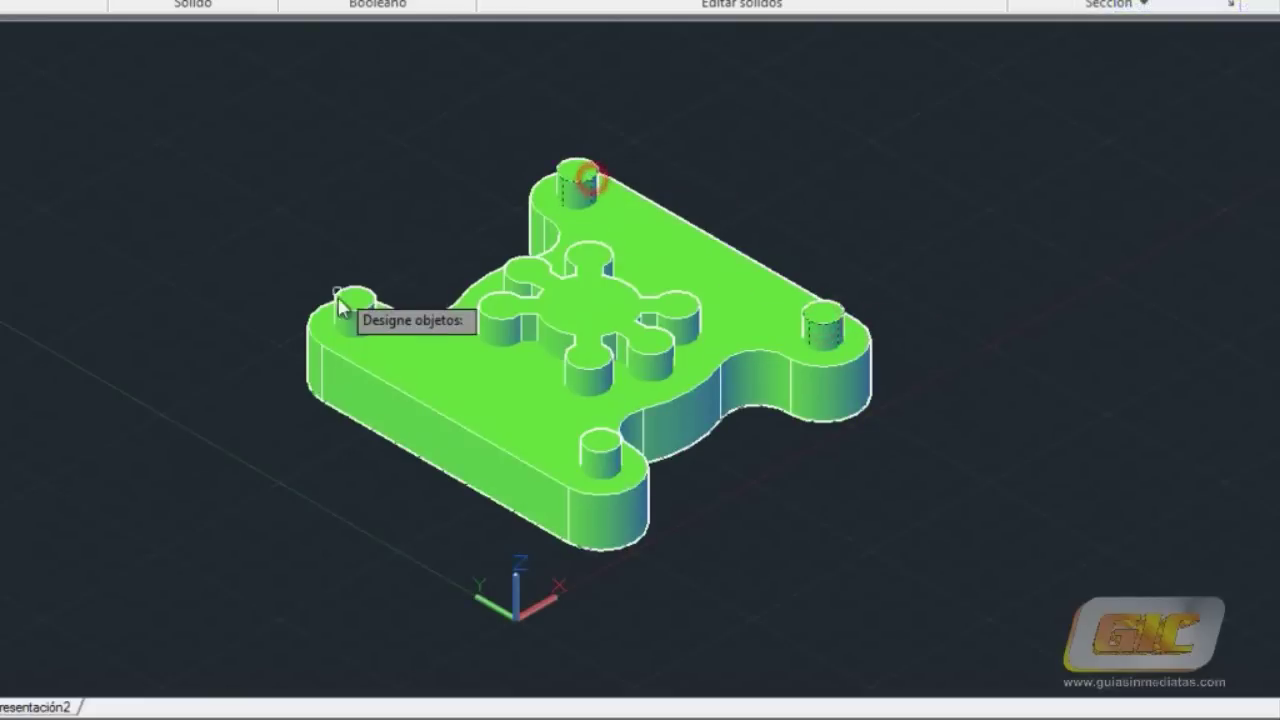
click(352, 310)
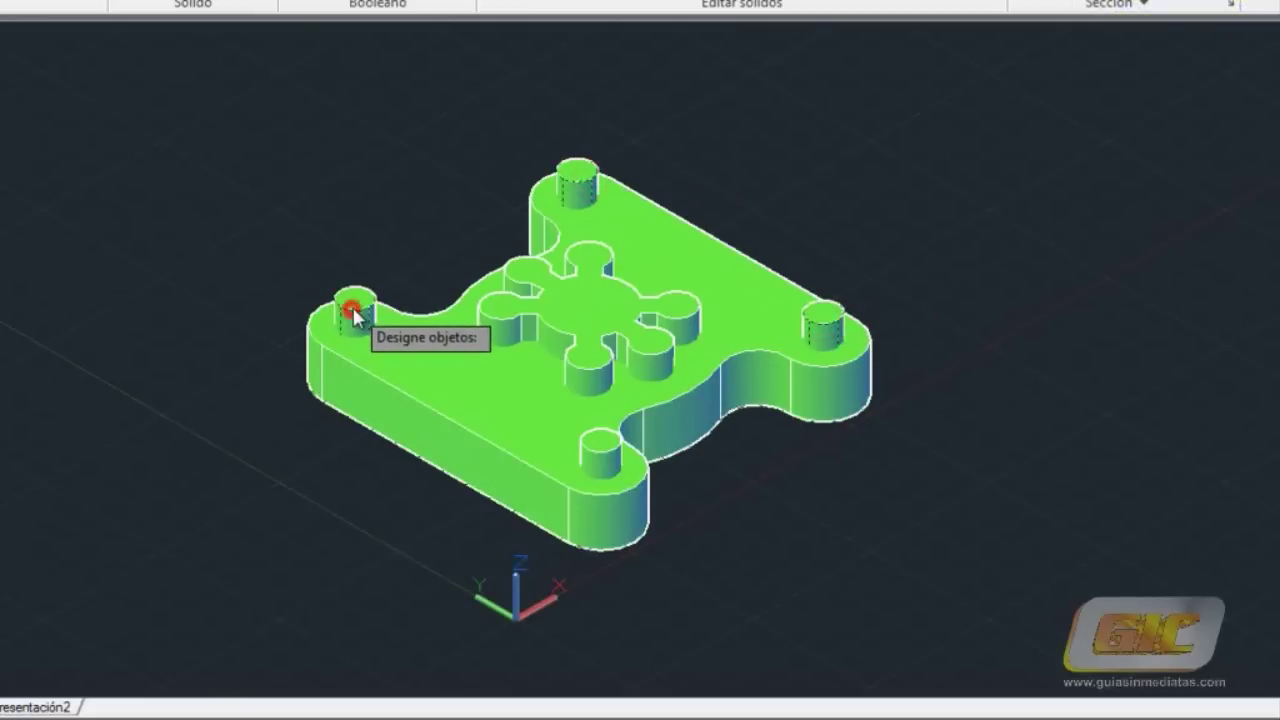
click(594, 450)
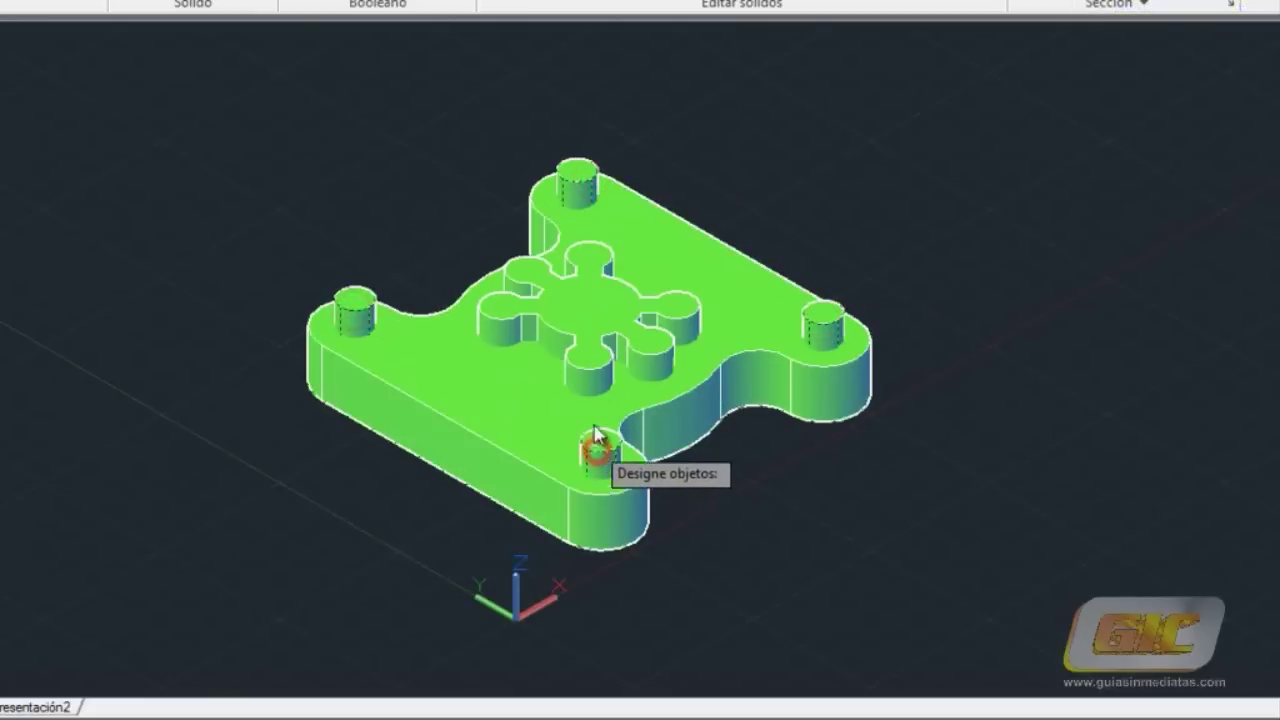
click(595, 322)
key(Return)
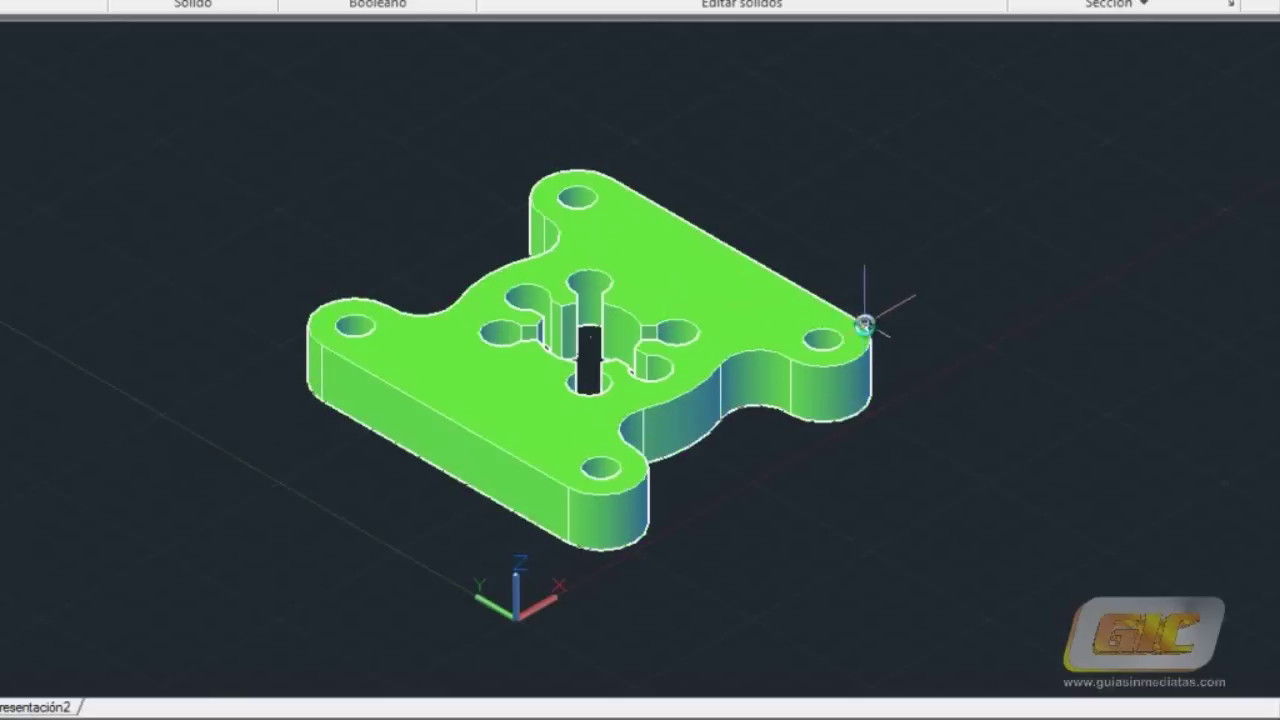
Enlarge the low-X, low-Y circular lobe of the subtracted central solid by stretching its outer arc grip outward.
shift+middle_drag(914, 257, 869, 334)
scroll(869, 334, up, 2)
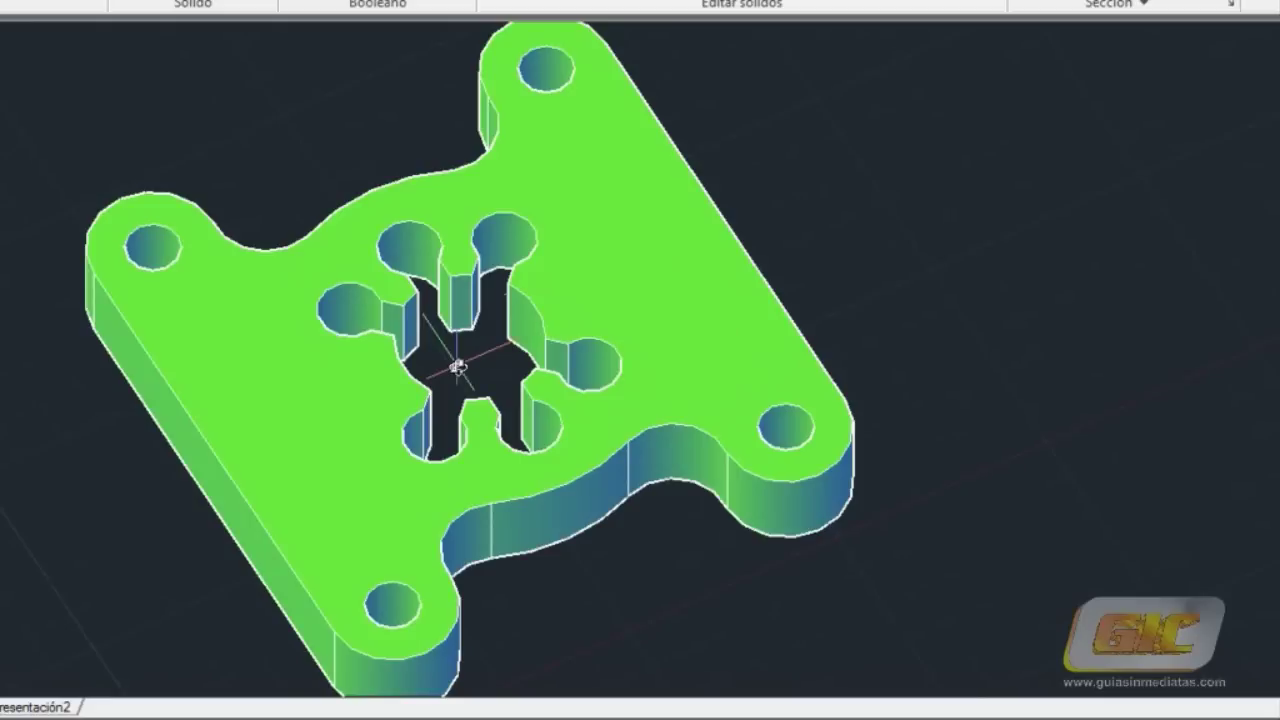
click(462, 304)
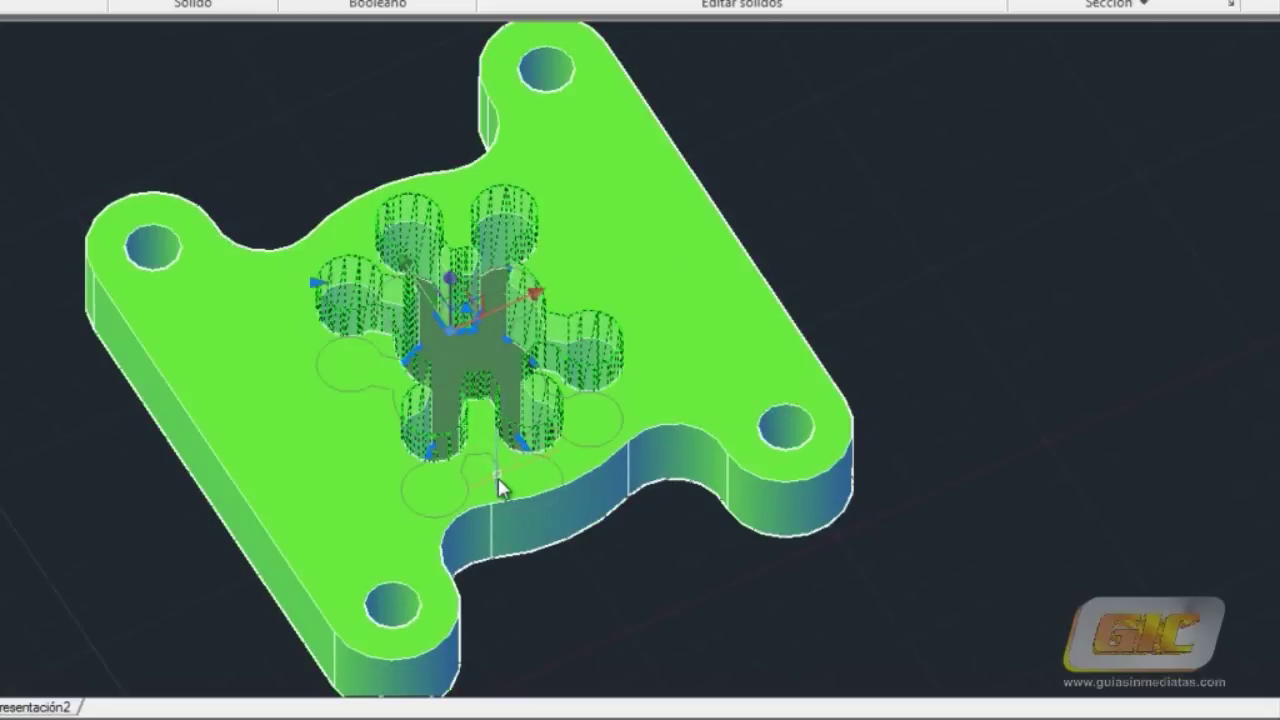
shift+middle_drag(483, 467, 445, 300)
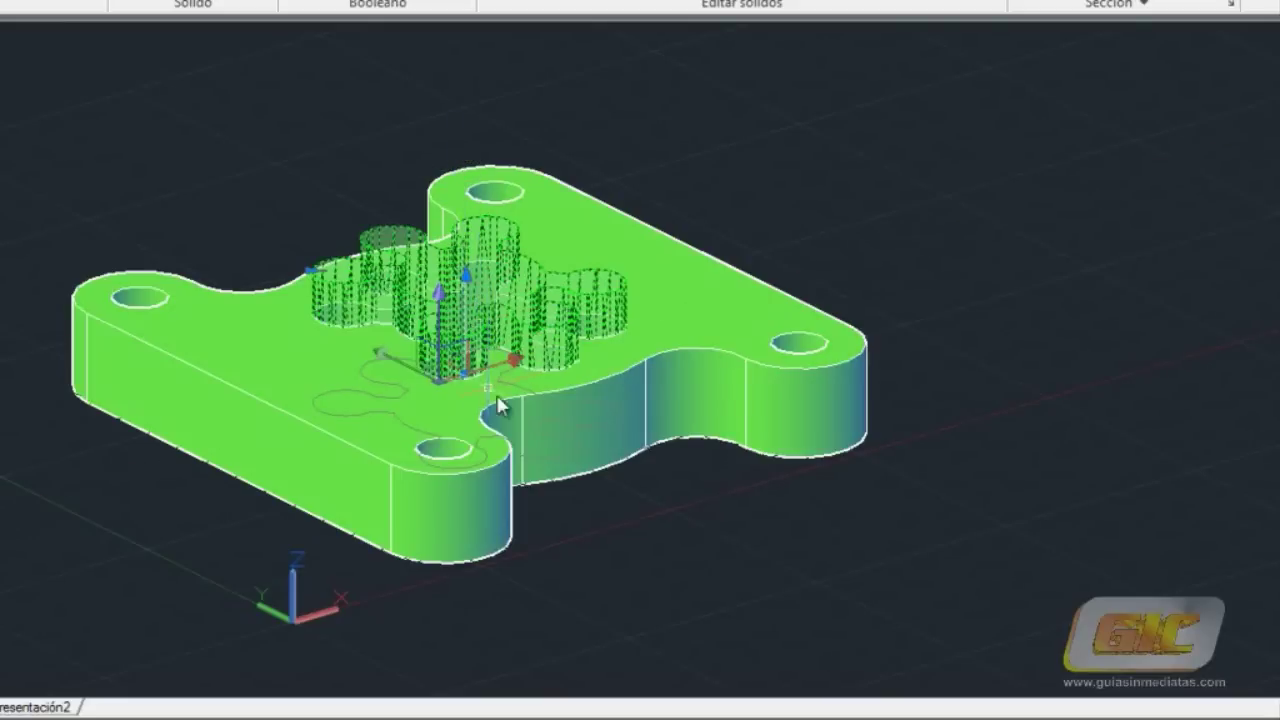
mouse_move(530, 470)
shift+middle_drag(565, 506, 586, 312)
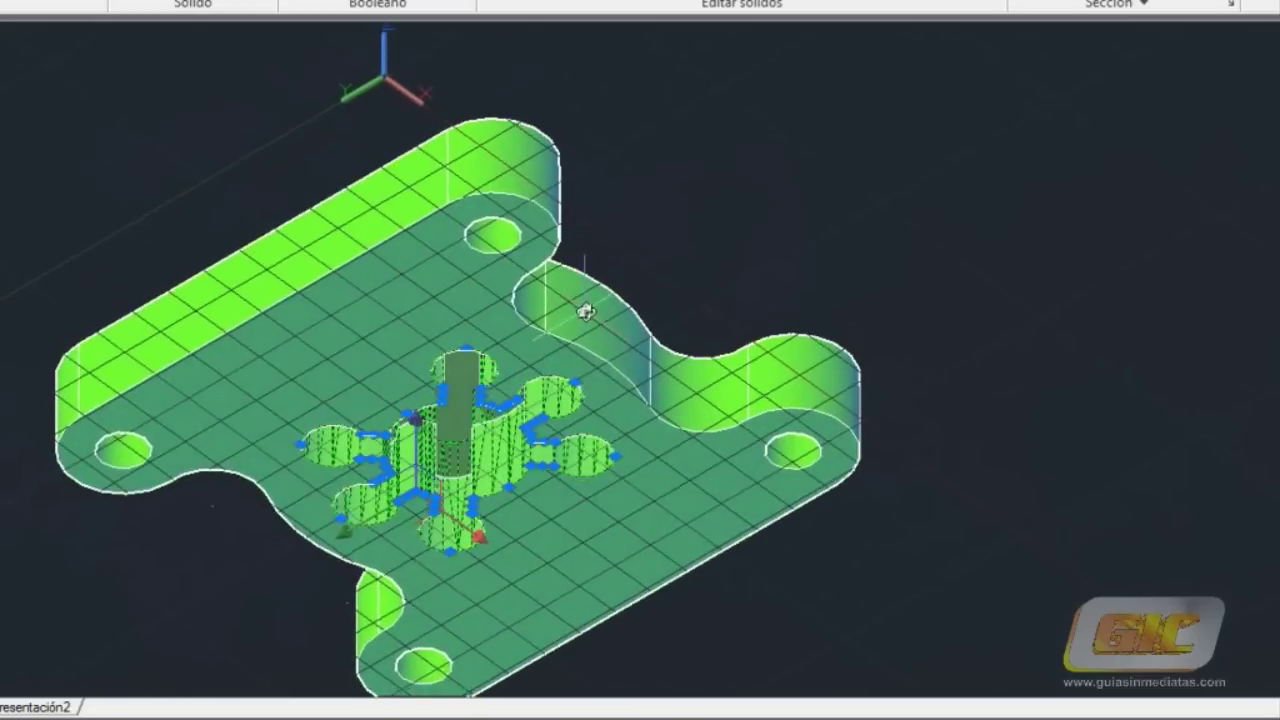
scroll(540, 445, up, 3)
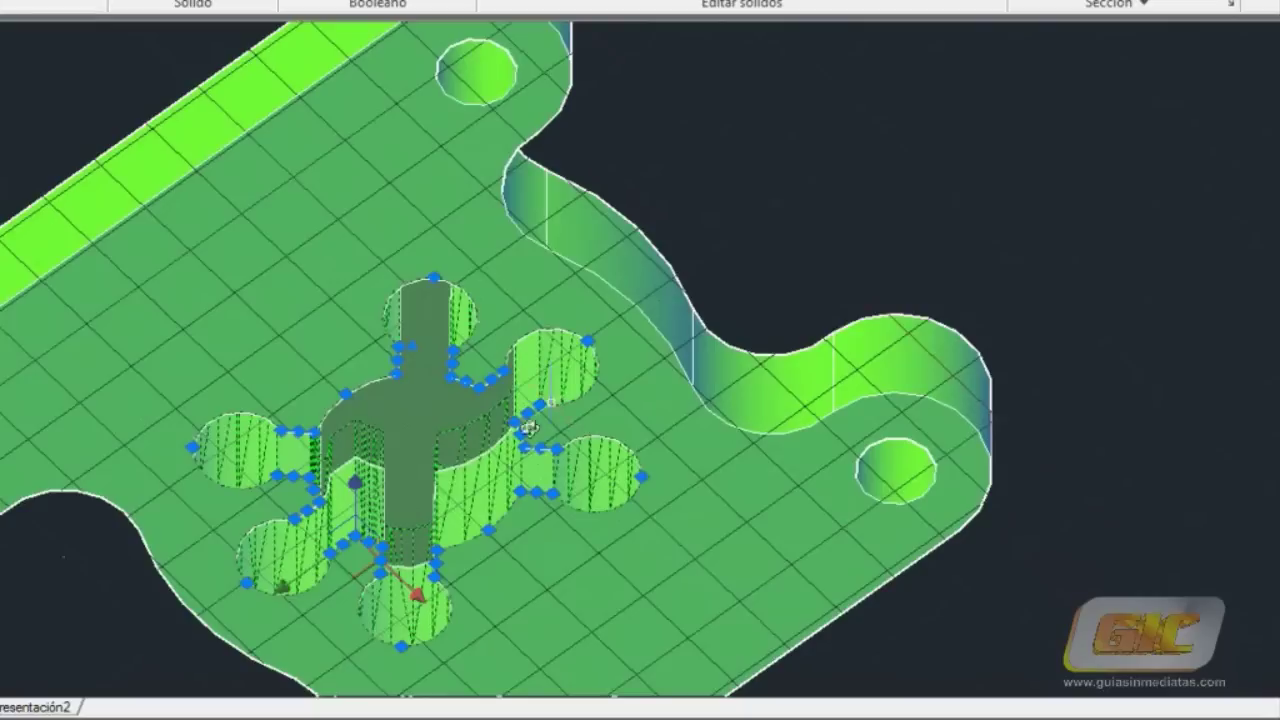
middle_drag(461, 411, 493, 333)
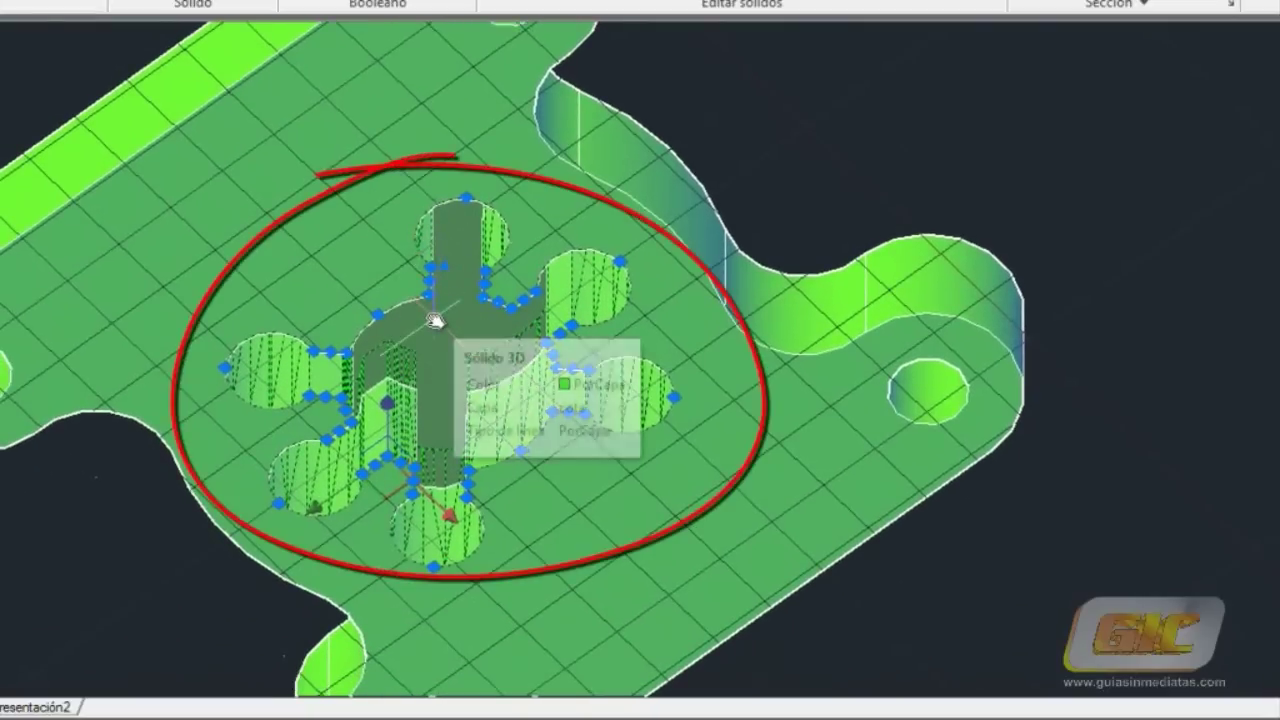
click(470, 196)
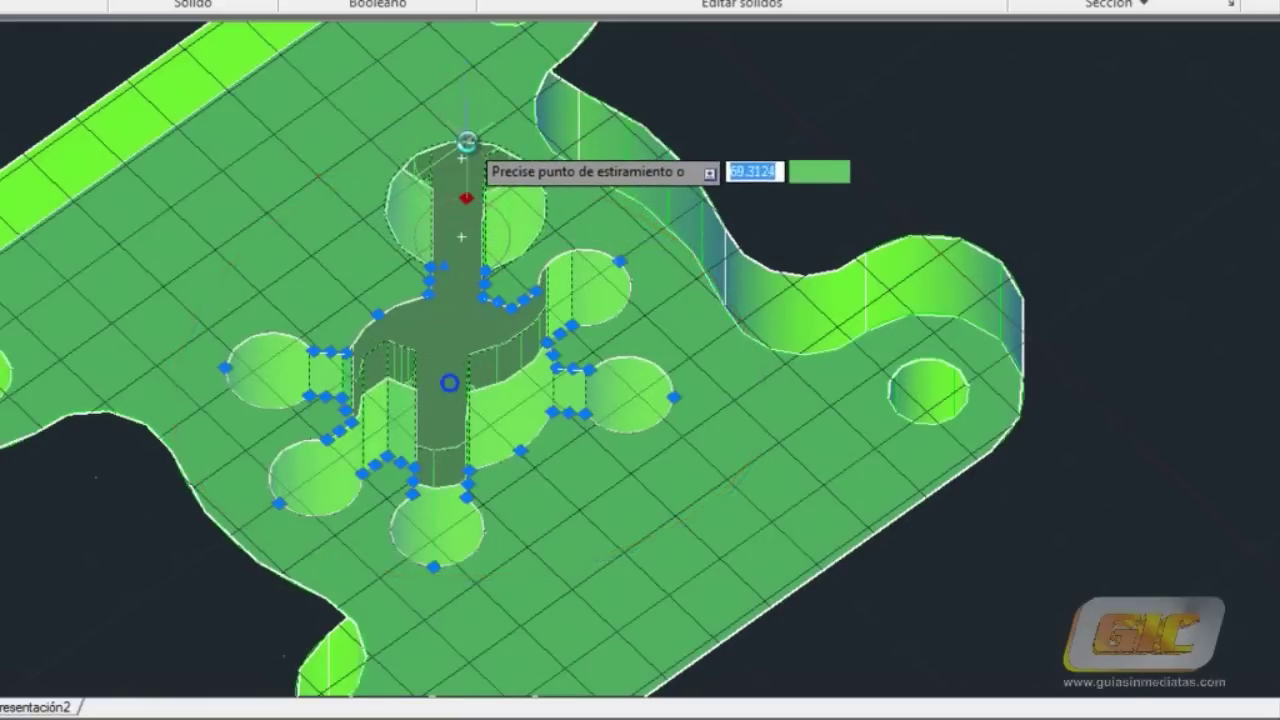
click(467, 142)
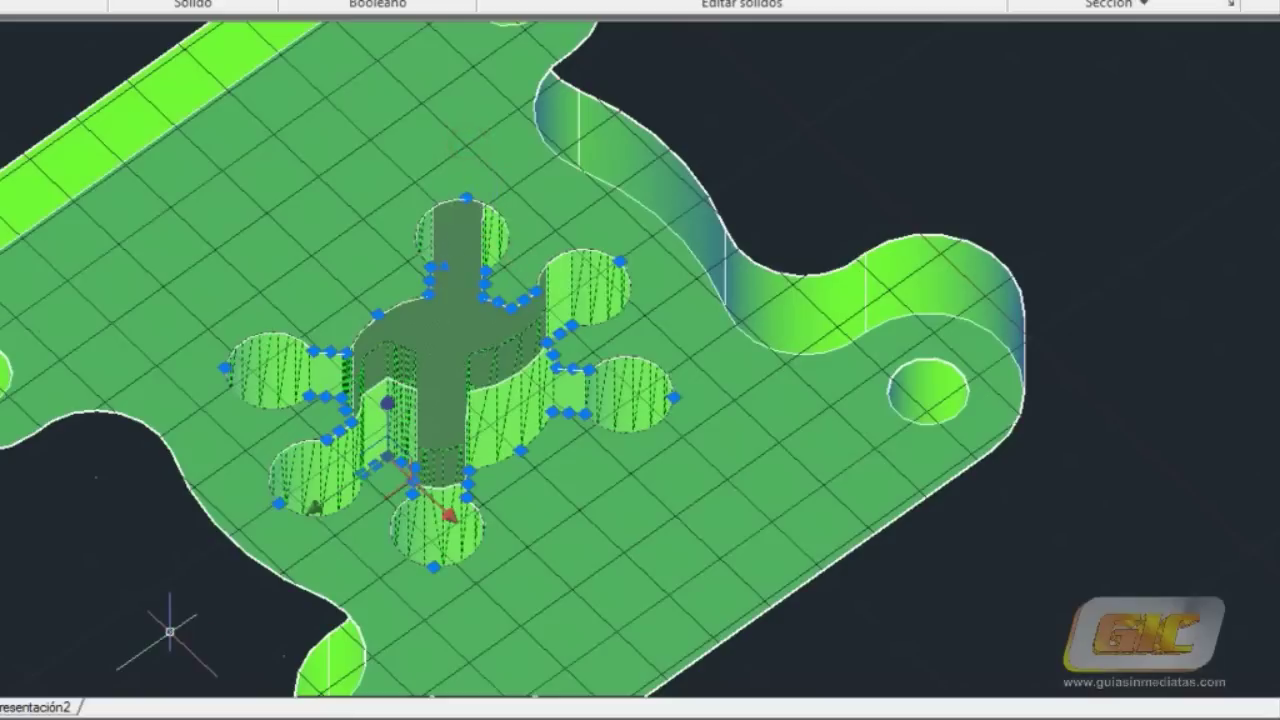
click(466, 197)
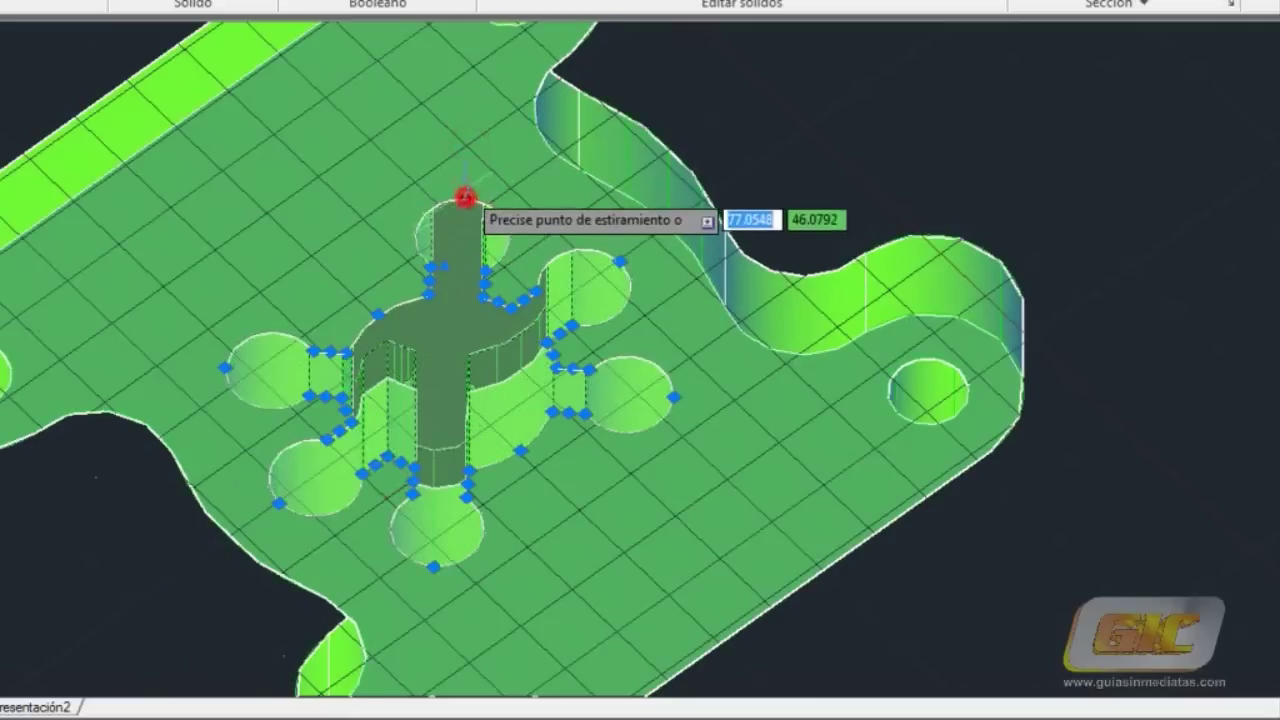
click(471, 160)
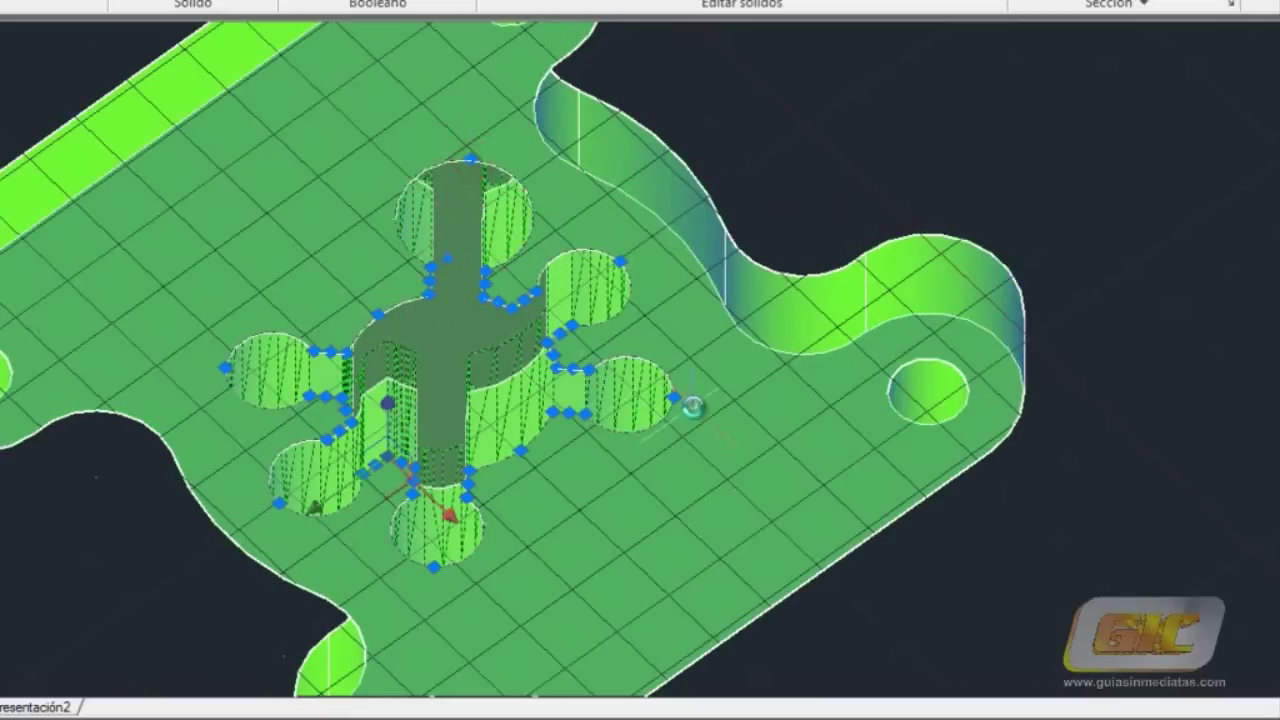
Stretch the outer arc grips of the three other corner-facing lobes outward to enlarge their circular cutouts, leaving the two remaining lobes as drawn.
click(677, 400)
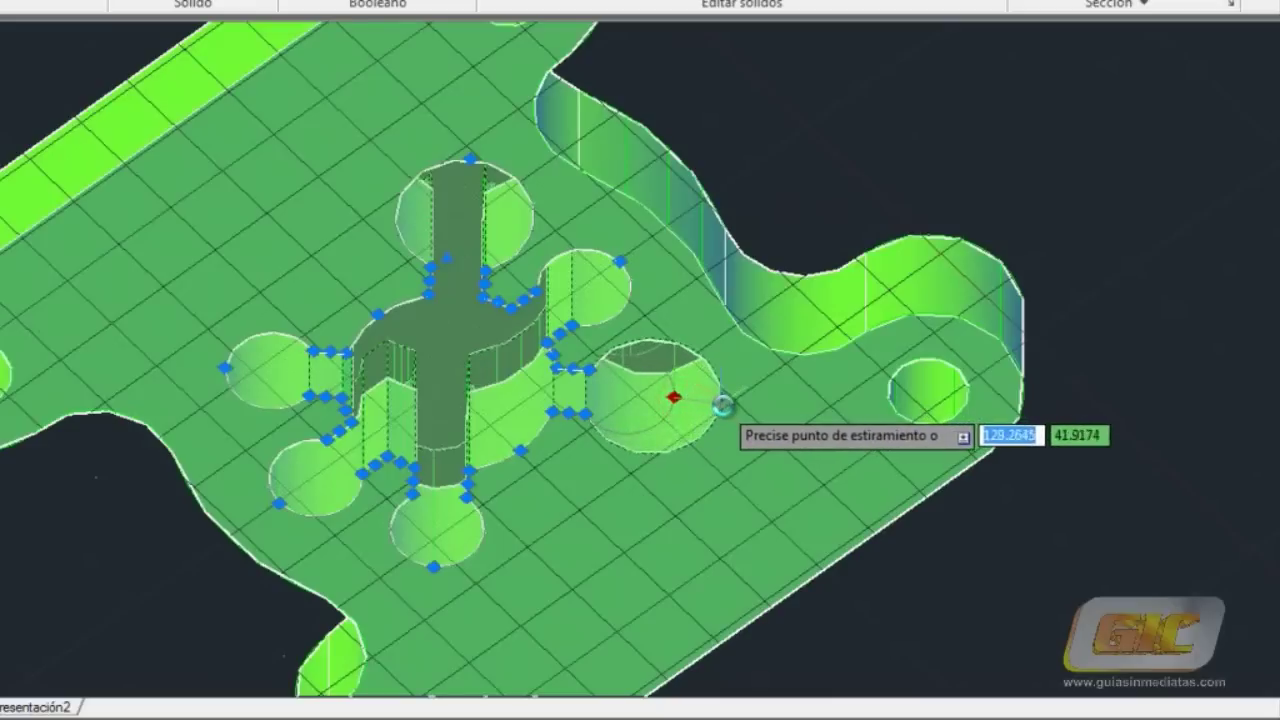
click(727, 402)
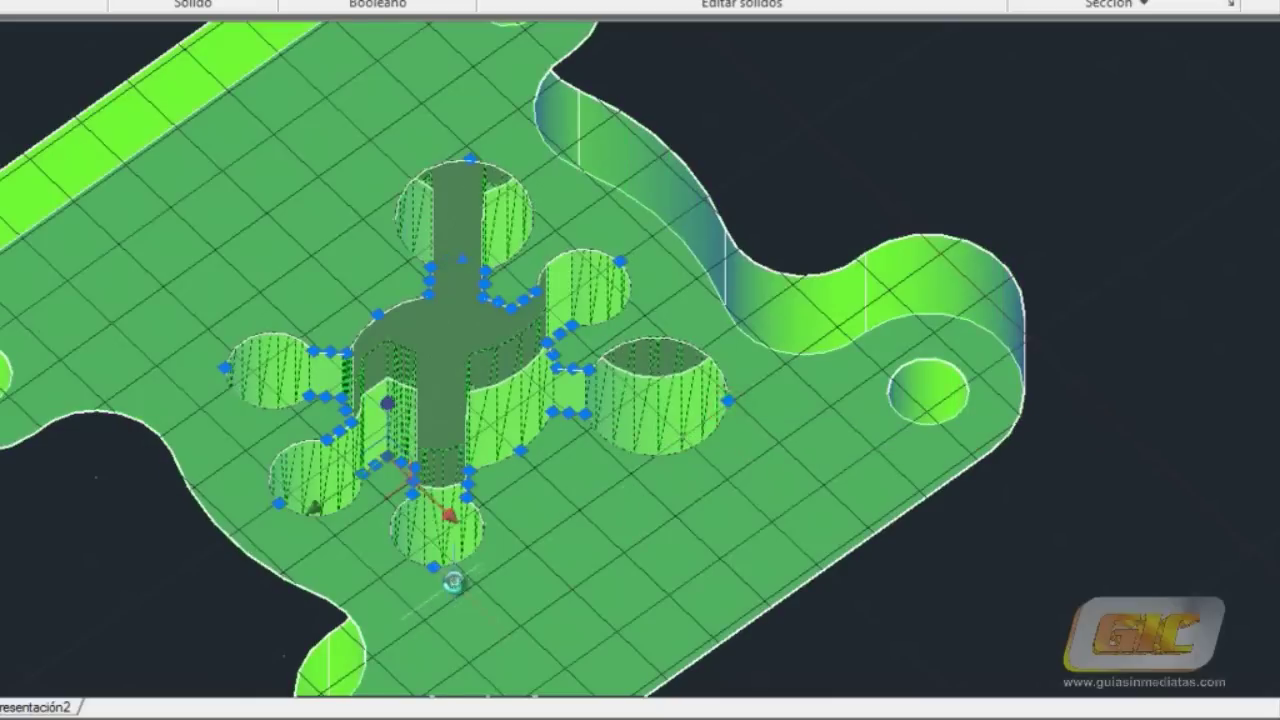
click(437, 572)
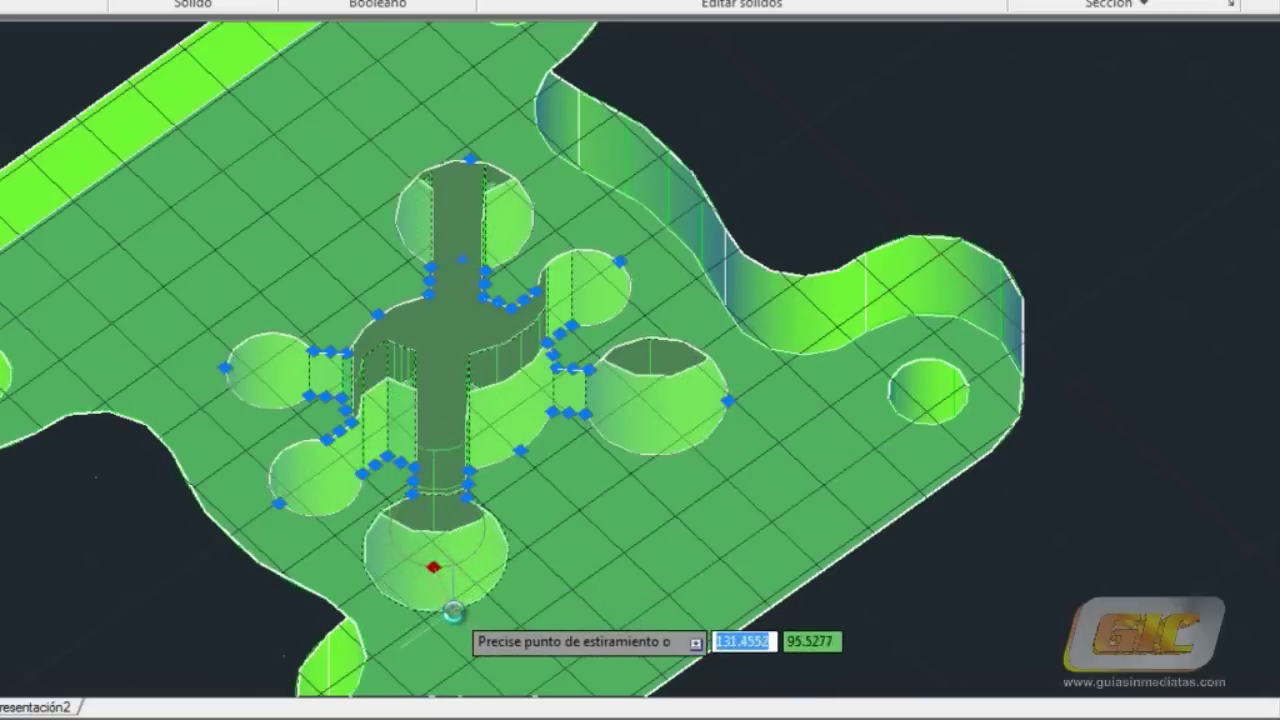
click(453, 612)
click(224, 367)
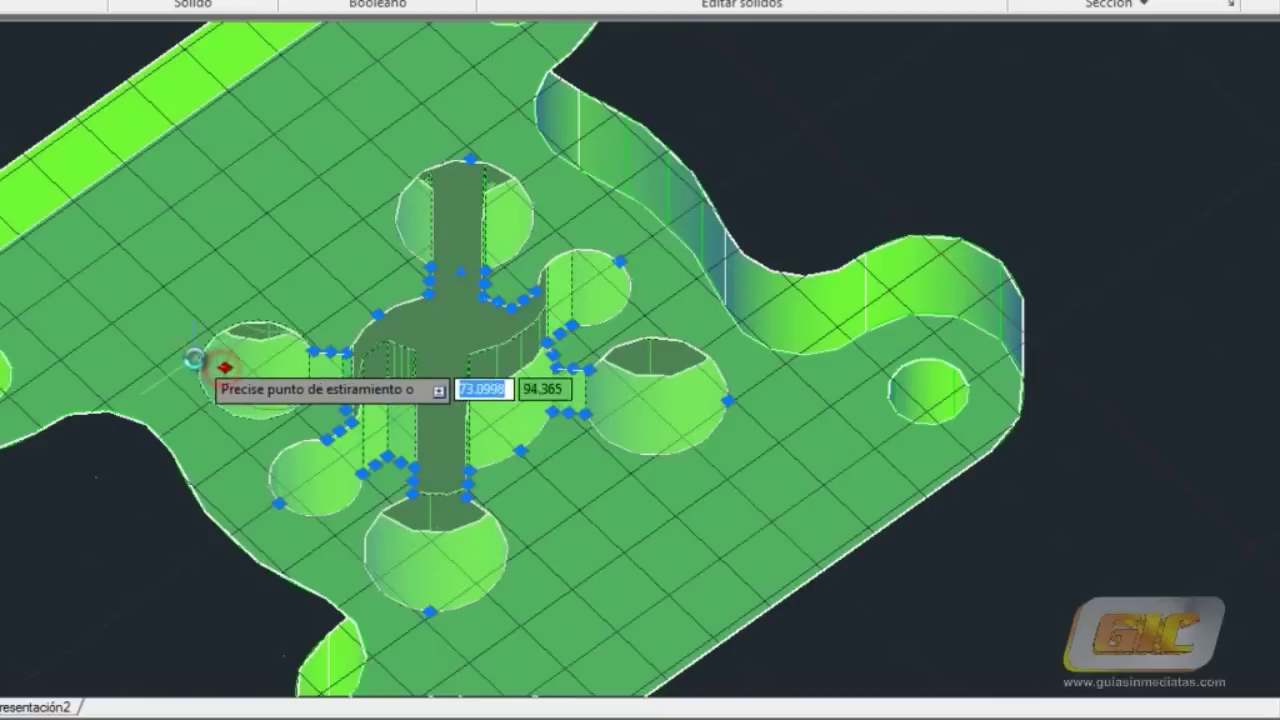
click(189, 357)
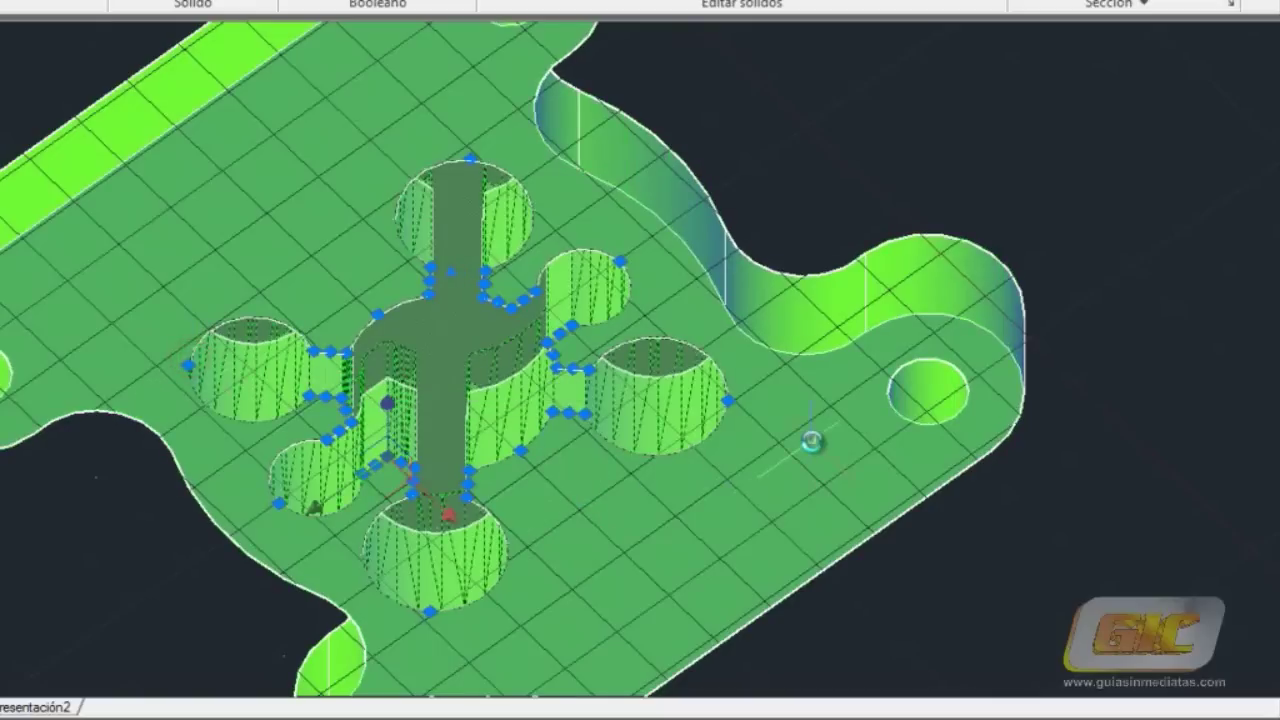
key(Escape)
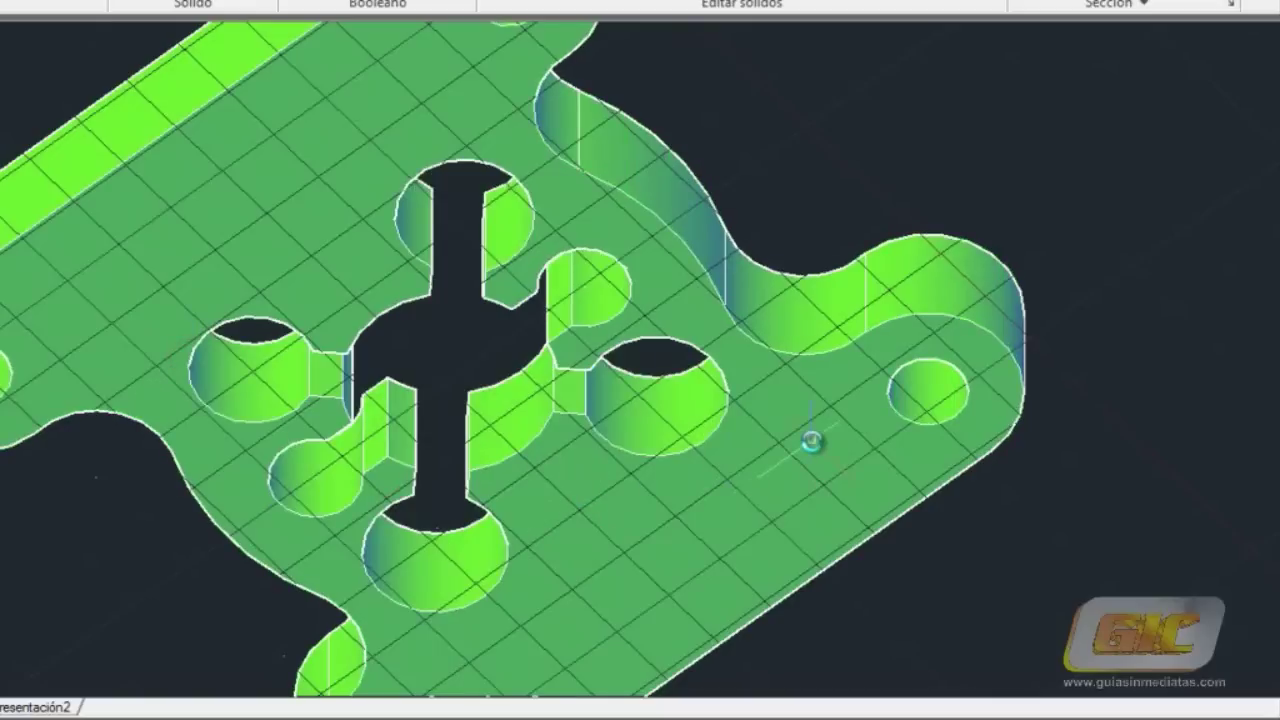
Enlarge the subtracted cylinder of the high-X, low-Y corner hole by stretching a radius grip outward.
ctrl+click(928, 396)
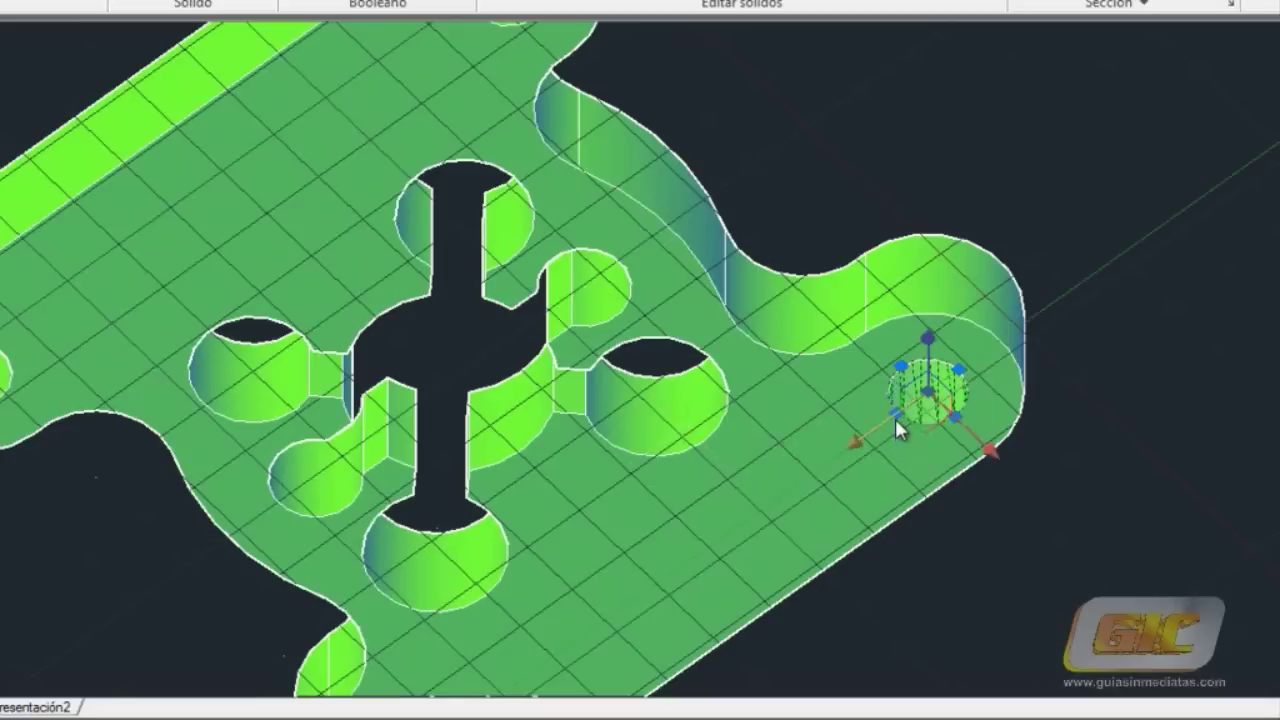
mouse_move(895, 414)
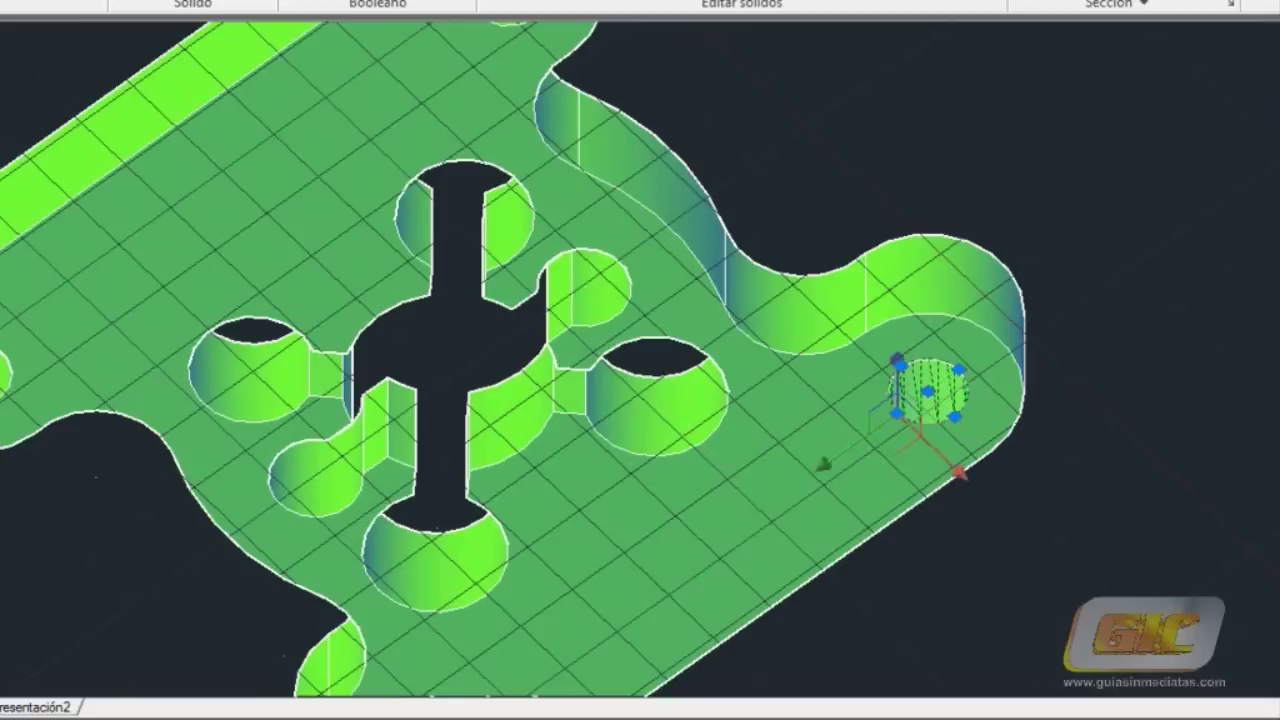
click(896, 413)
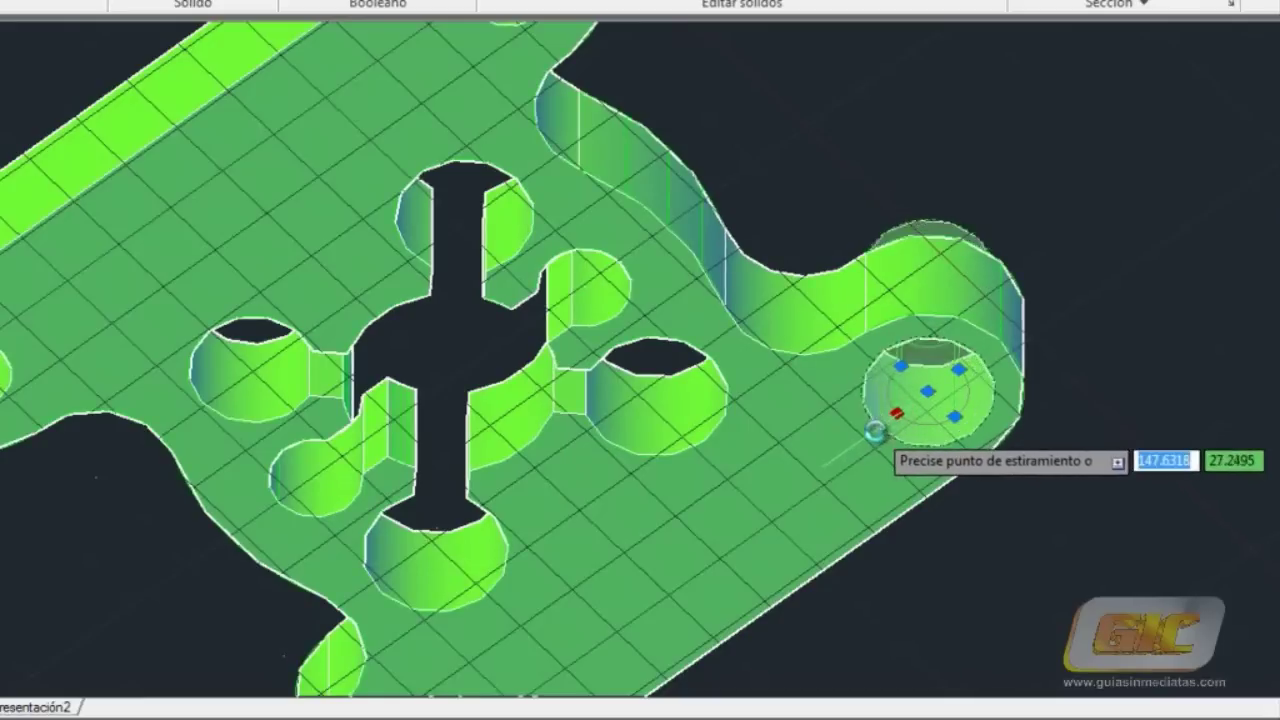
click(889, 431)
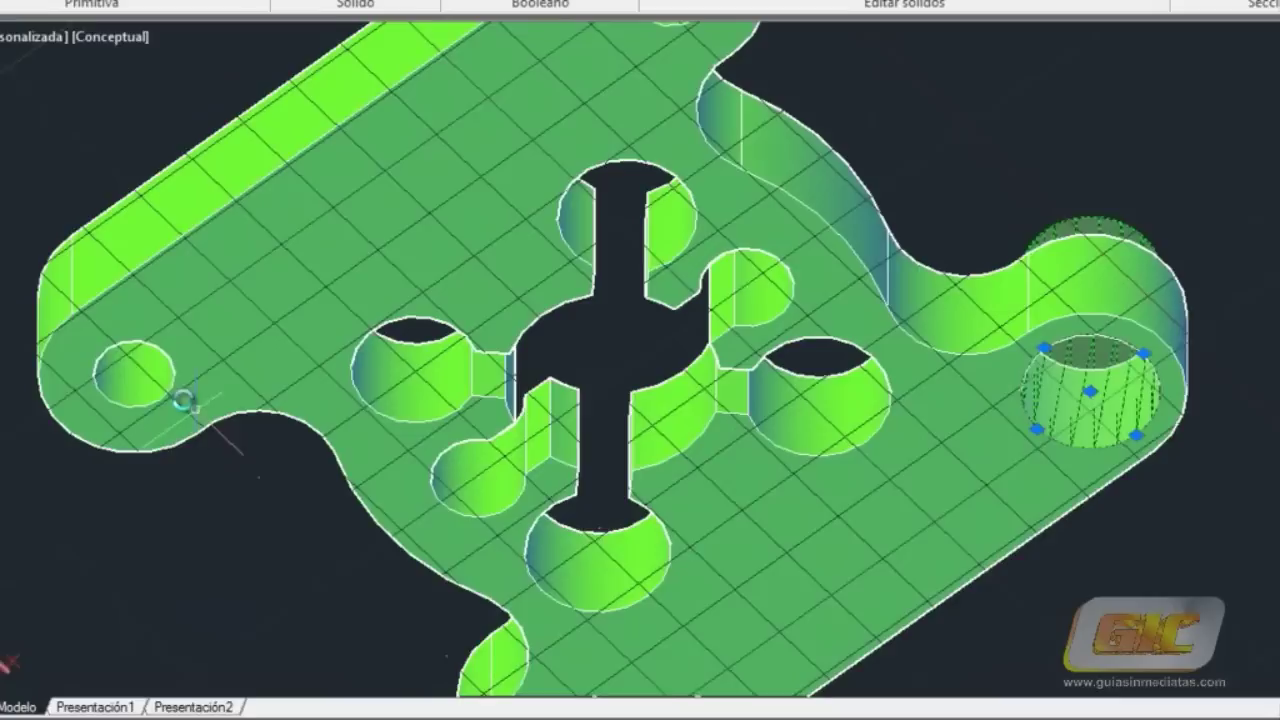
key(Escape)
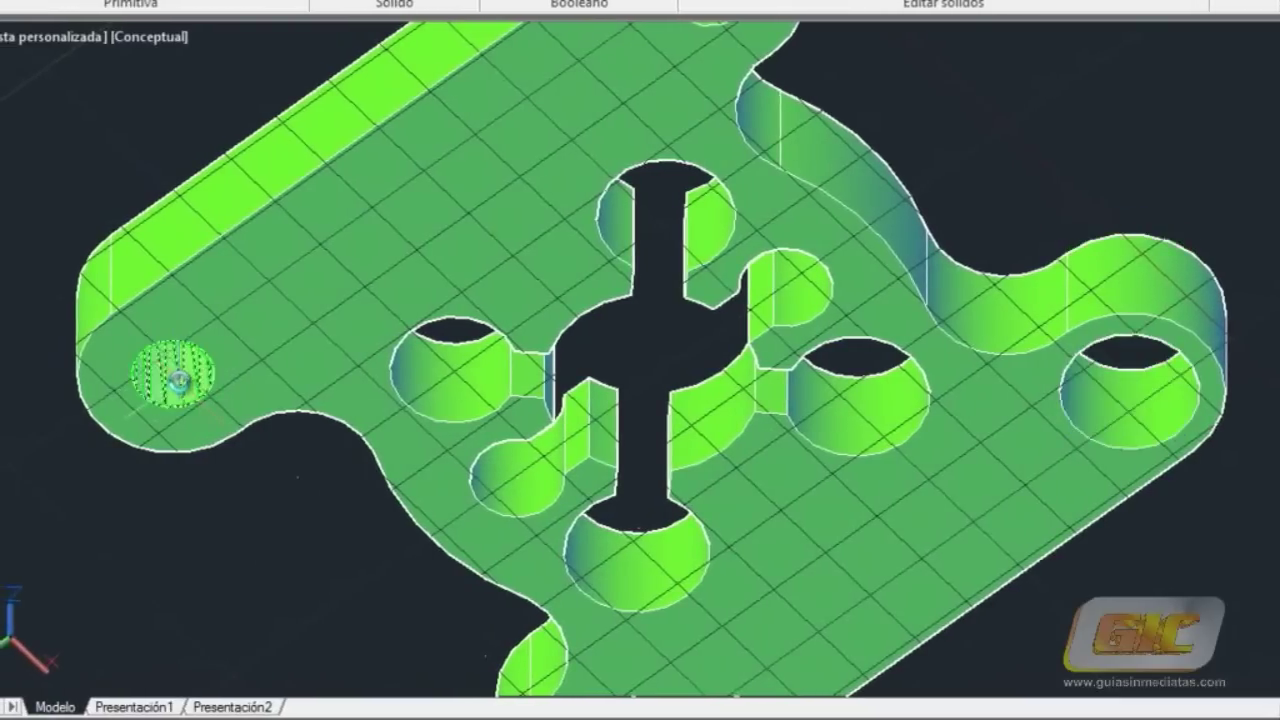
Enlarge the subtracted cylinder of the low-X, high-Y corner hole, nearly filling the plate's rounded corner.
click(176, 380)
click(201, 355)
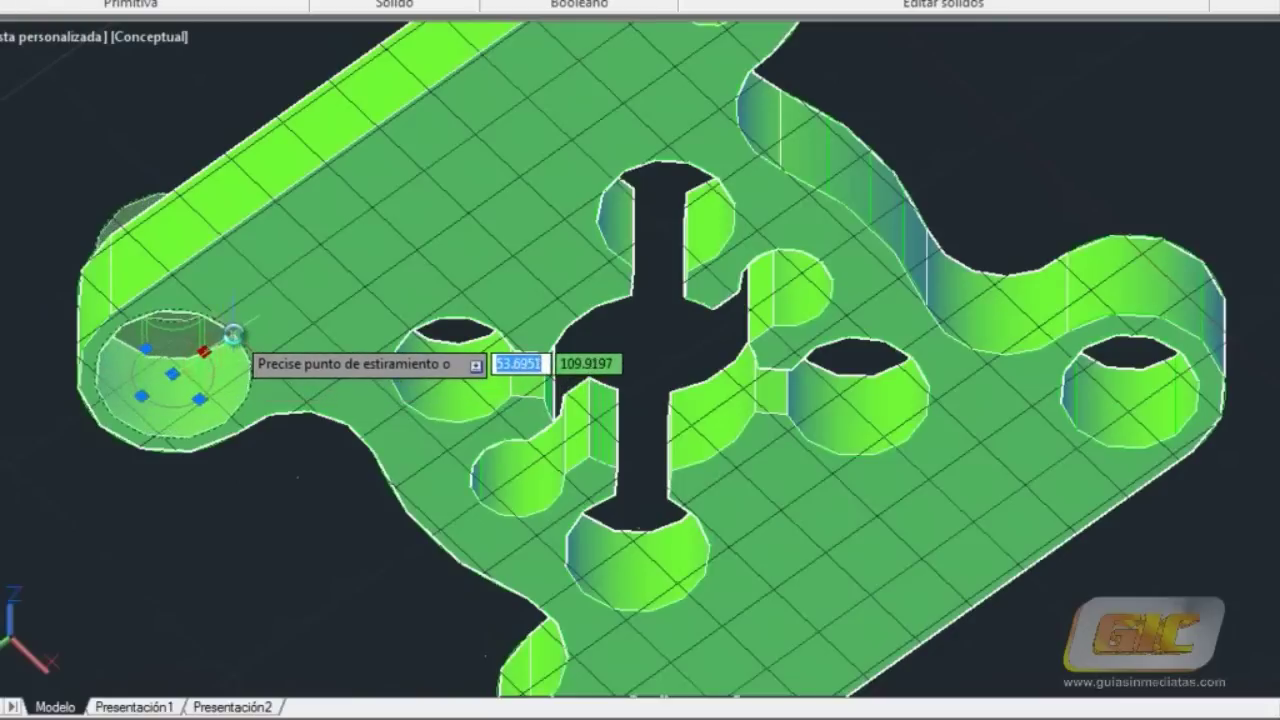
click(234, 336)
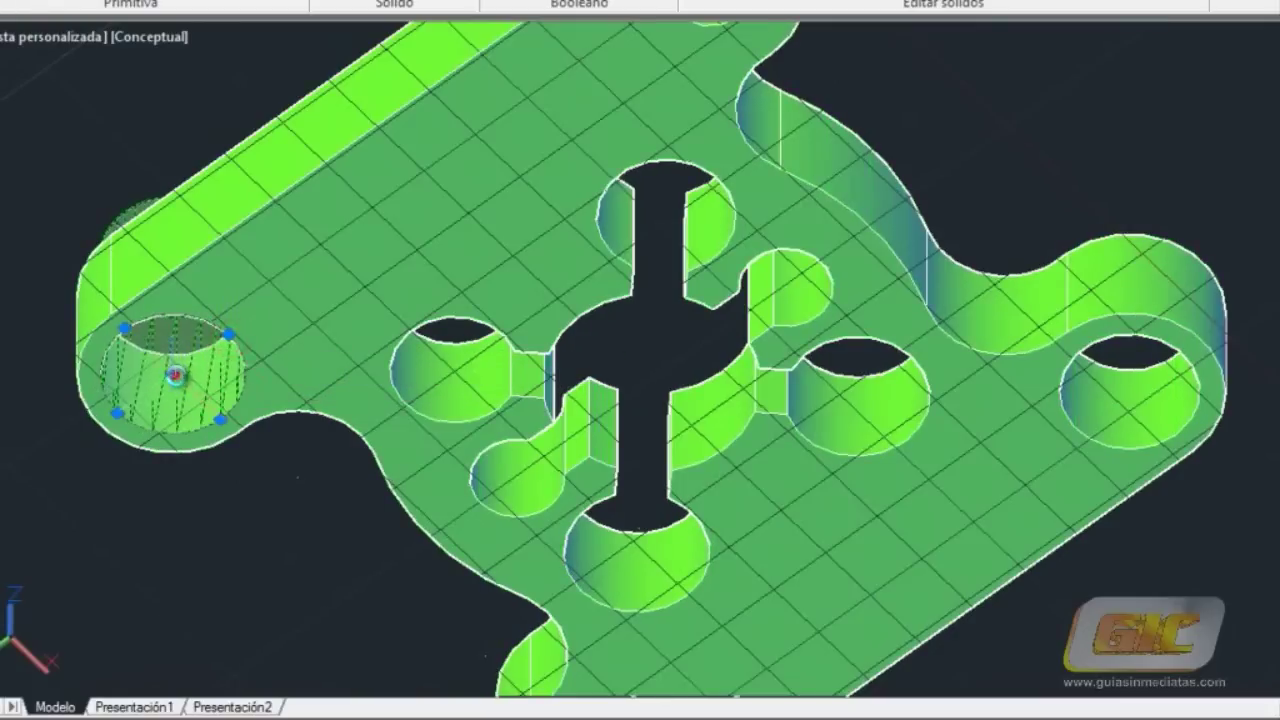
Try moving the enlarged low-X, high-Y corner hole by its center grip along the plate's edge, and undo the move.
click(175, 375)
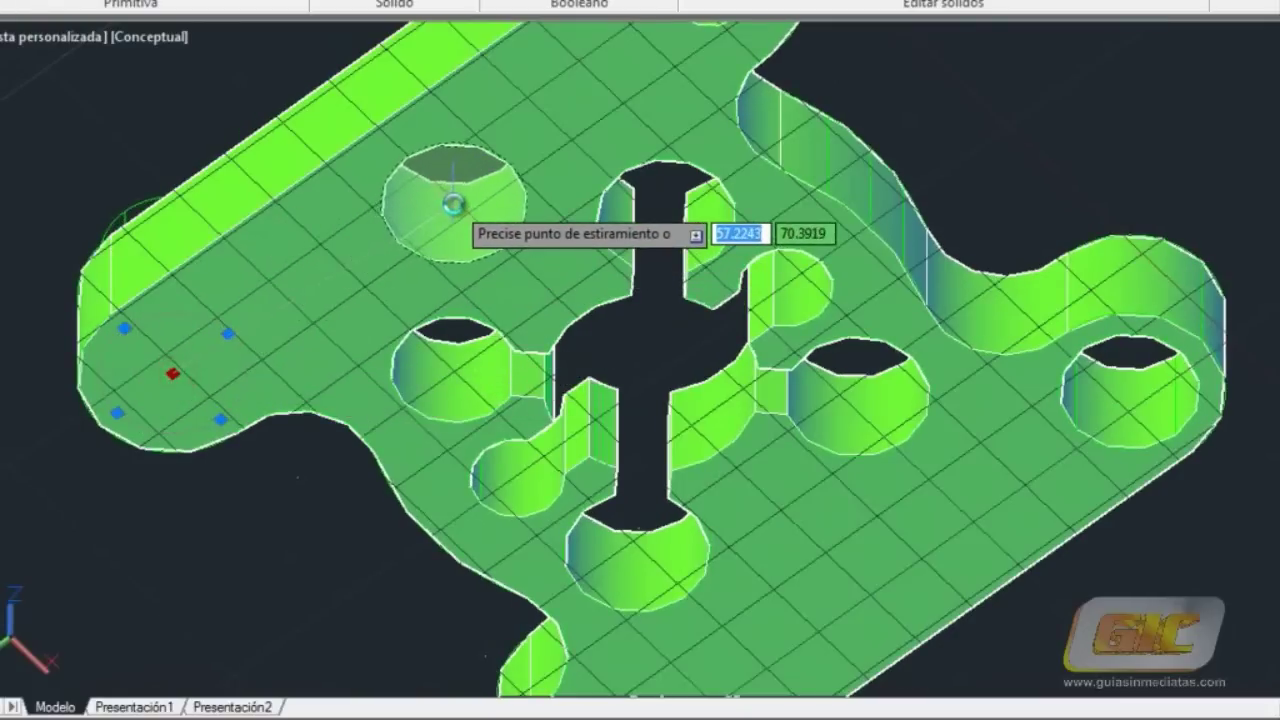
click(453, 205)
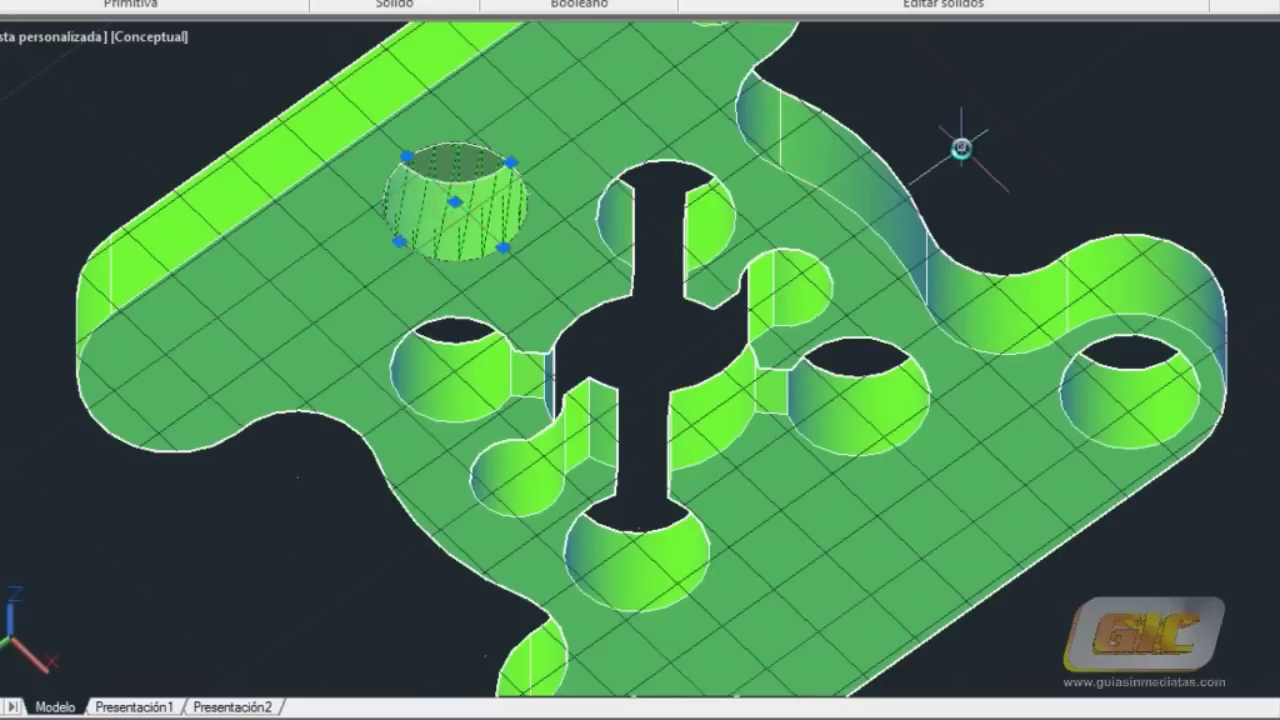
key(ctrl+z)
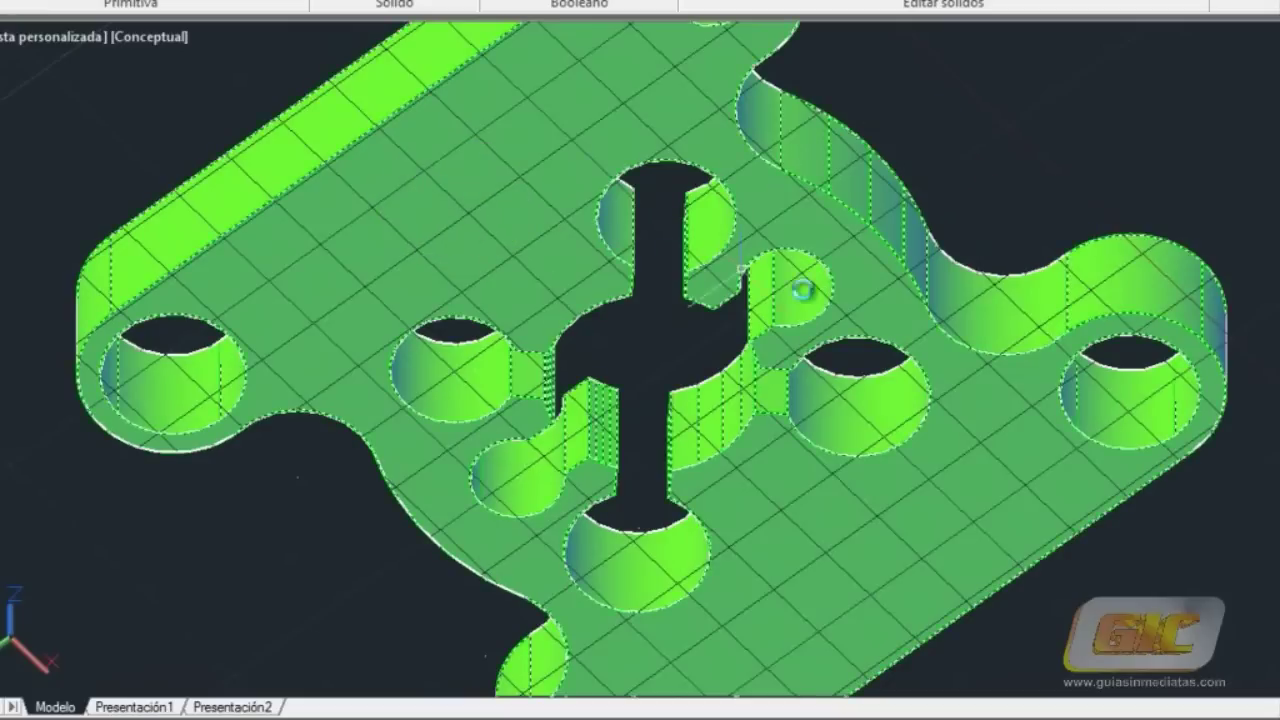
Enlarge the subtracted cylinder of the low-X, low-Y corner hole by stretching a radius grip outward.
middle_drag(1008, 195, 1006, 305)
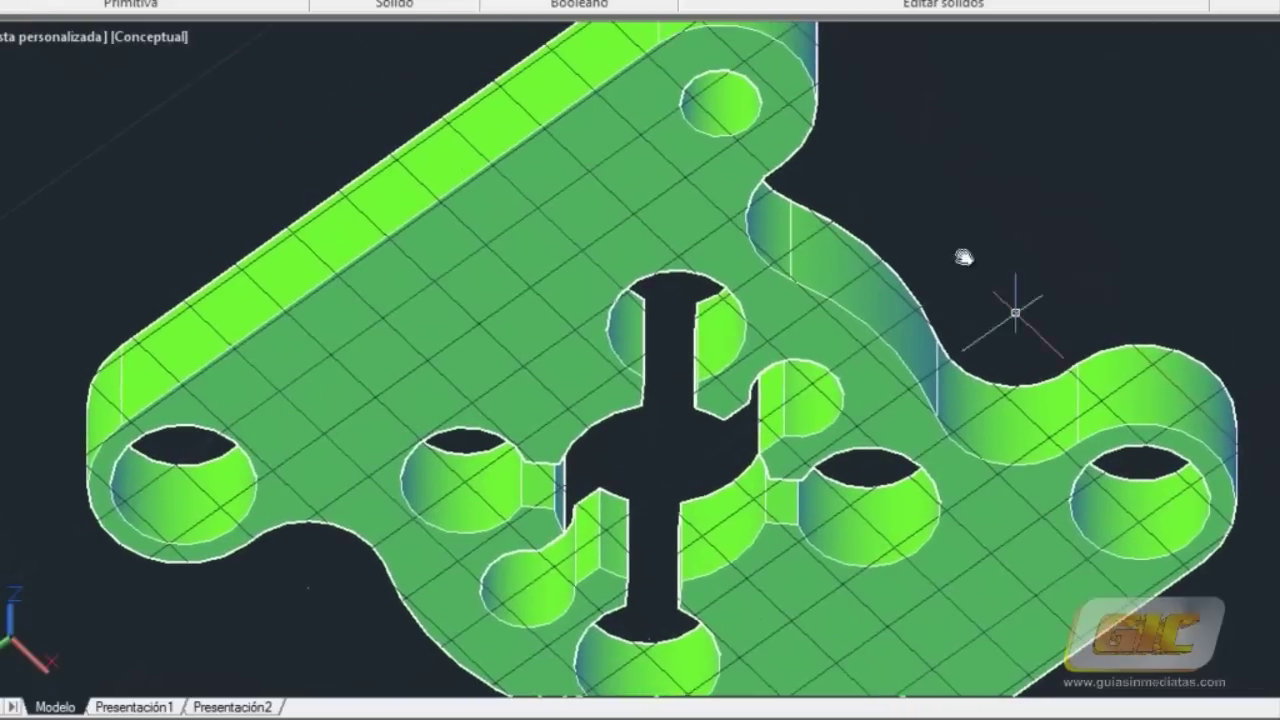
click(722, 106)
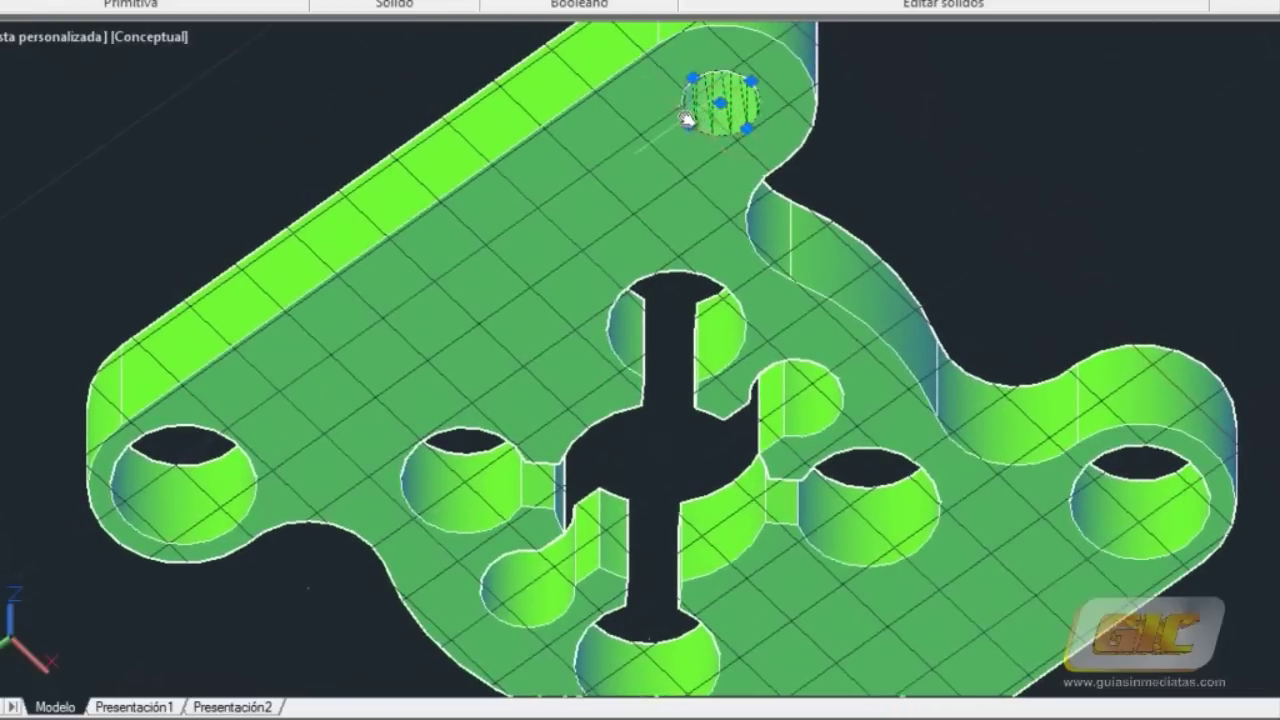
click(692, 124)
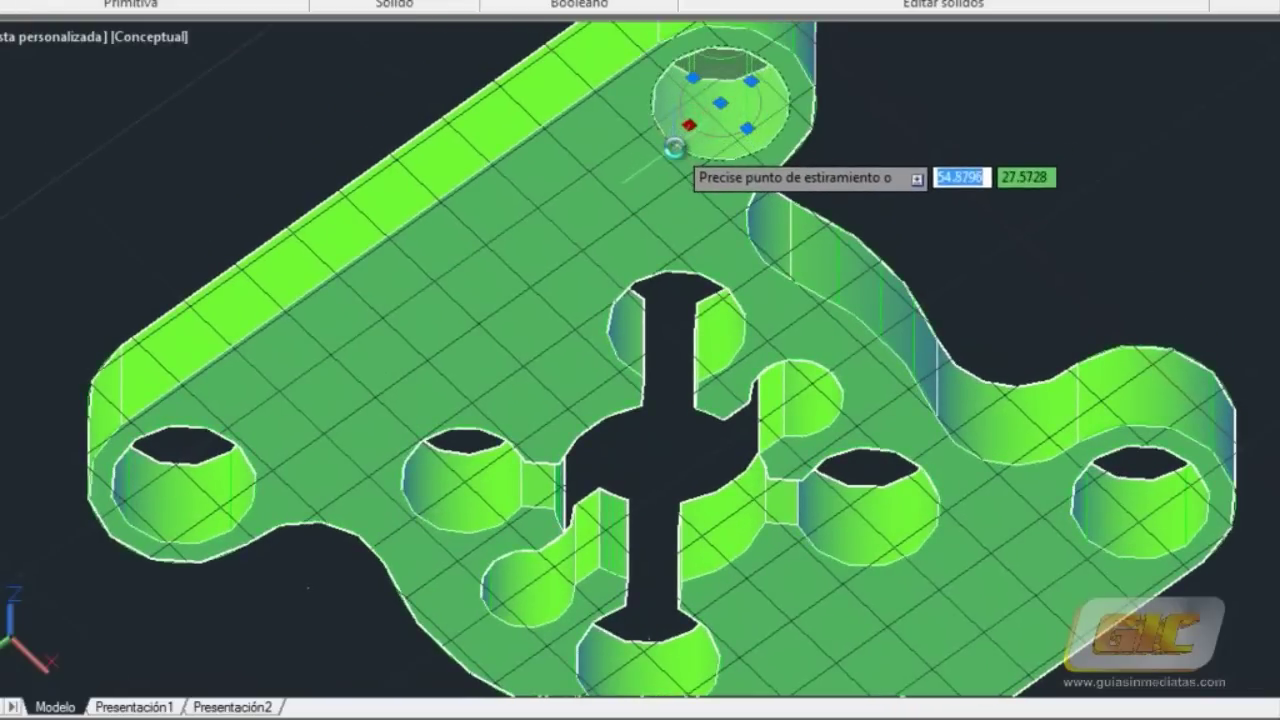
click(675, 147)
Enlarge the last small corner hole, at high X and high Y, and clear the selection to inspect the plate from above.
middle_drag(850, 498, 832, 183)
click(578, 525)
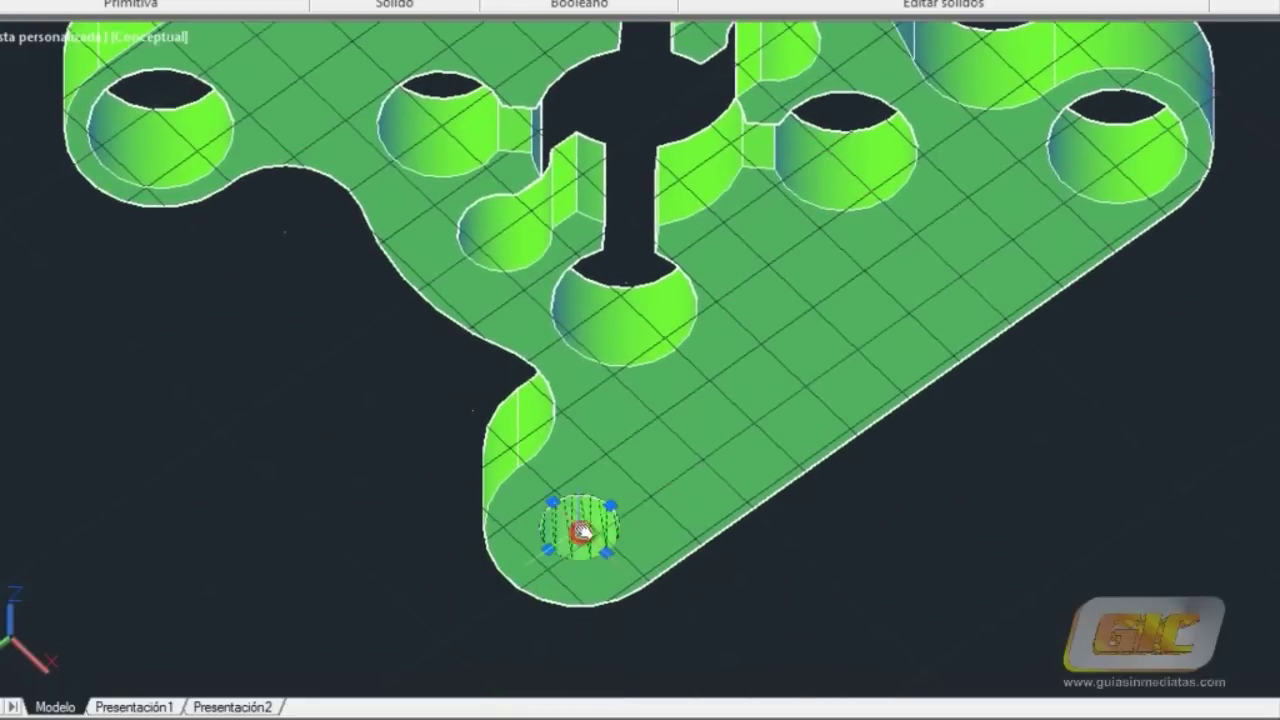
click(611, 506)
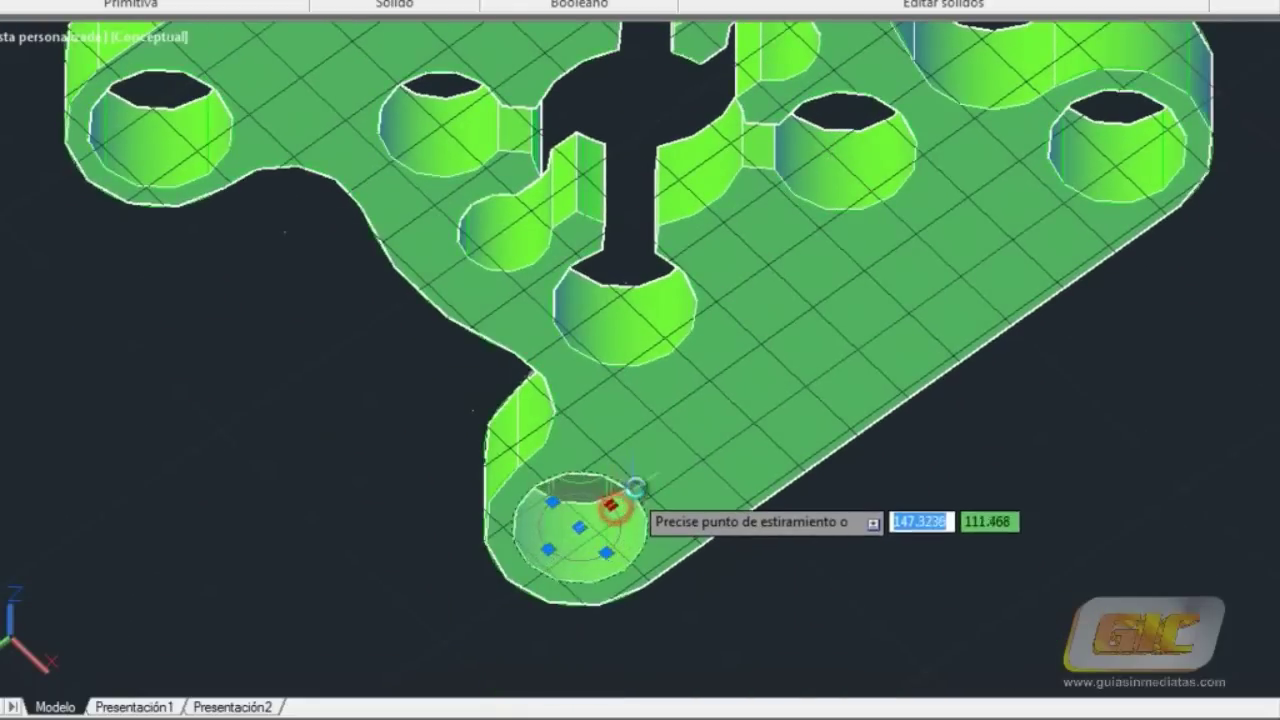
click(636, 486)
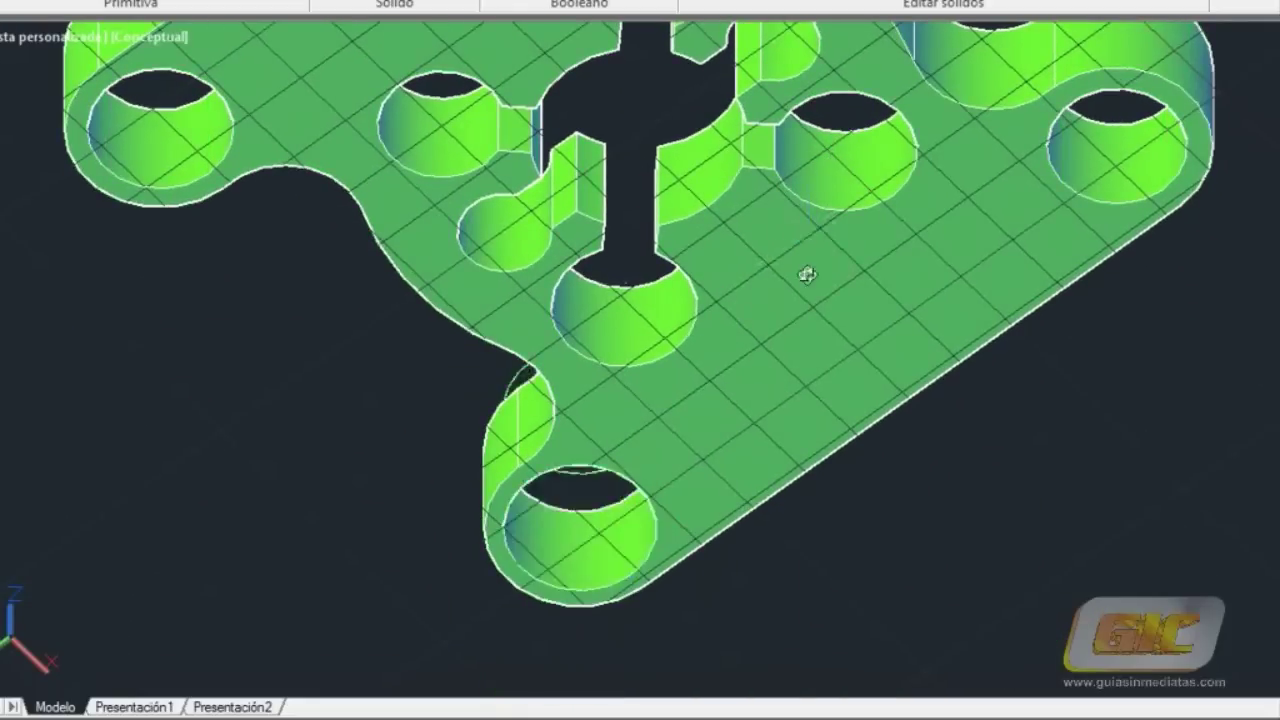
shift+middle_drag(806, 274, 783, 604)
scroll(643, 145, down, 2)
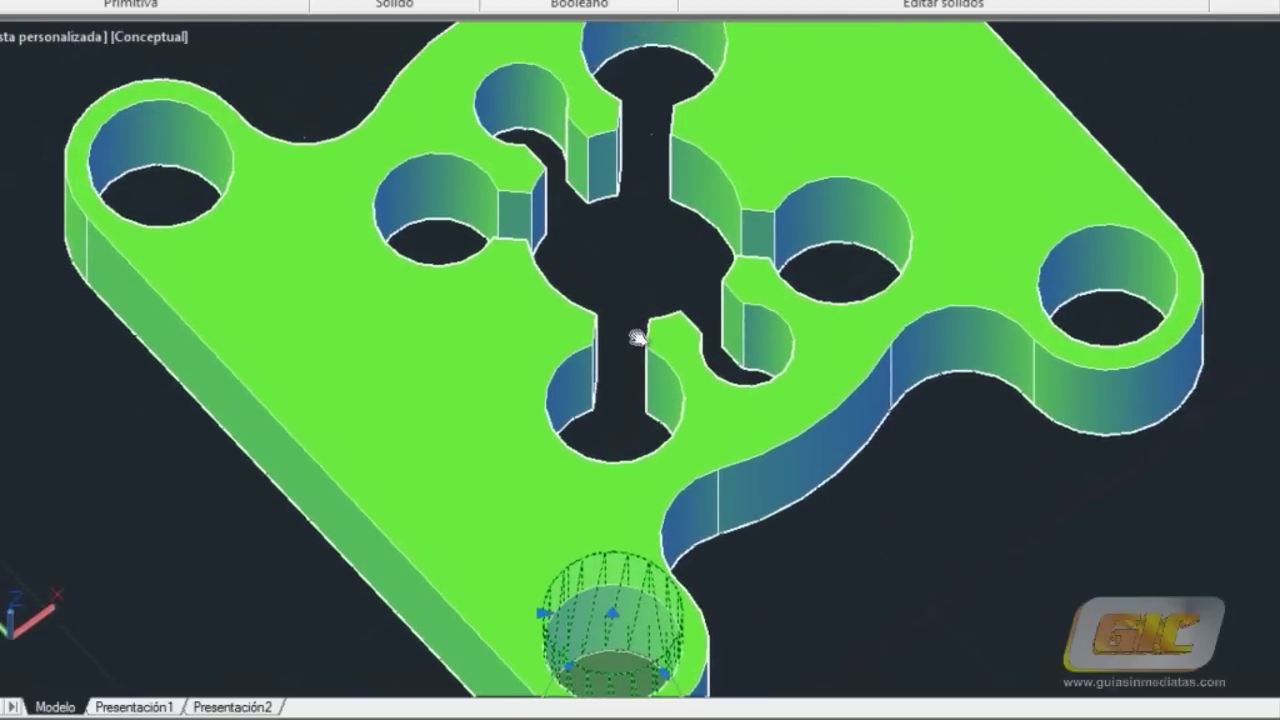
middle_drag(628, 288, 609, 337)
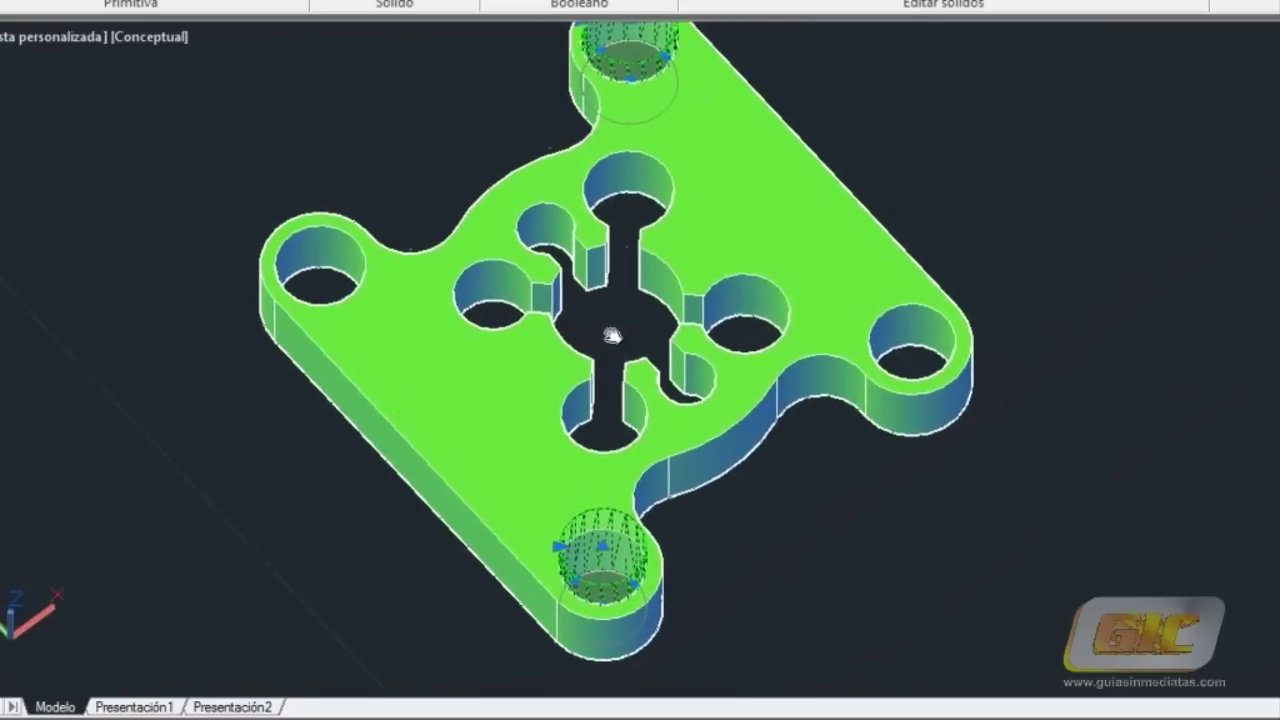
key(Escape)
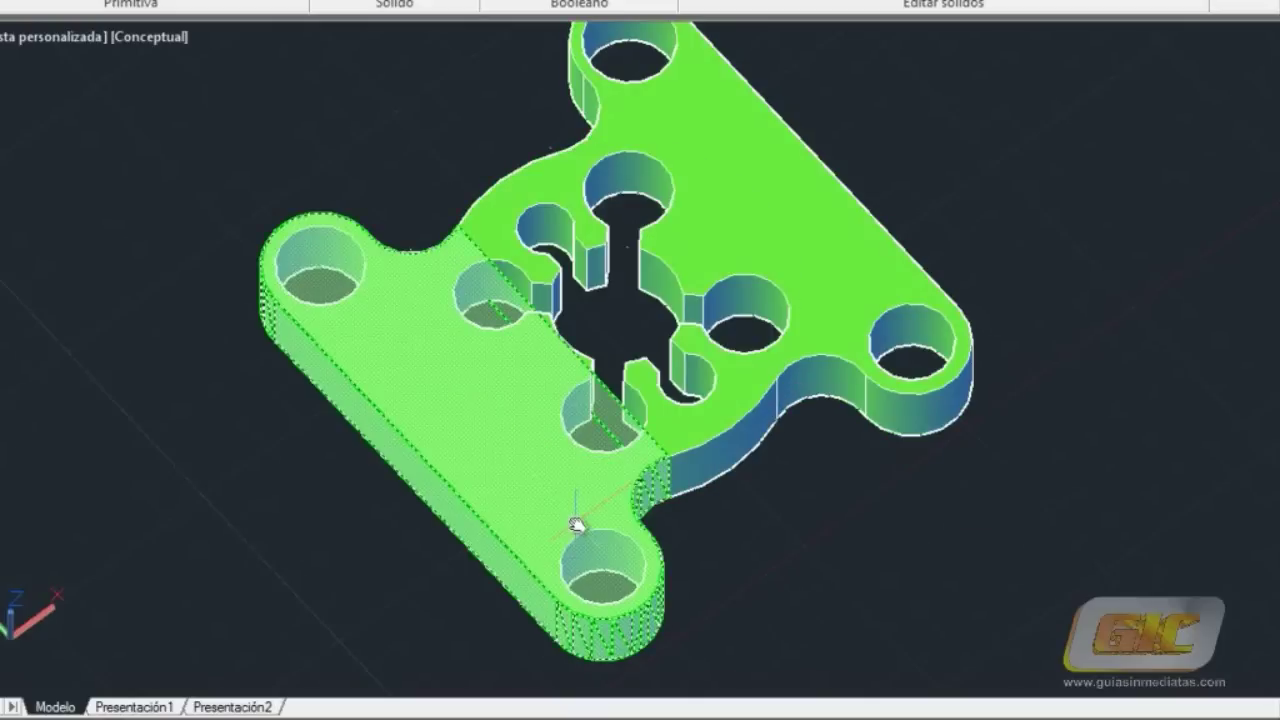
Shrink the plate's large central cylinder by stretching its outer radius grip inward, and clear the selection.
click(717, 463)
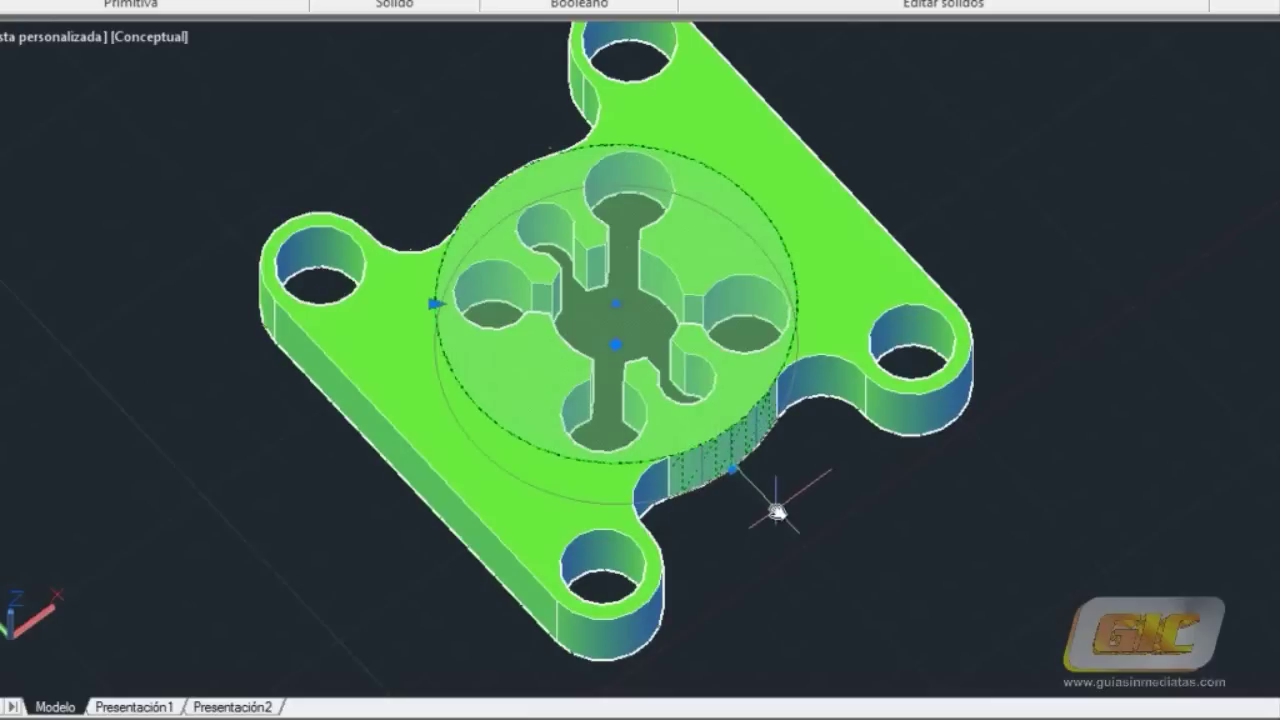
click(733, 474)
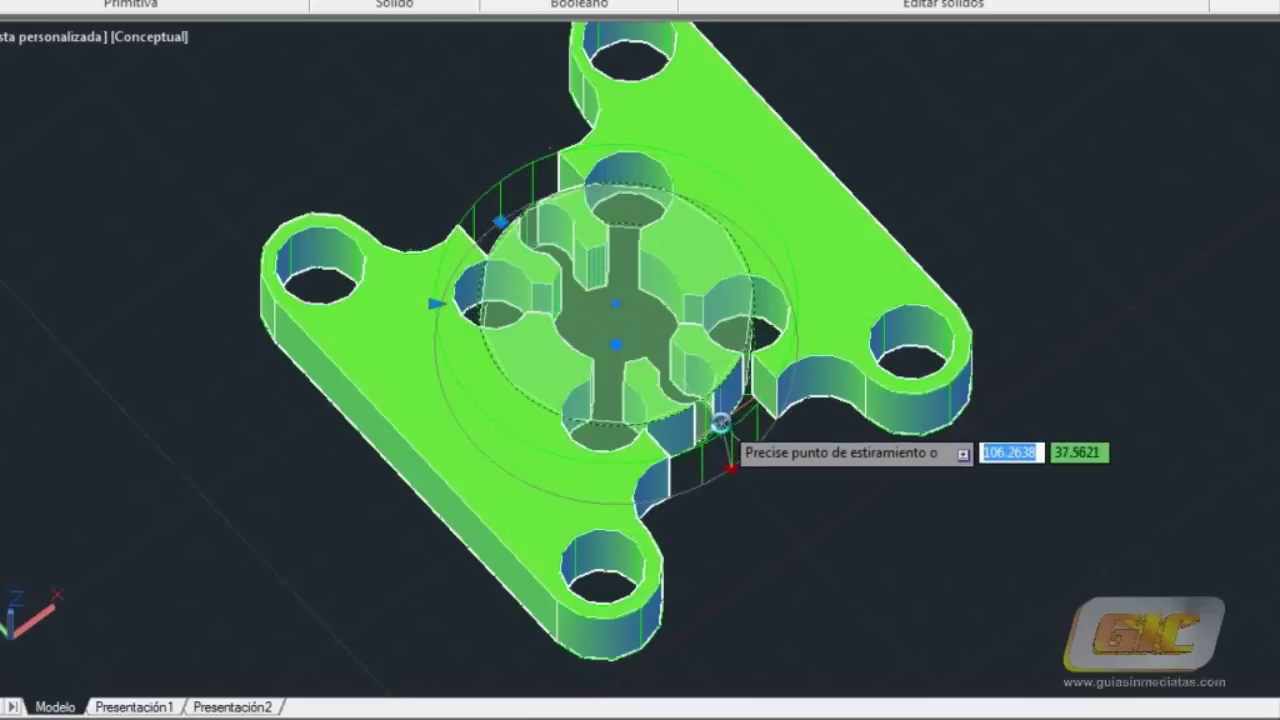
click(729, 431)
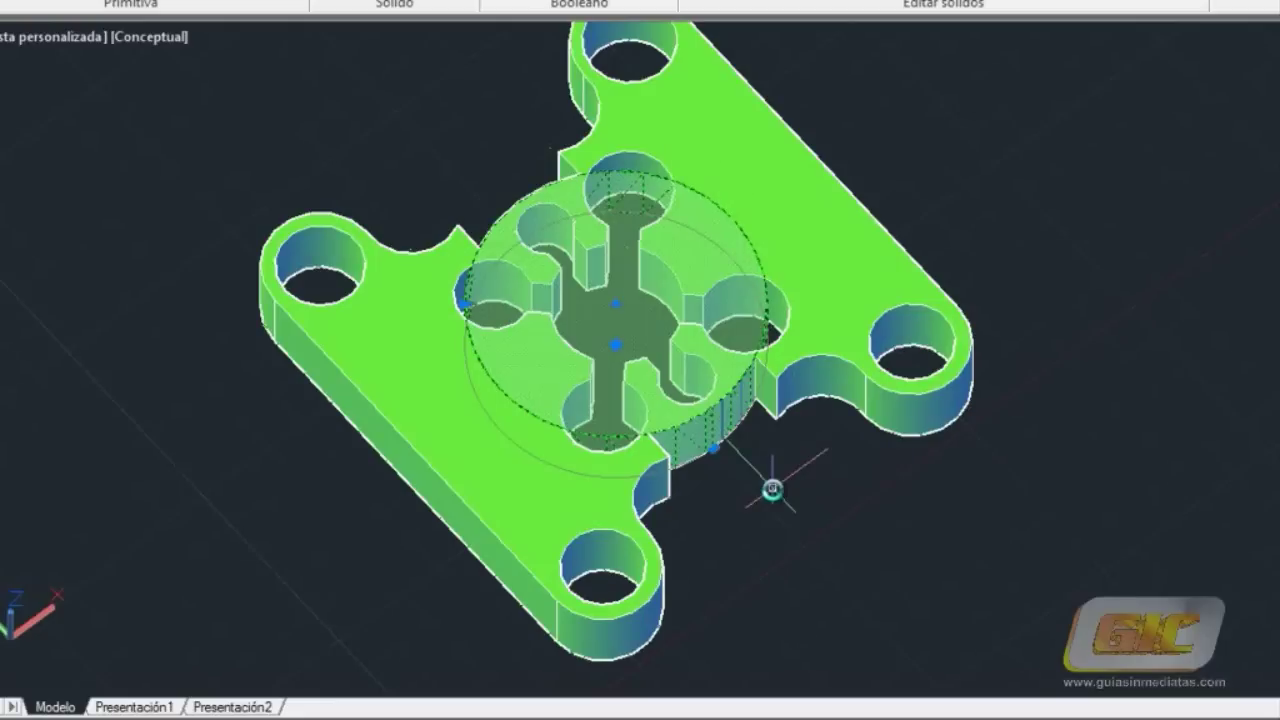
key(Escape)
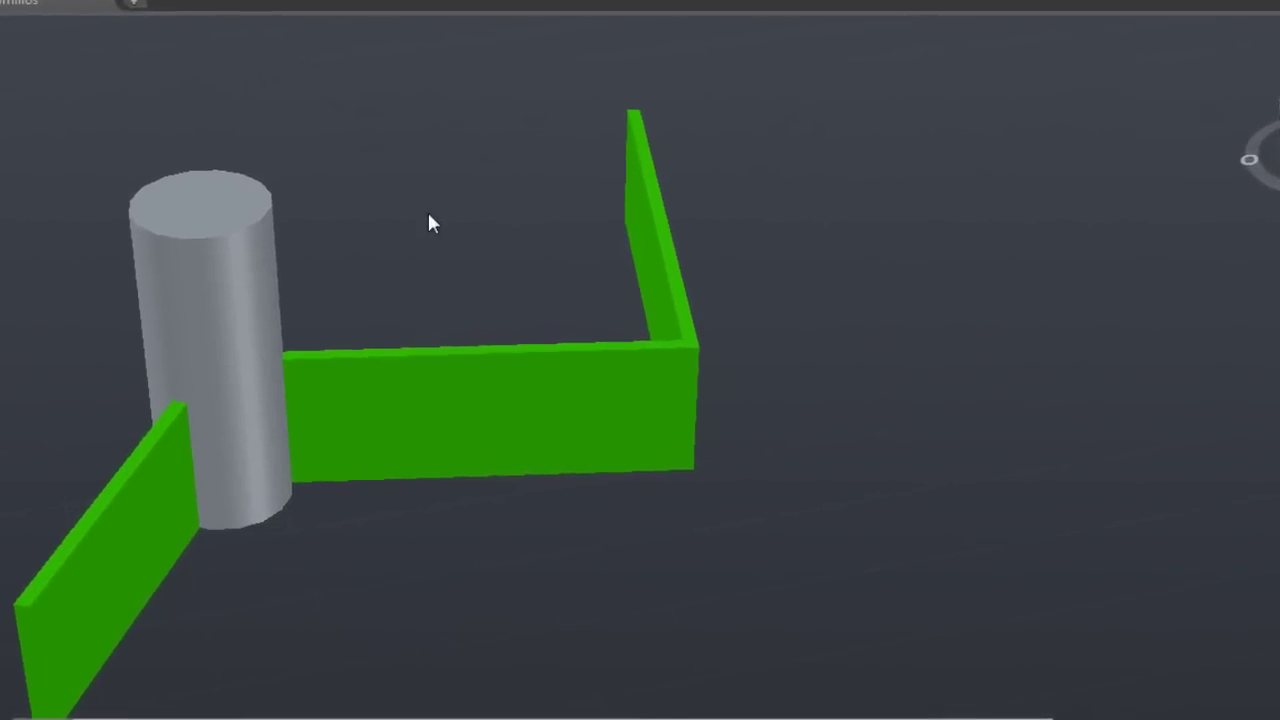
Select the green swept wall next to the gray cylinder and open its properties.
click(632, 133)
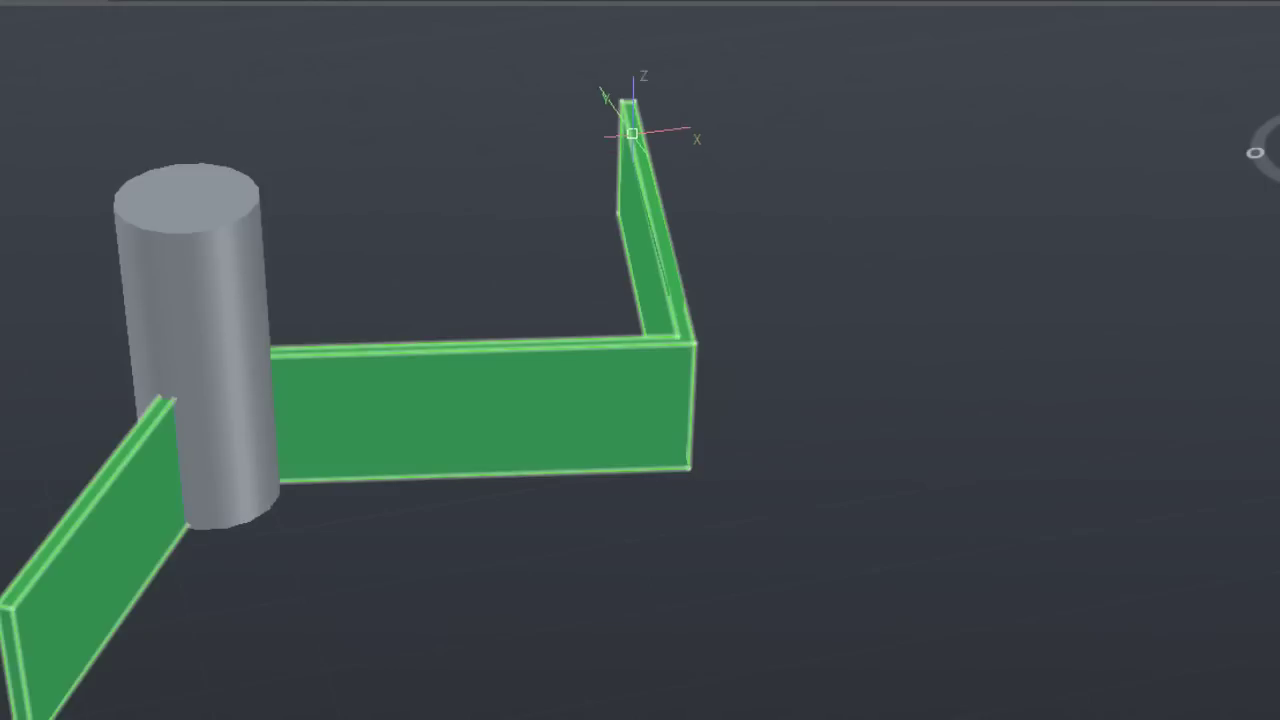
right_click(632, 125)
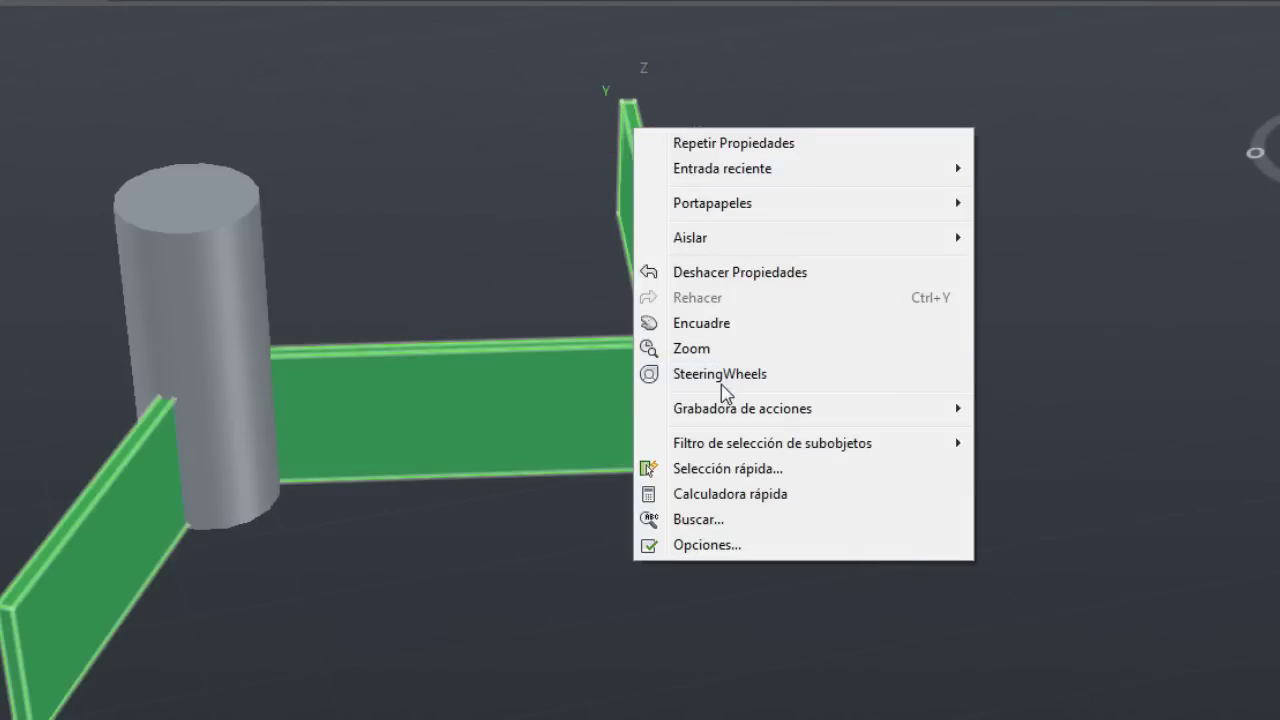
click(630, 117)
right_click(632, 120)
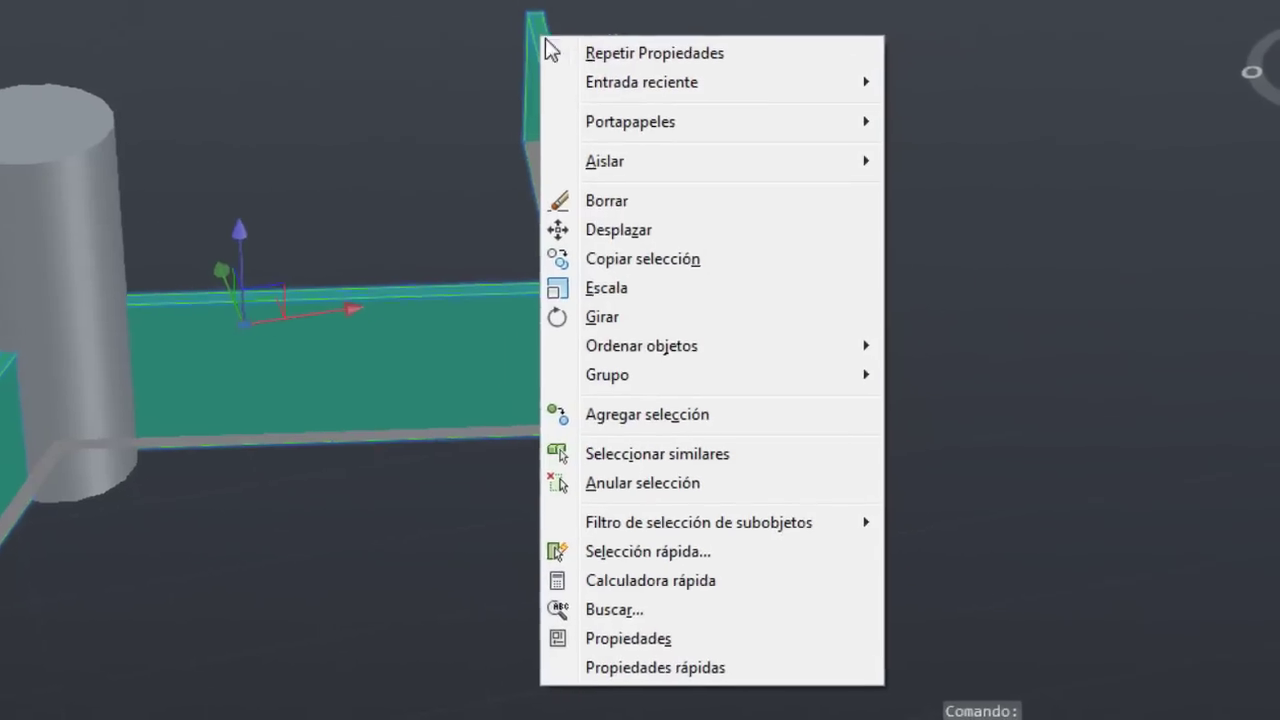
click(490, 621)
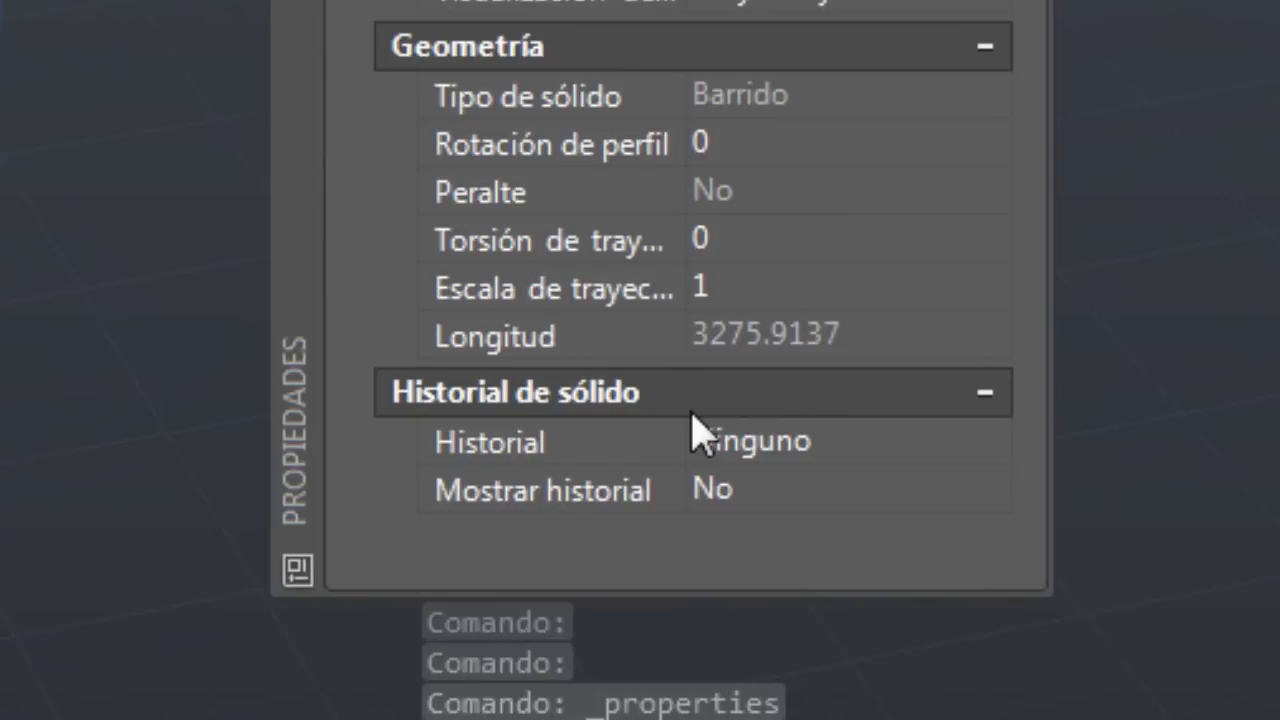
Set the green wall's Historial to Registro and its Mostrar historial to Sí.
click(853, 454)
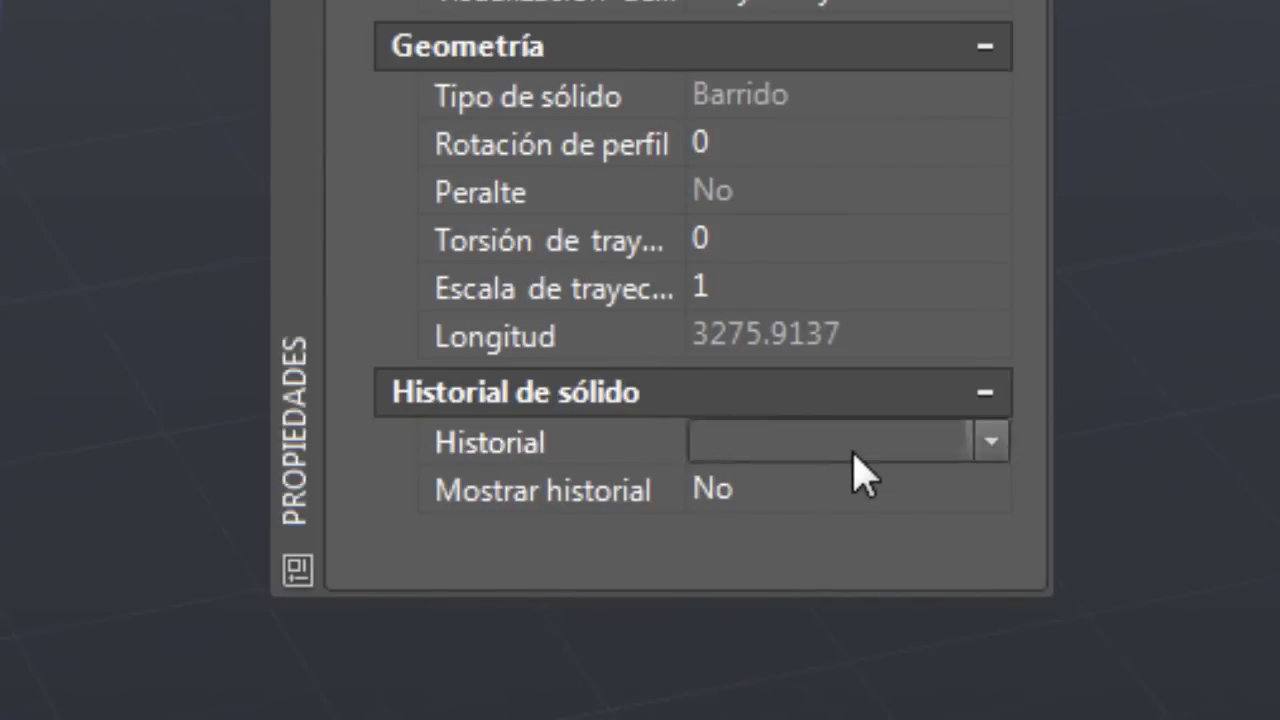
click(992, 443)
click(924, 490)
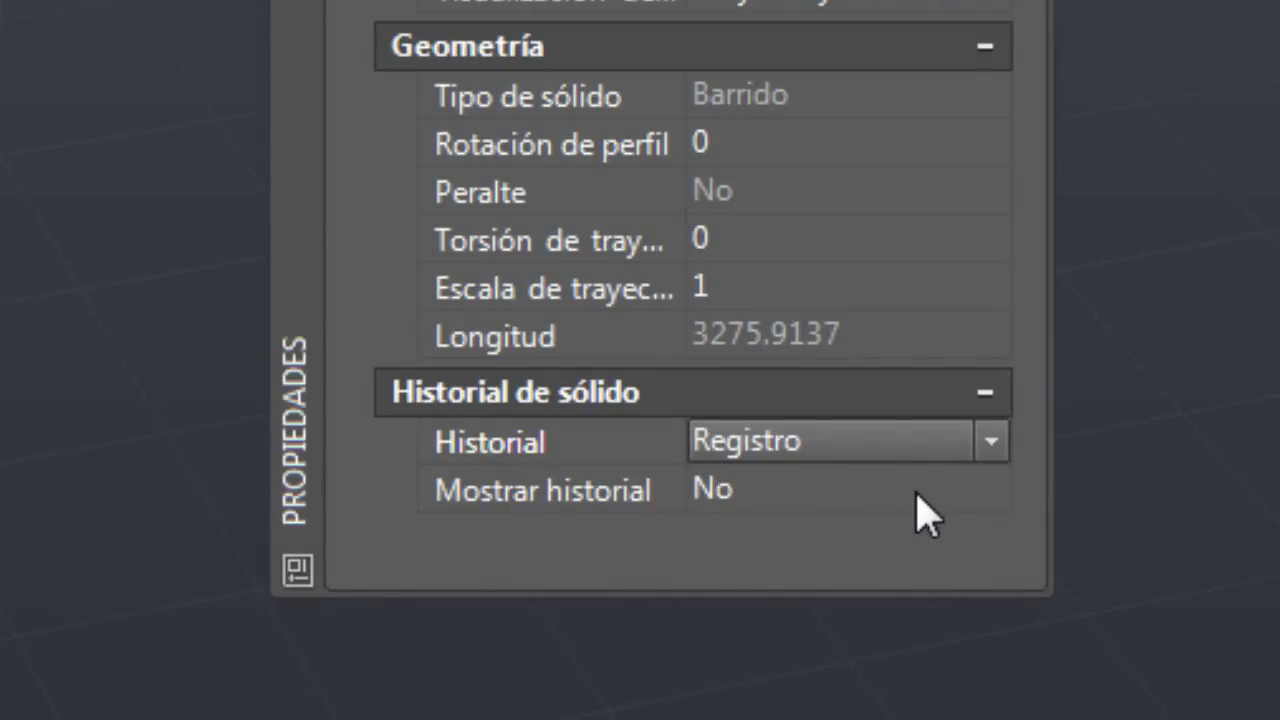
click(954, 497)
click(990, 491)
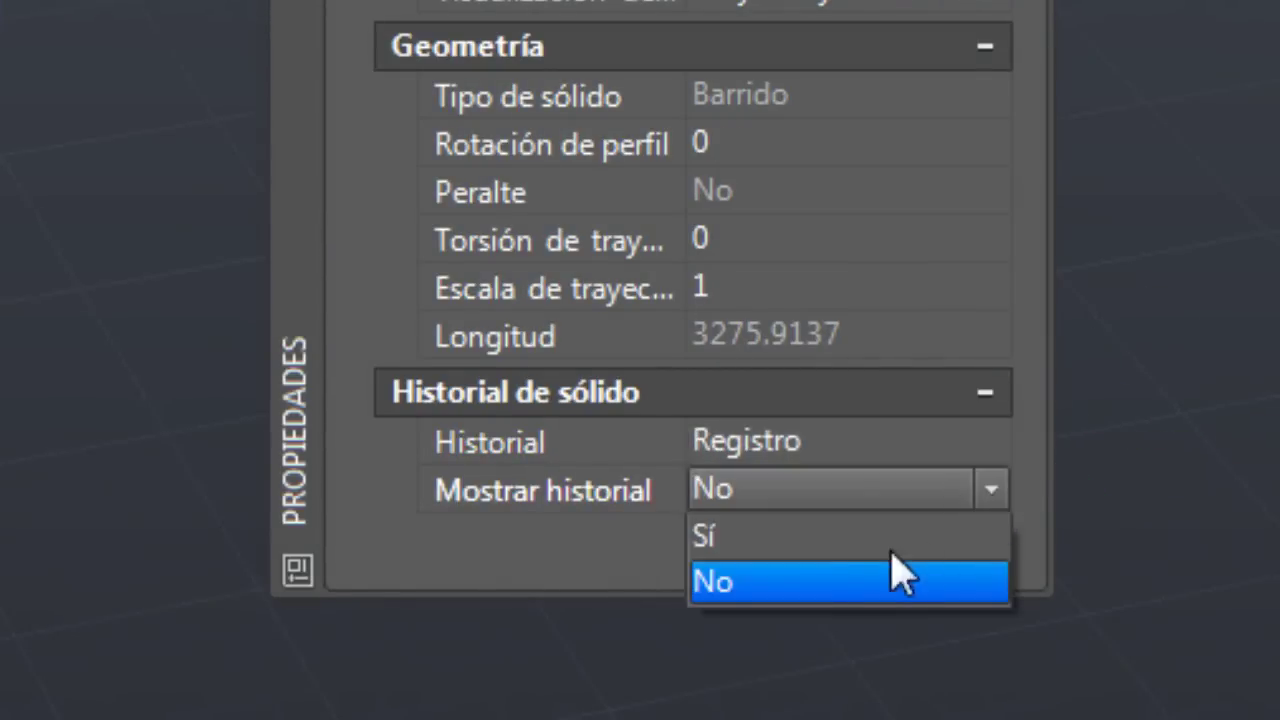
click(800, 536)
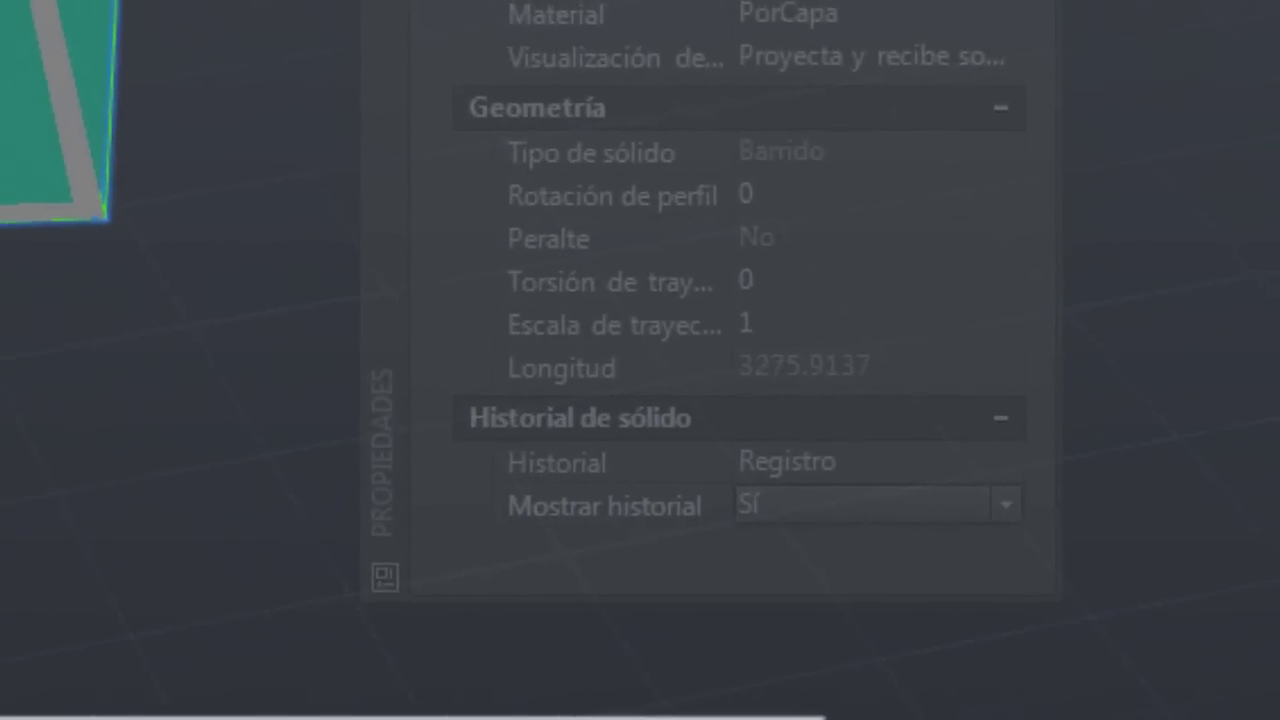
Clear the selection, select only the gray cylinder and set its Historial to Registro.
click(8, 215)
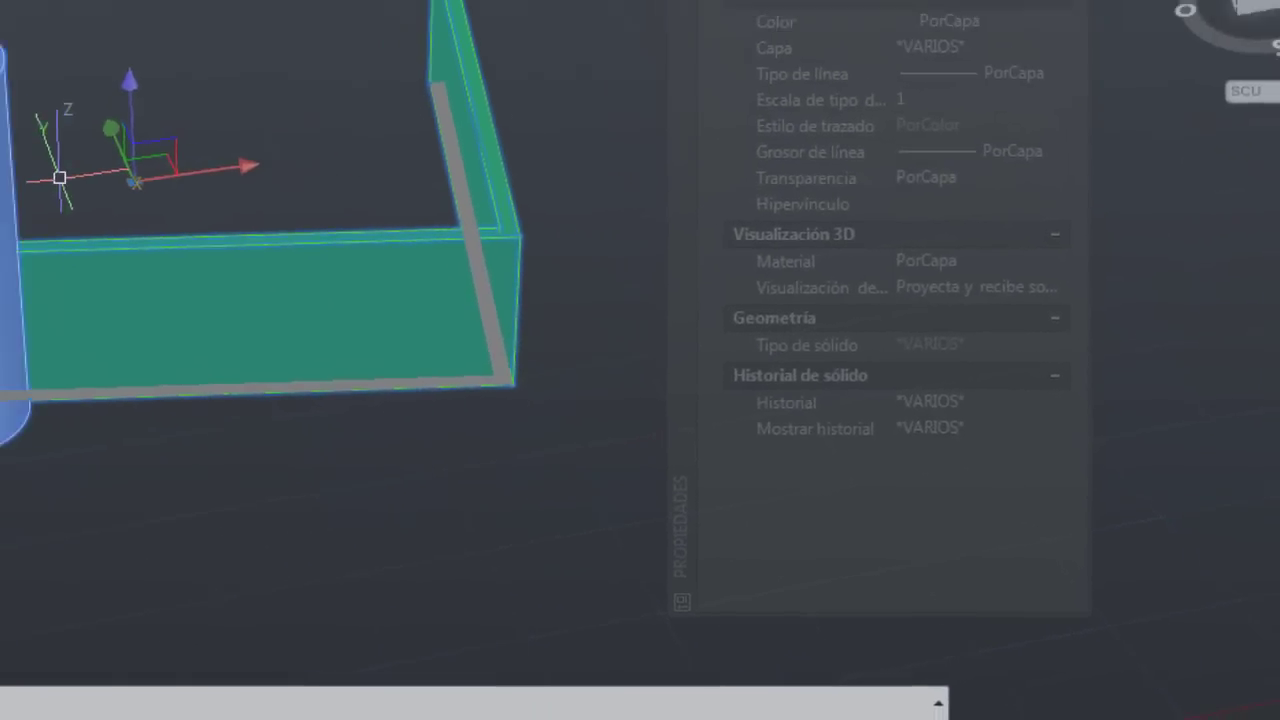
key(Escape)
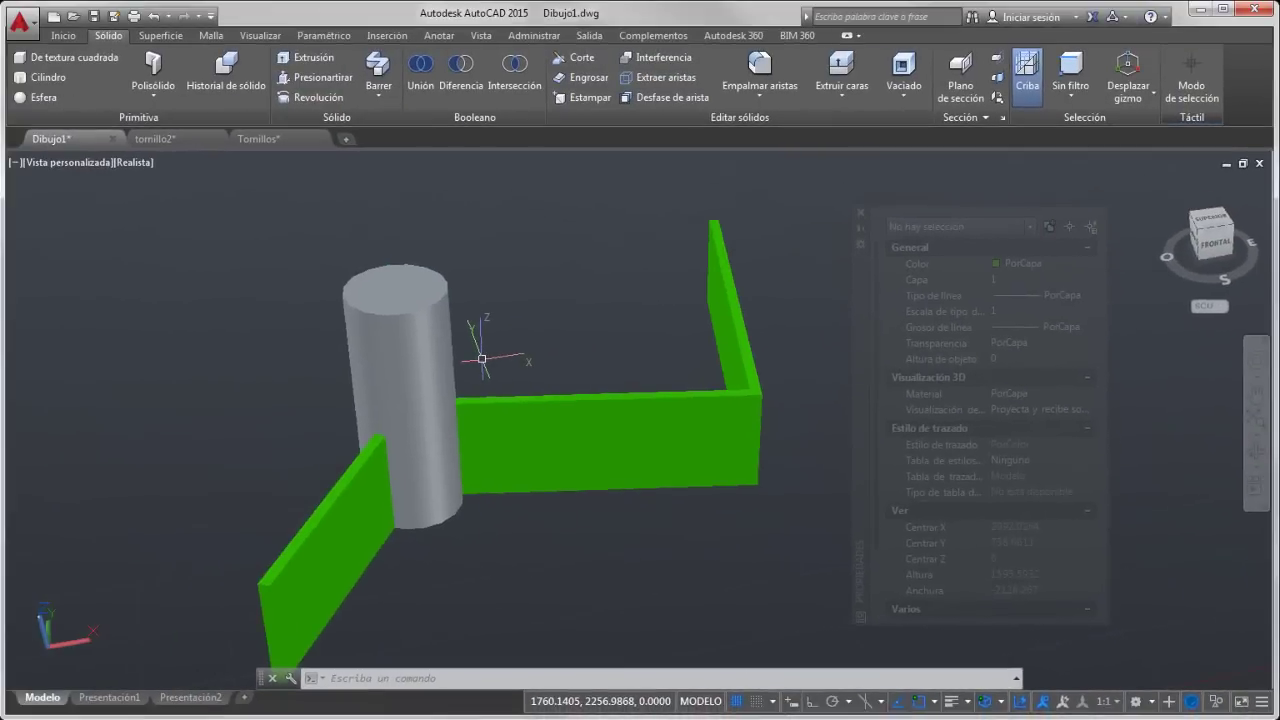
click(395, 350)
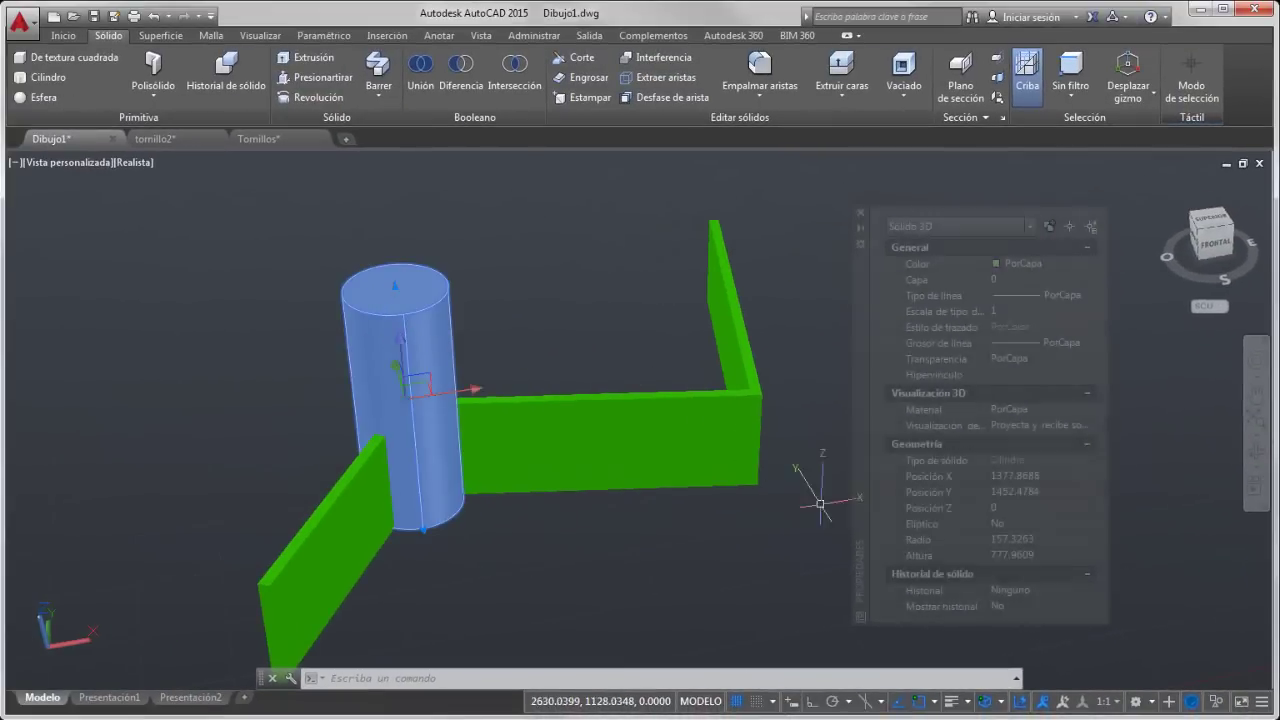
click(1038, 592)
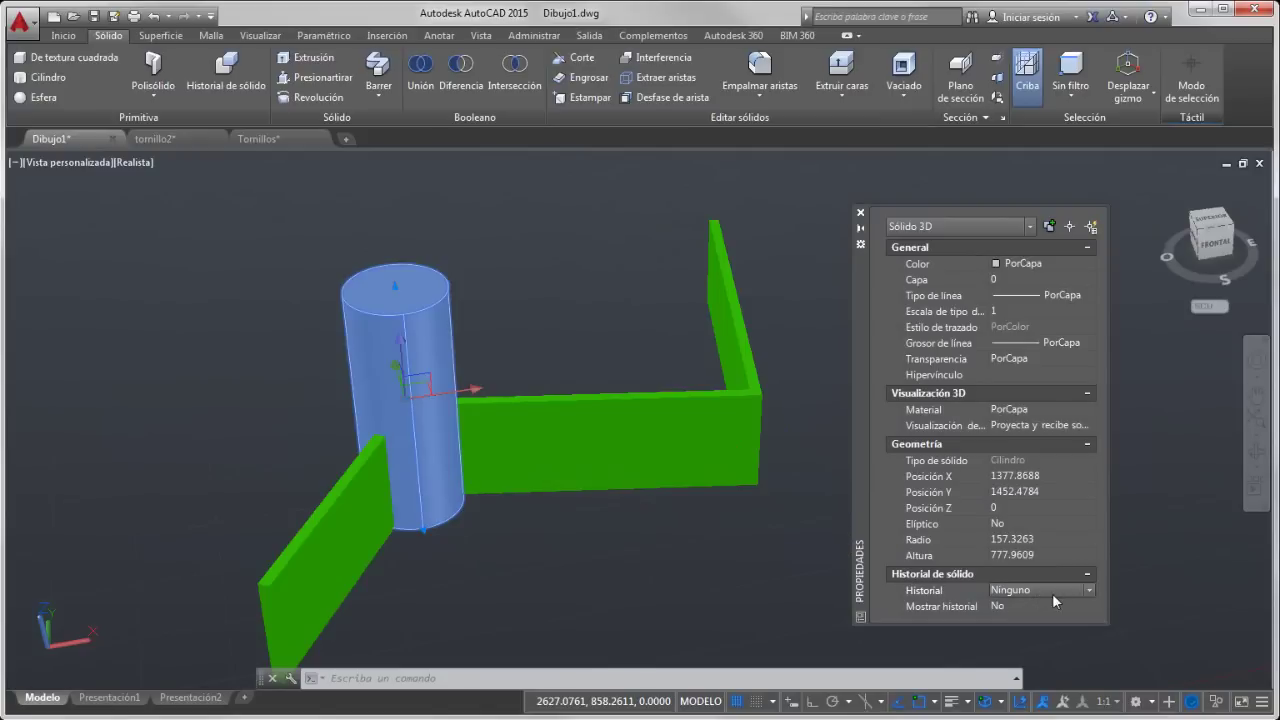
click(1089, 592)
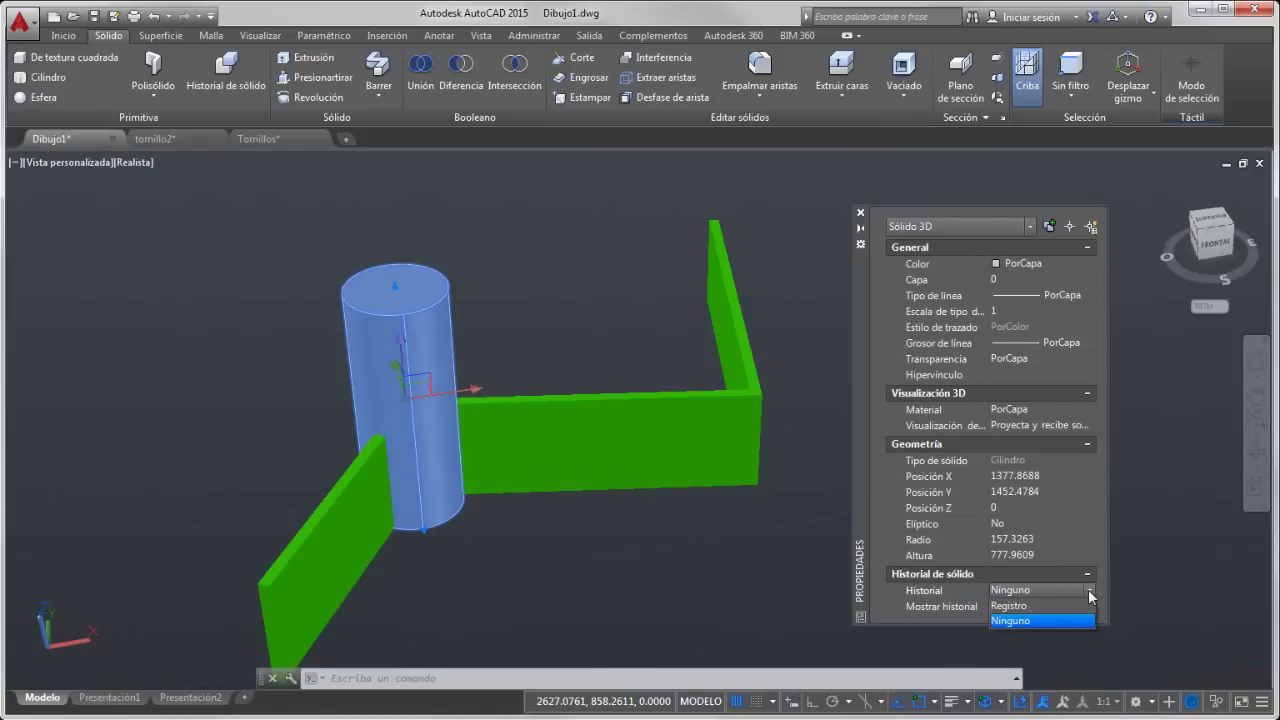
click(1040, 607)
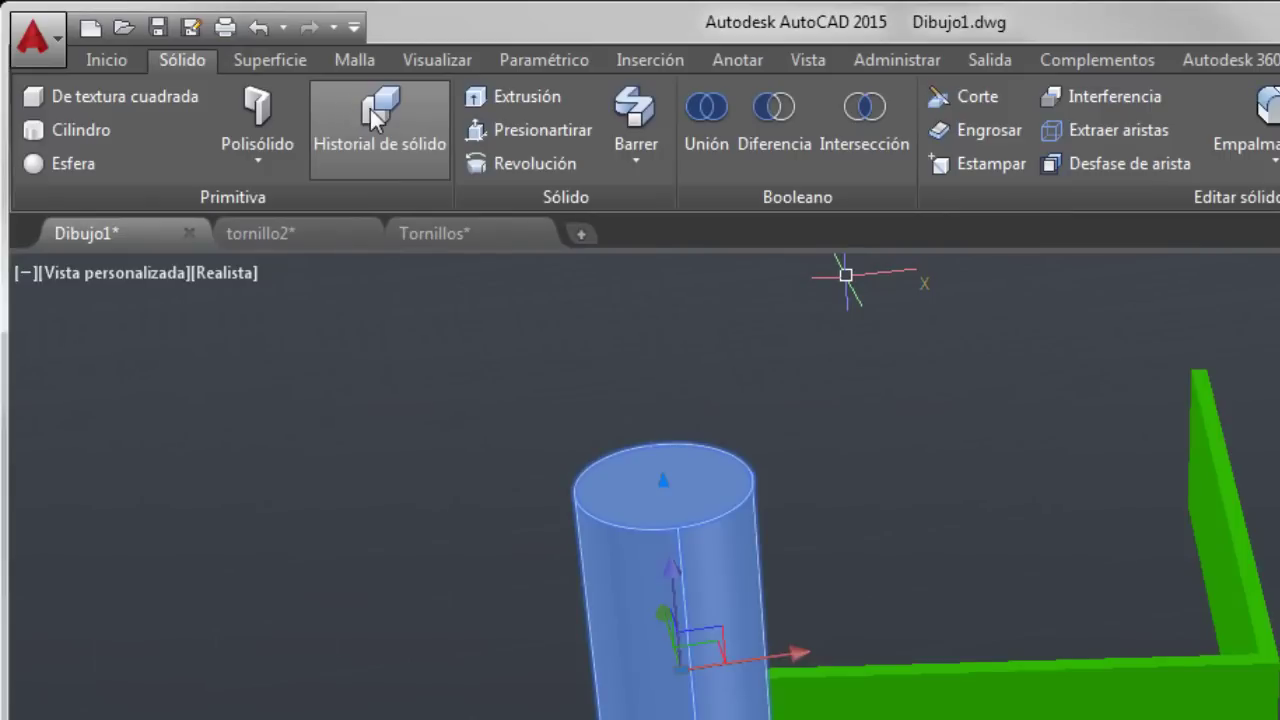
Turn on solid history recording and unite the green wall with the cylinder into one solid.
click(353, 110)
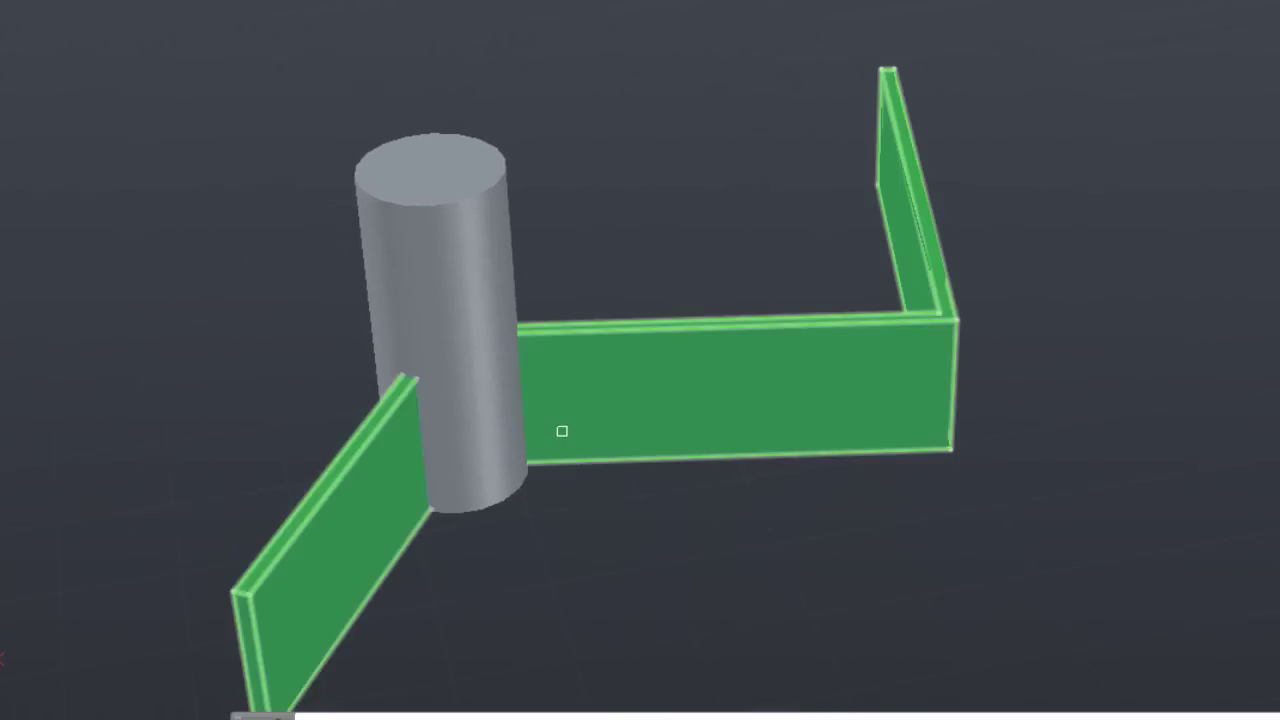
click(572, 443)
click(483, 351)
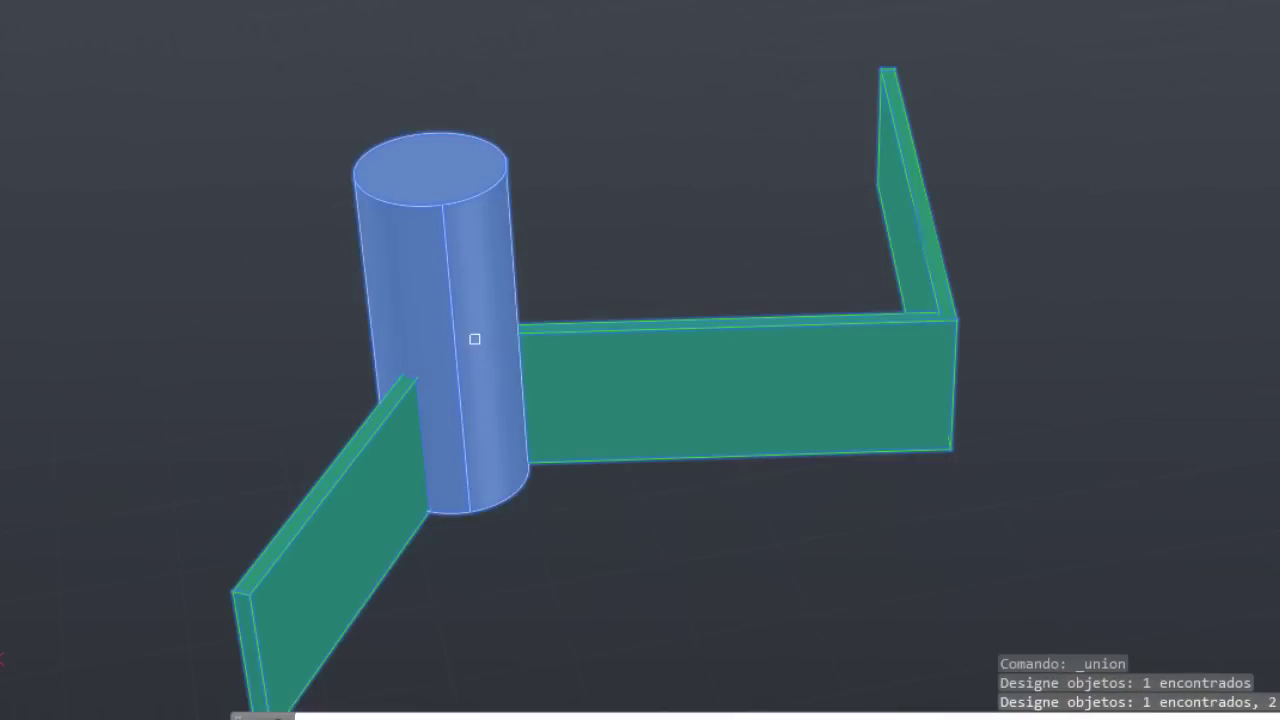
key(Return)
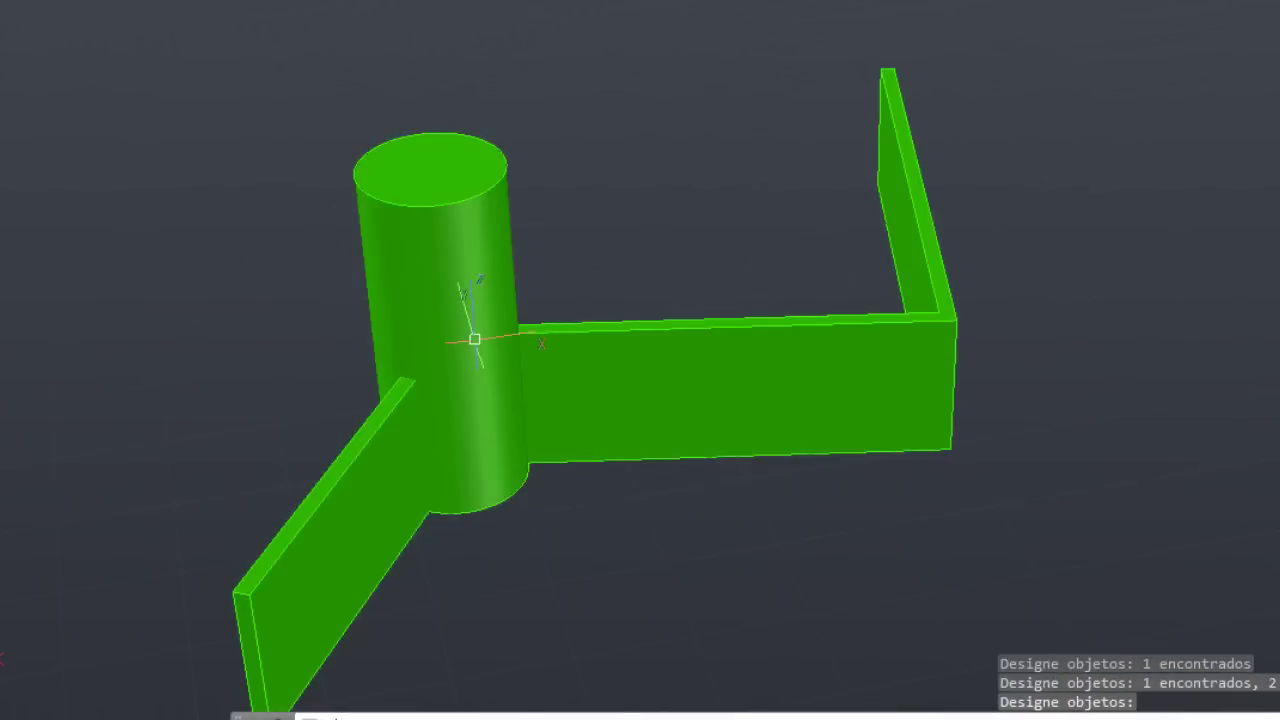
Move the united wall and cylinder a short distance as one object by its single grip, and clear the selection.
click(625, 336)
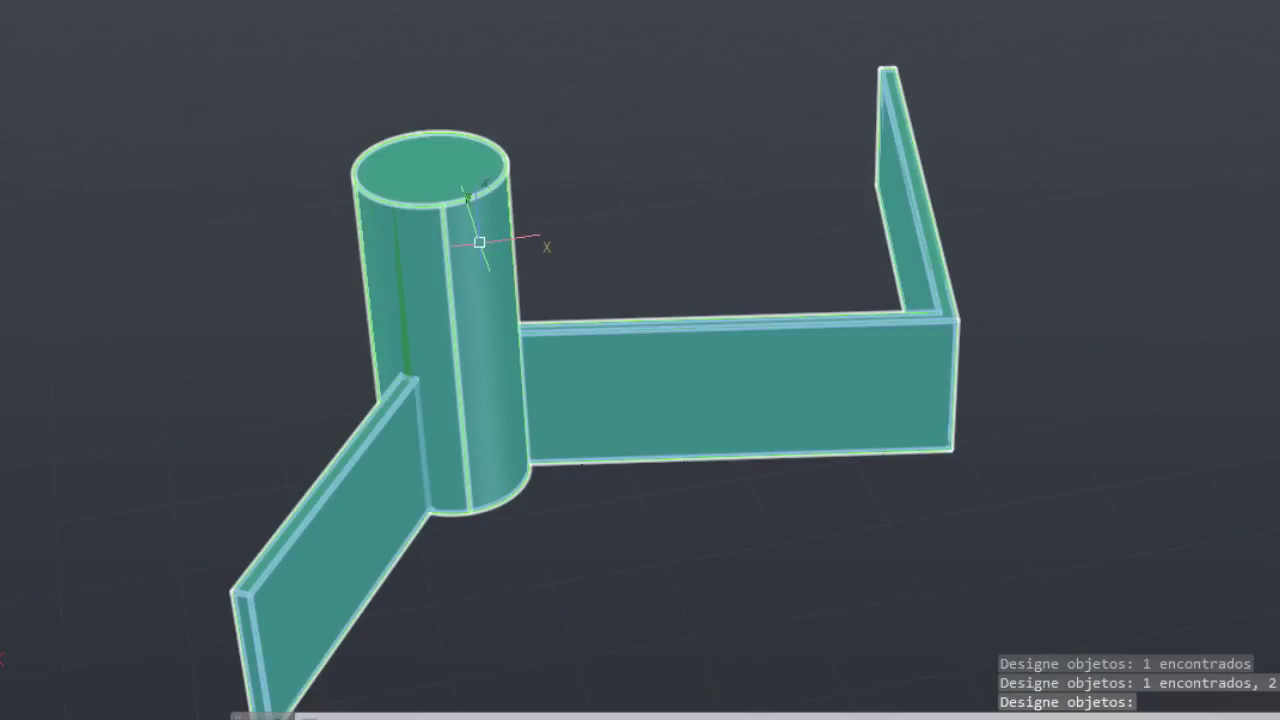
key(Return)
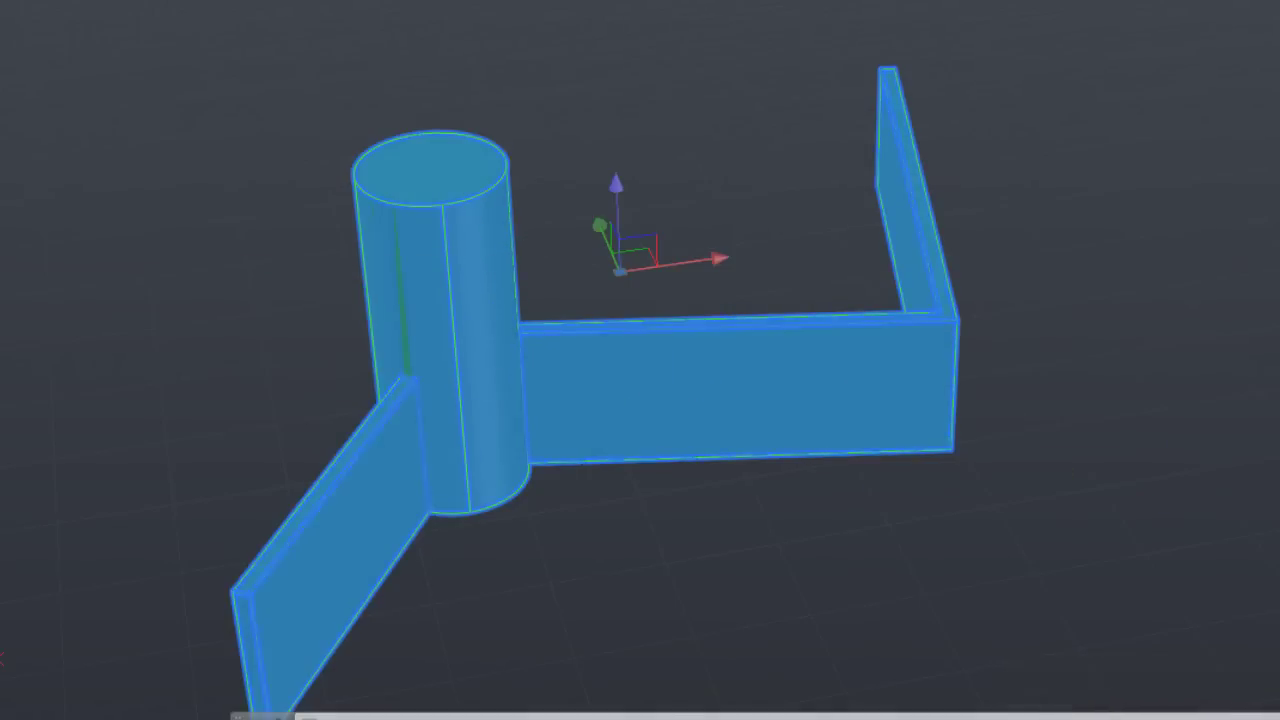
key(Escape)
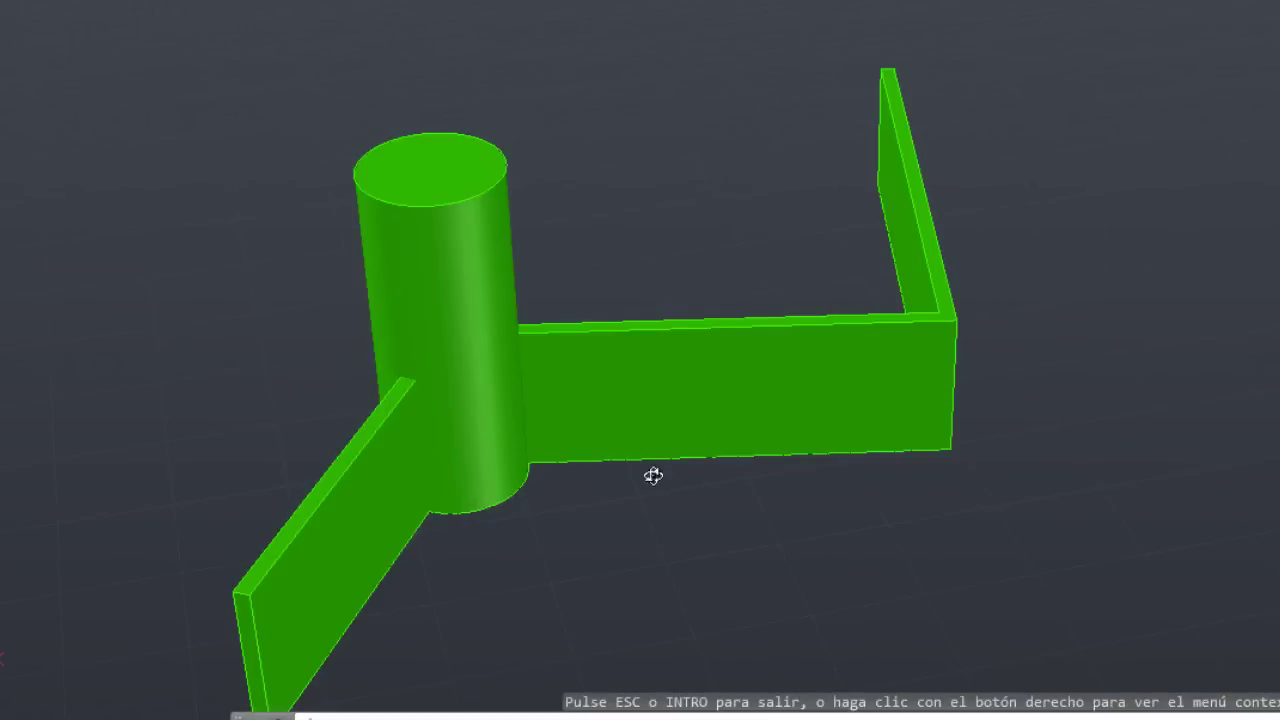
drag(363, 429, 678, 461)
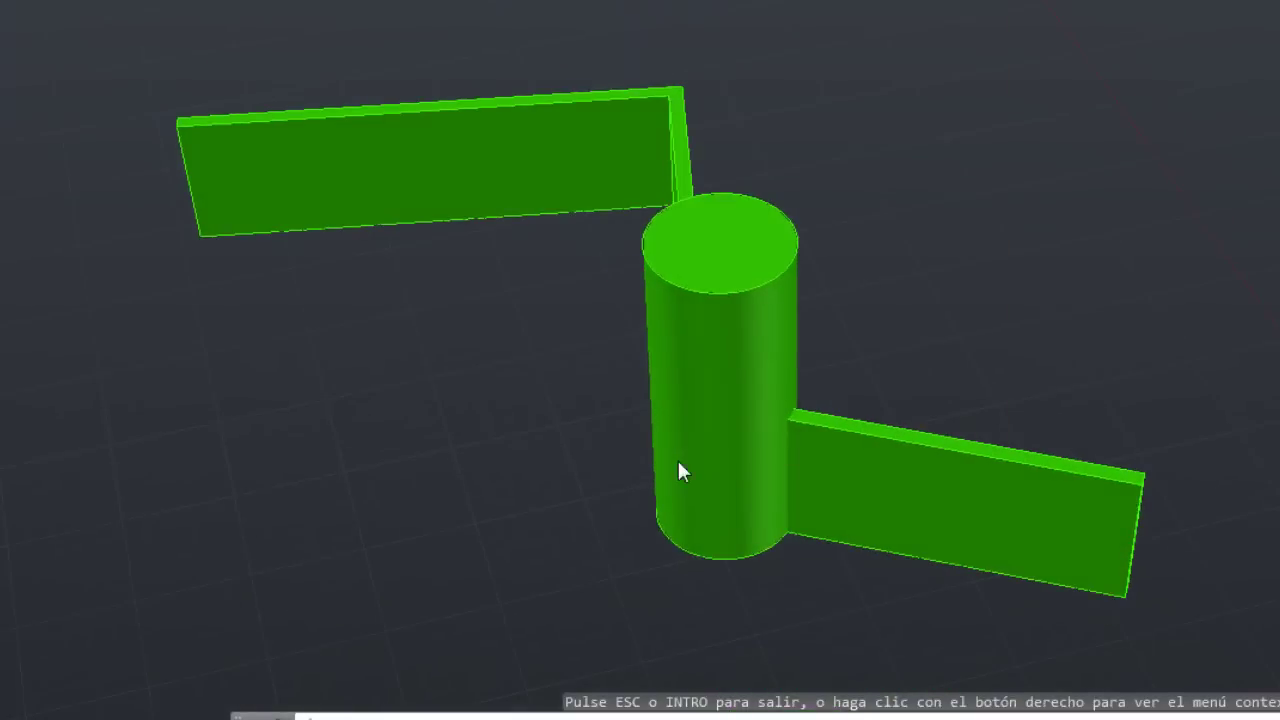
right_click(494, 295)
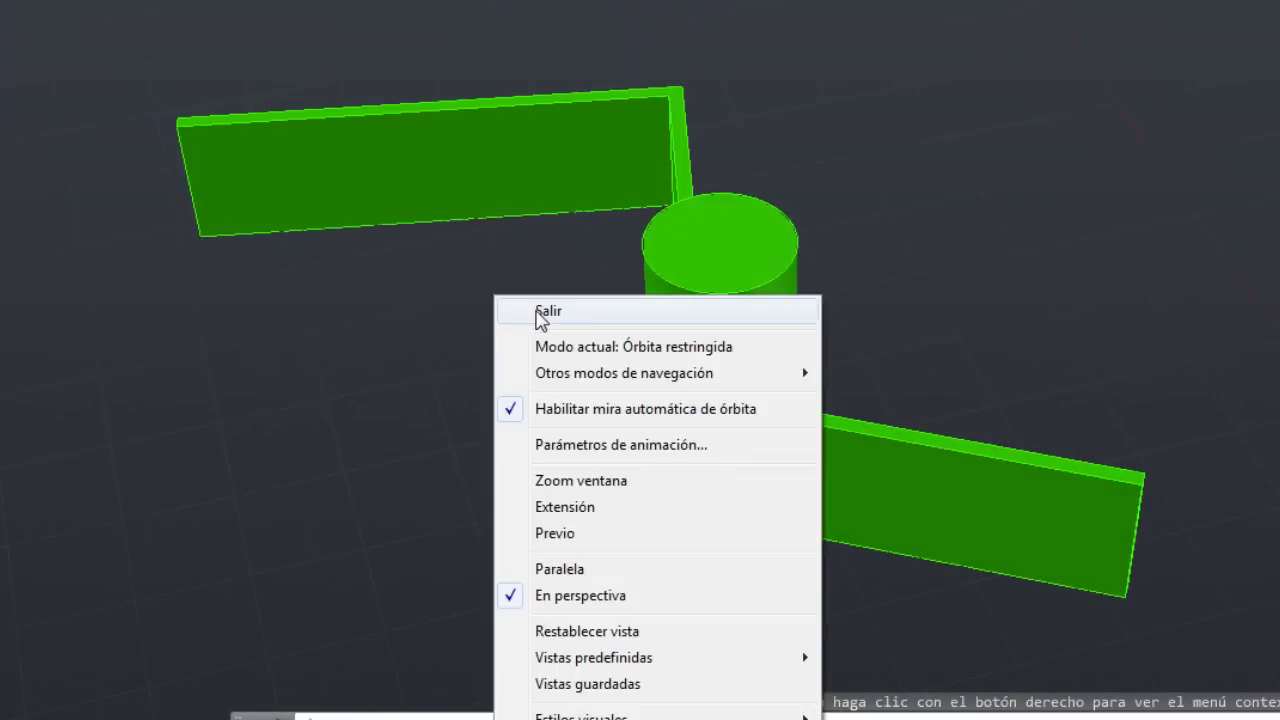
click(540, 320)
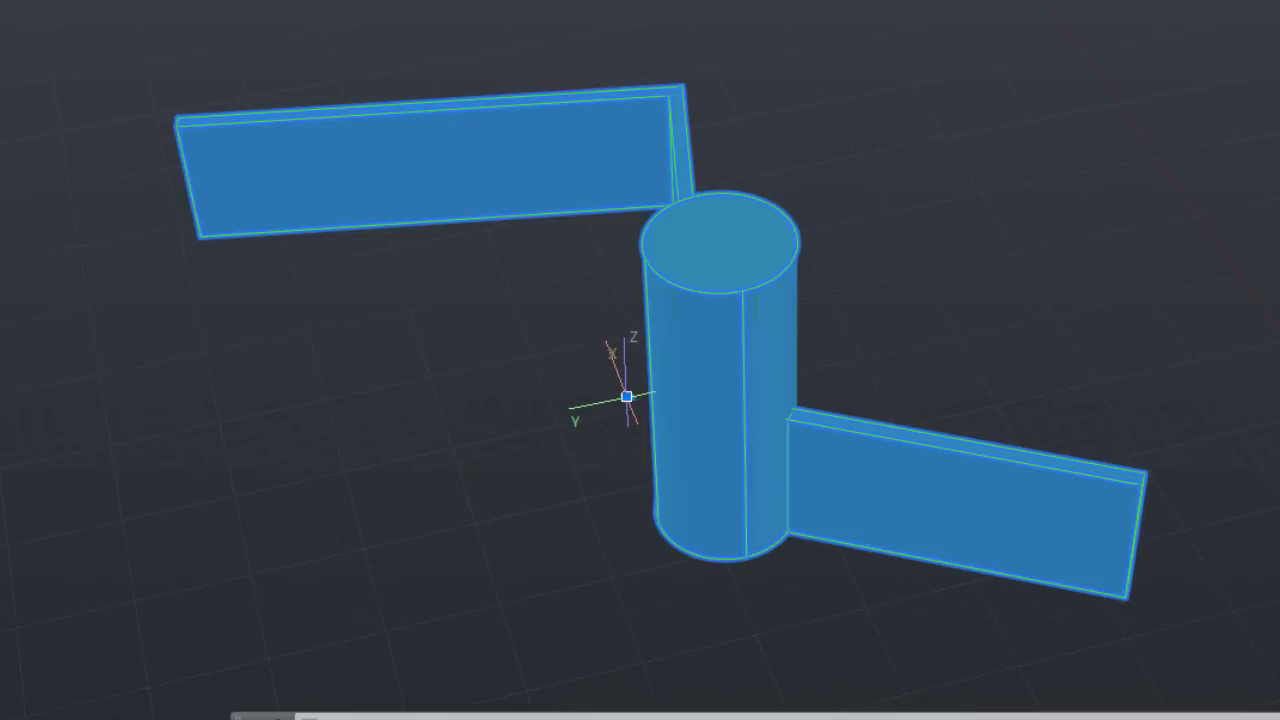
click(626, 396)
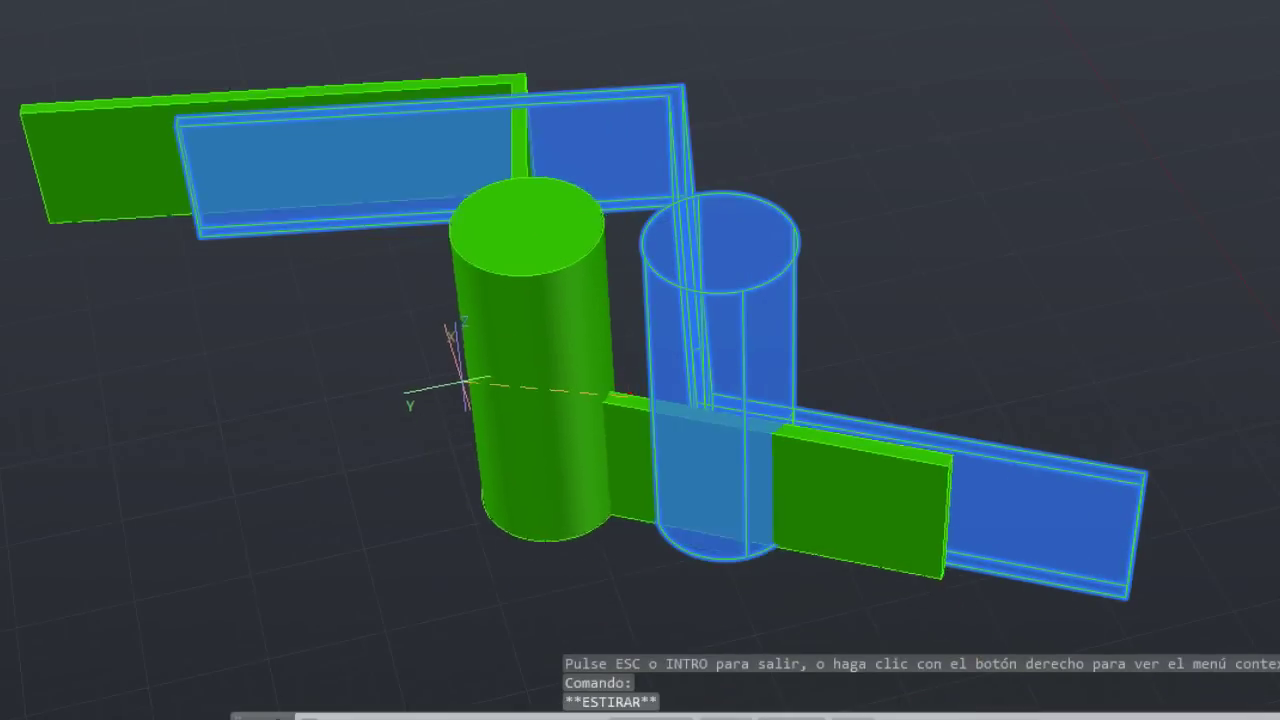
click(541, 412)
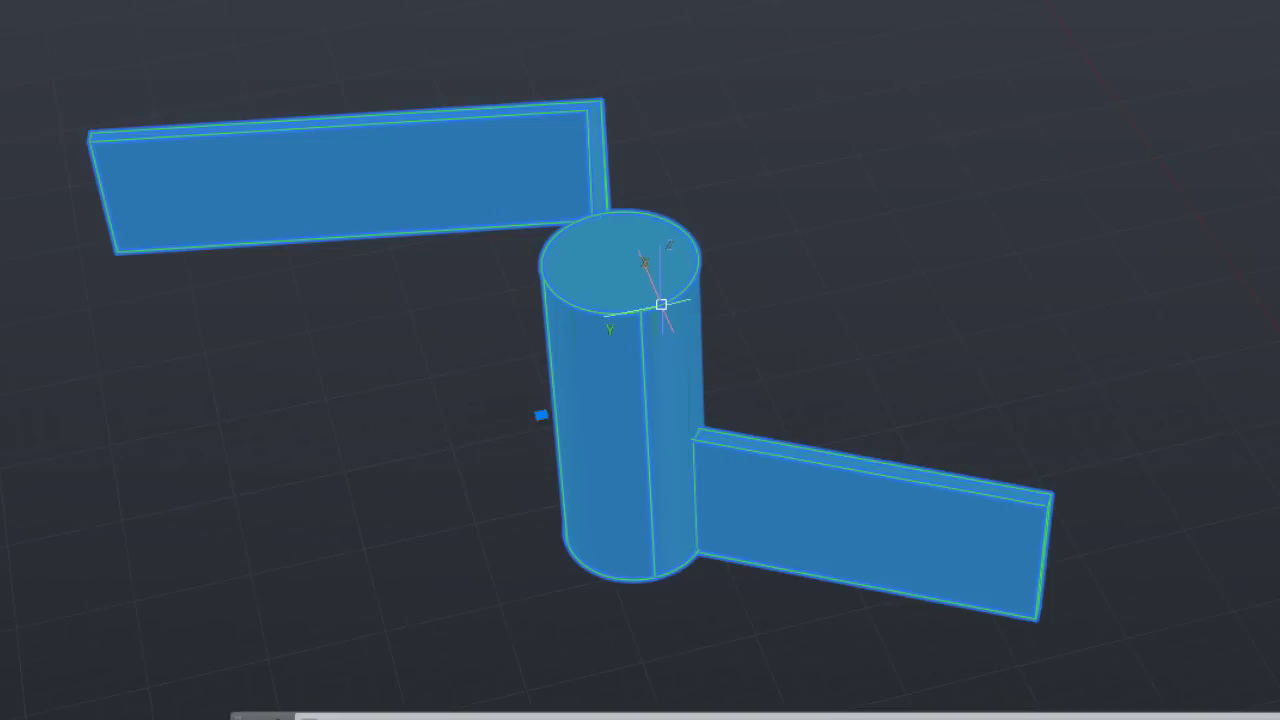
key(Escape)
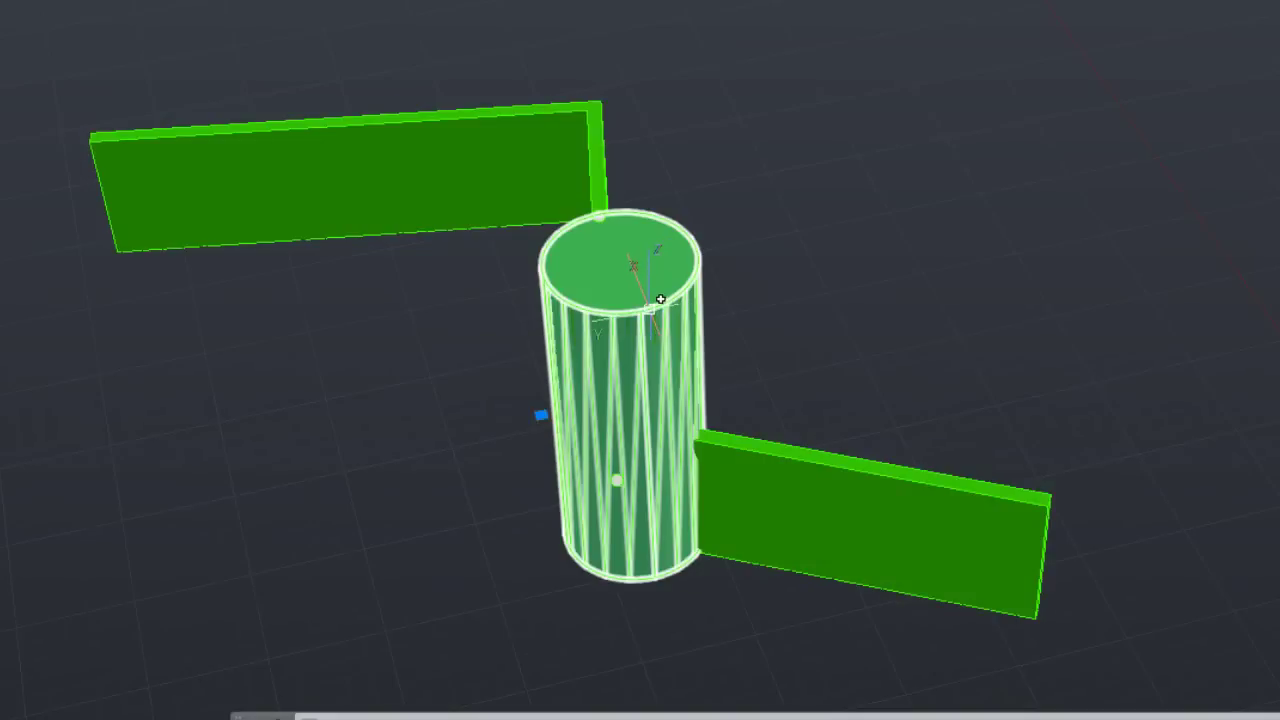
Select only the cylinder component of the united solid and enlarge its radius by stretching the base radius grip outward.
ctrl+click(649, 307)
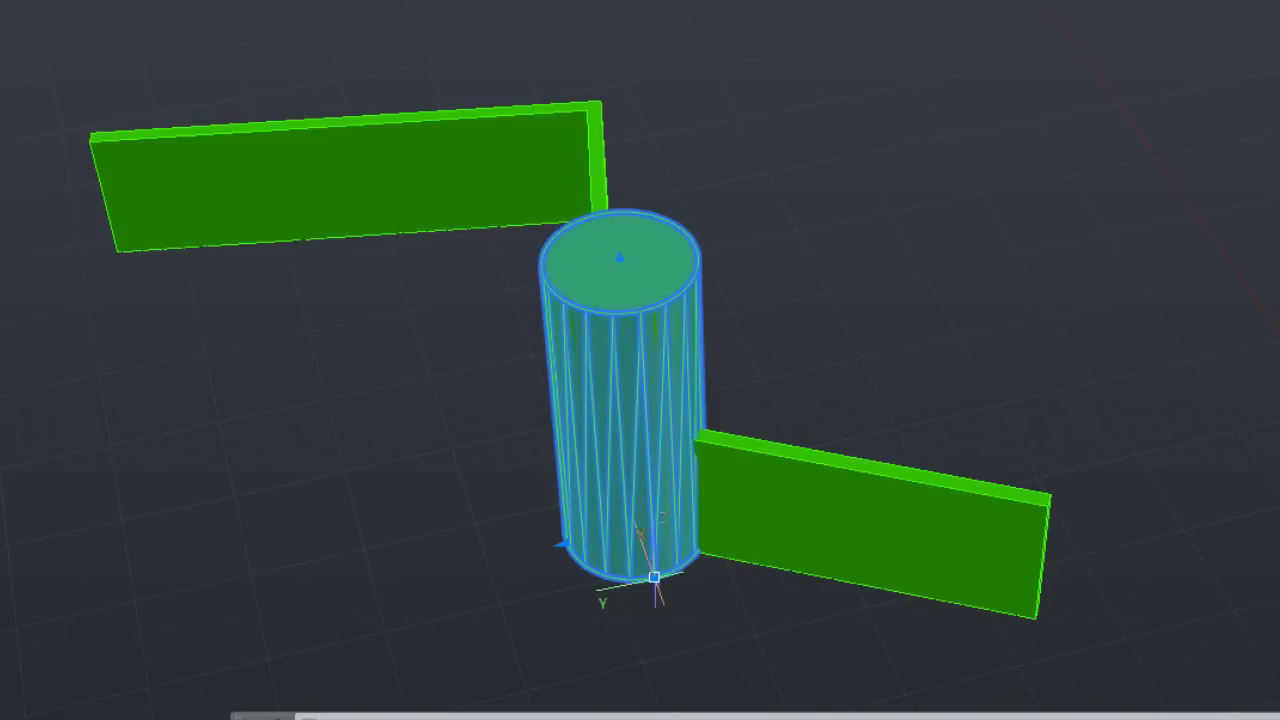
click(655, 579)
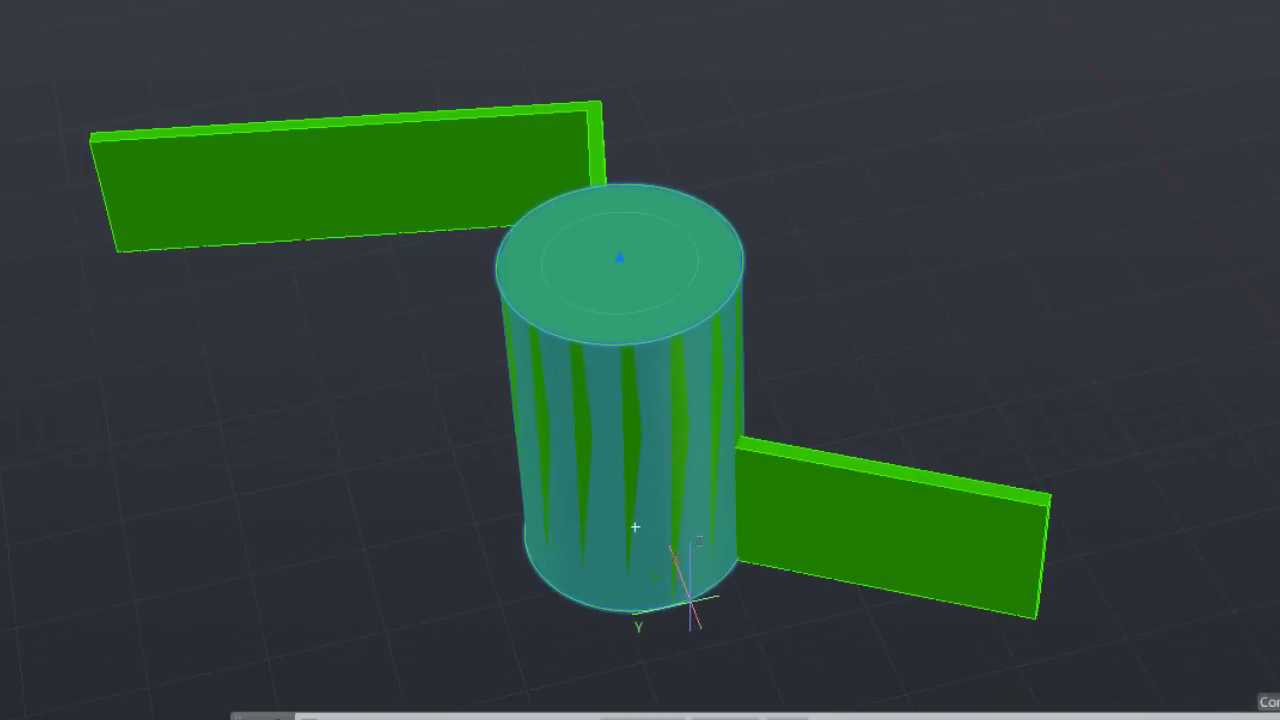
click(635, 527)
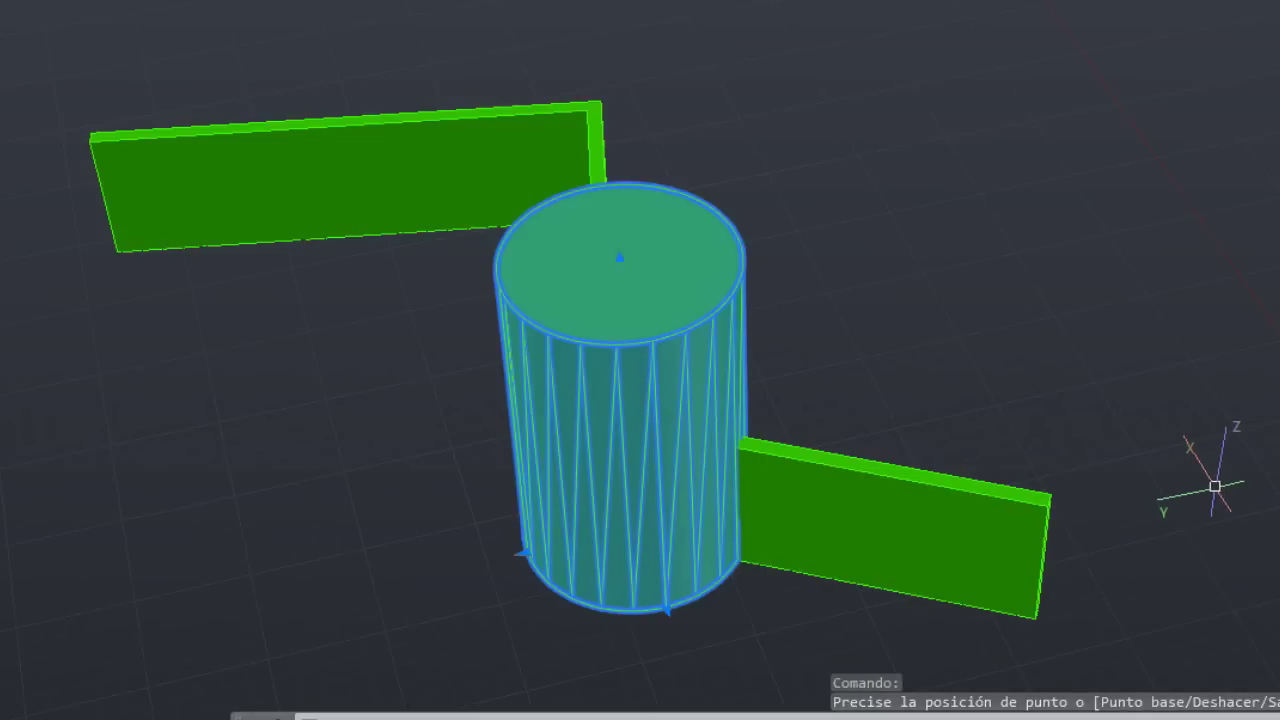
key(Escape)
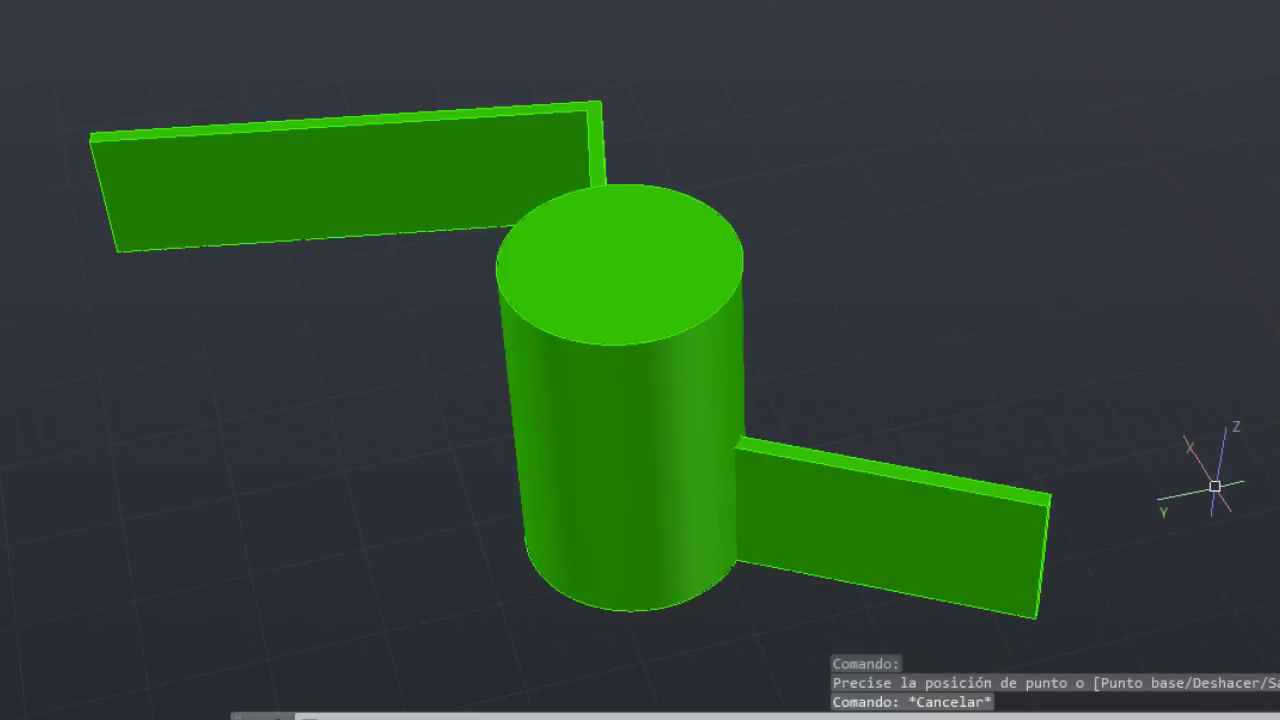
mouse_move(930, 518)
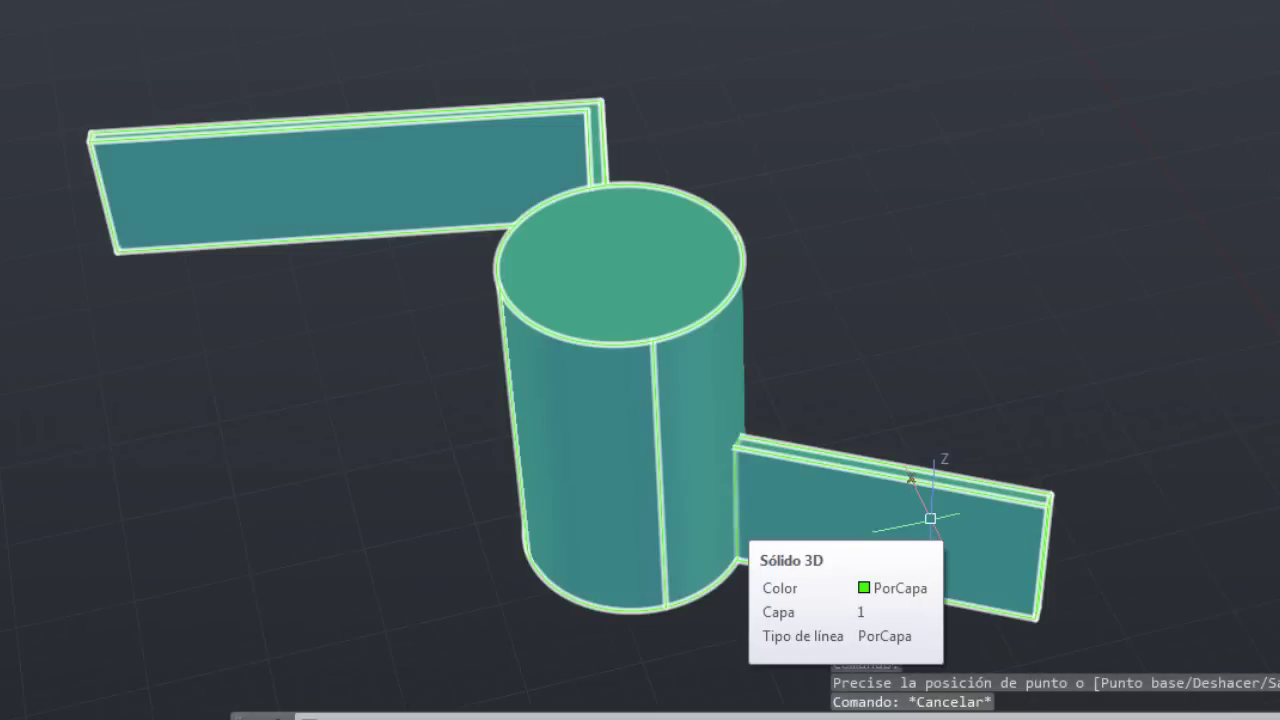
Select only the wall component of the united solid and stretch its lower profile grips outward to widen the base into a sloped section.
click(855, 513)
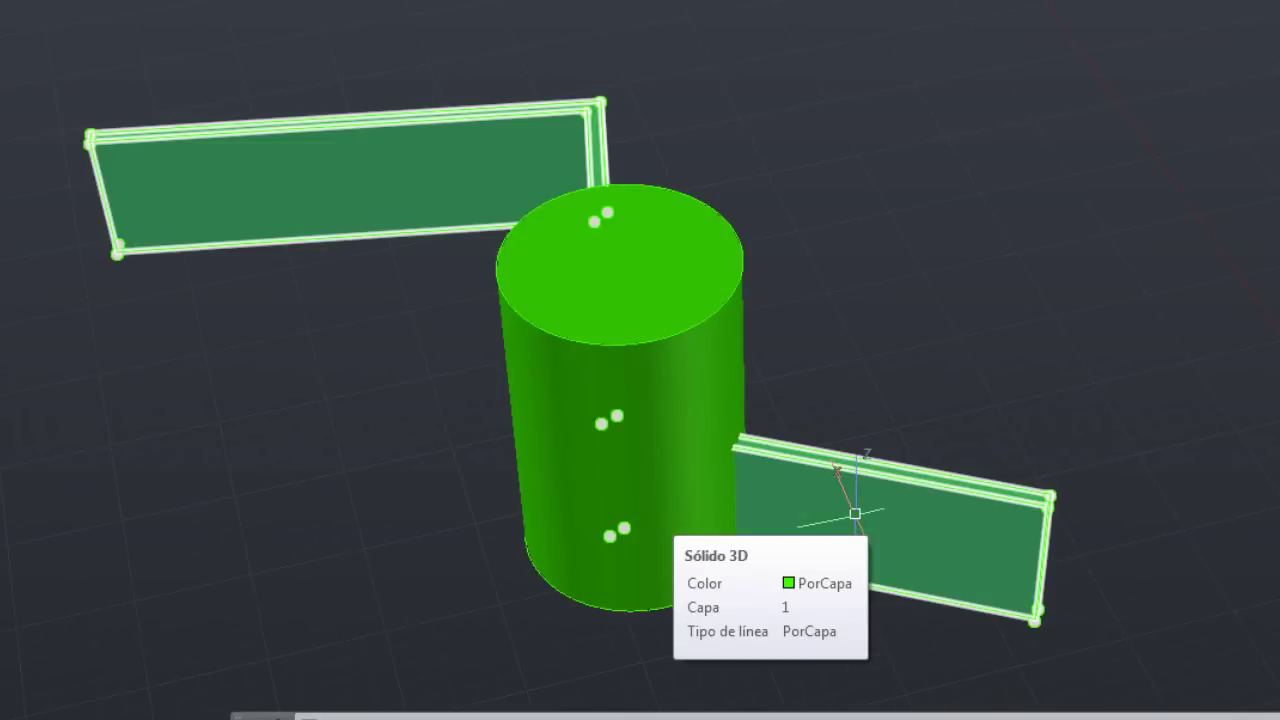
click(855, 514)
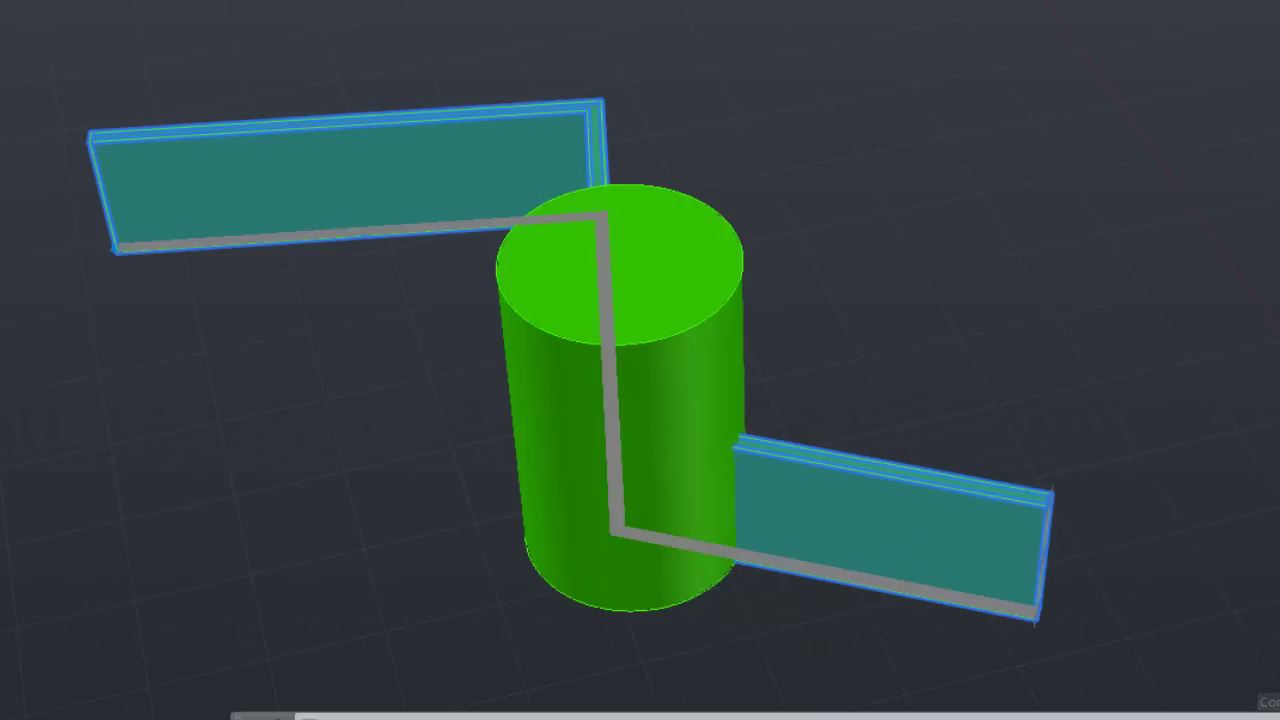
drag(937, 568, 889, 354)
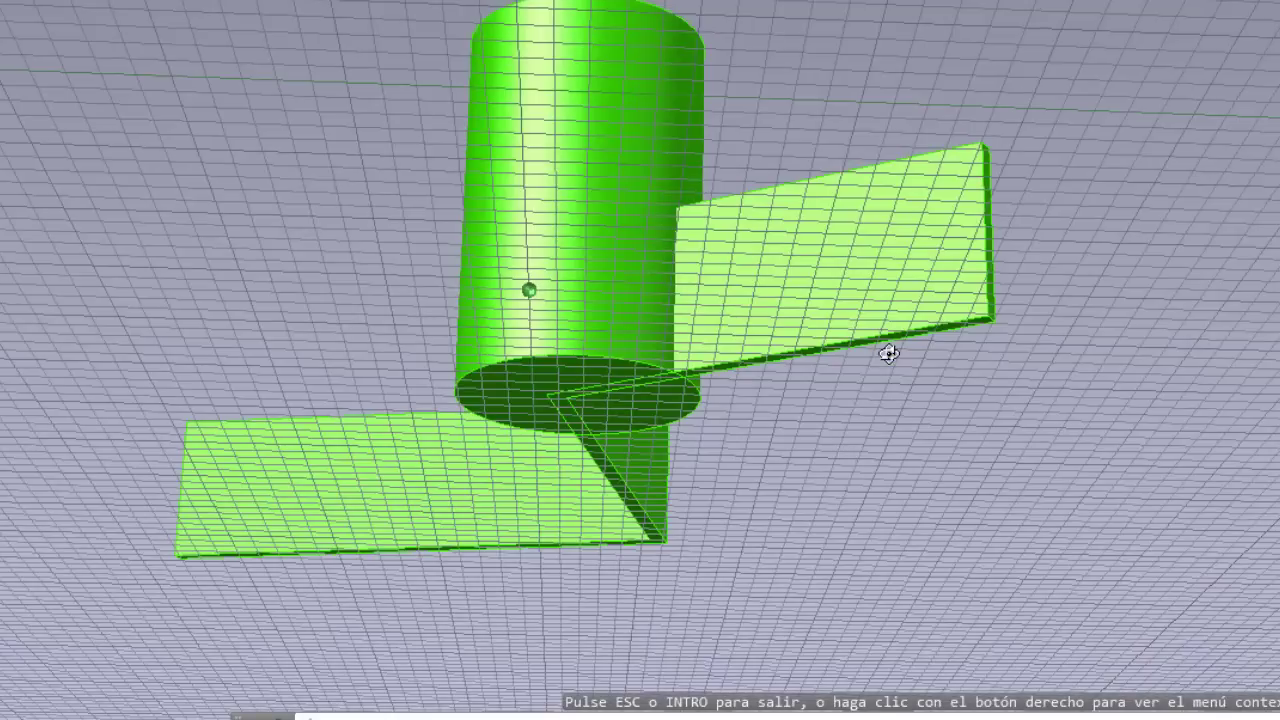
right_click(887, 356)
key(Escape)
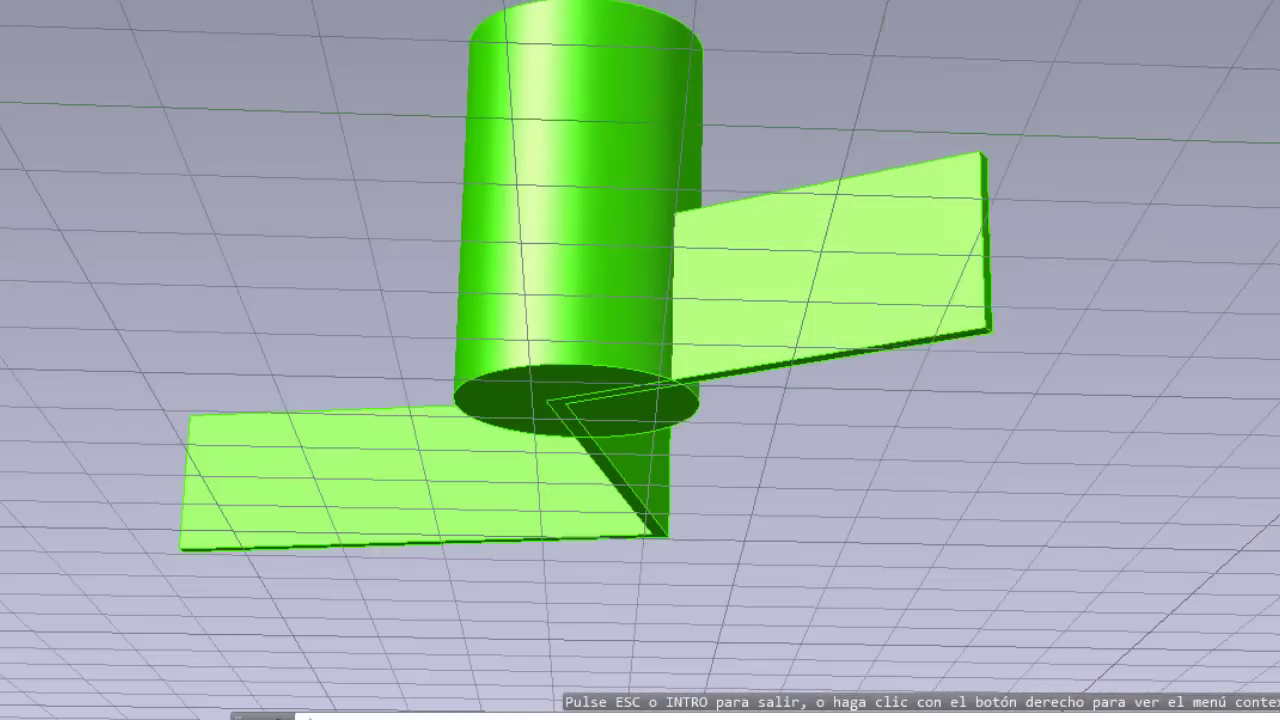
click(815, 366)
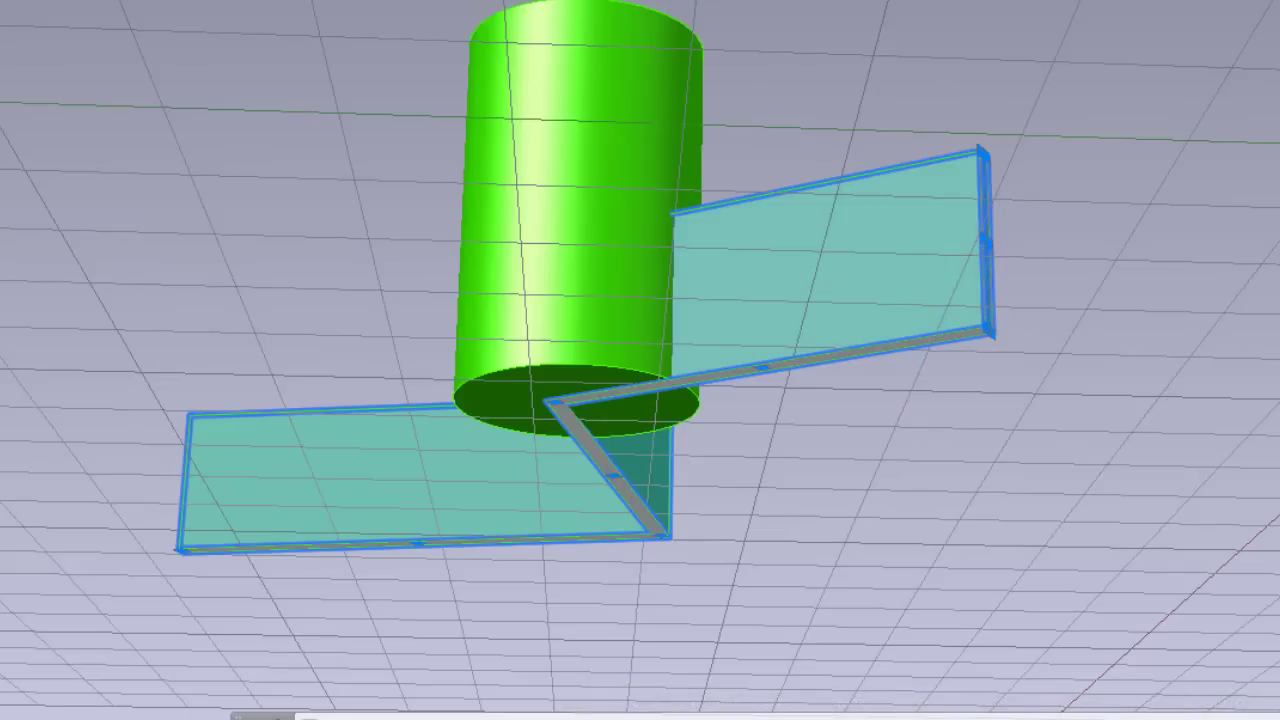
click(1278, 412)
drag(1133, 305, 1116, 396)
right_click(1116, 396)
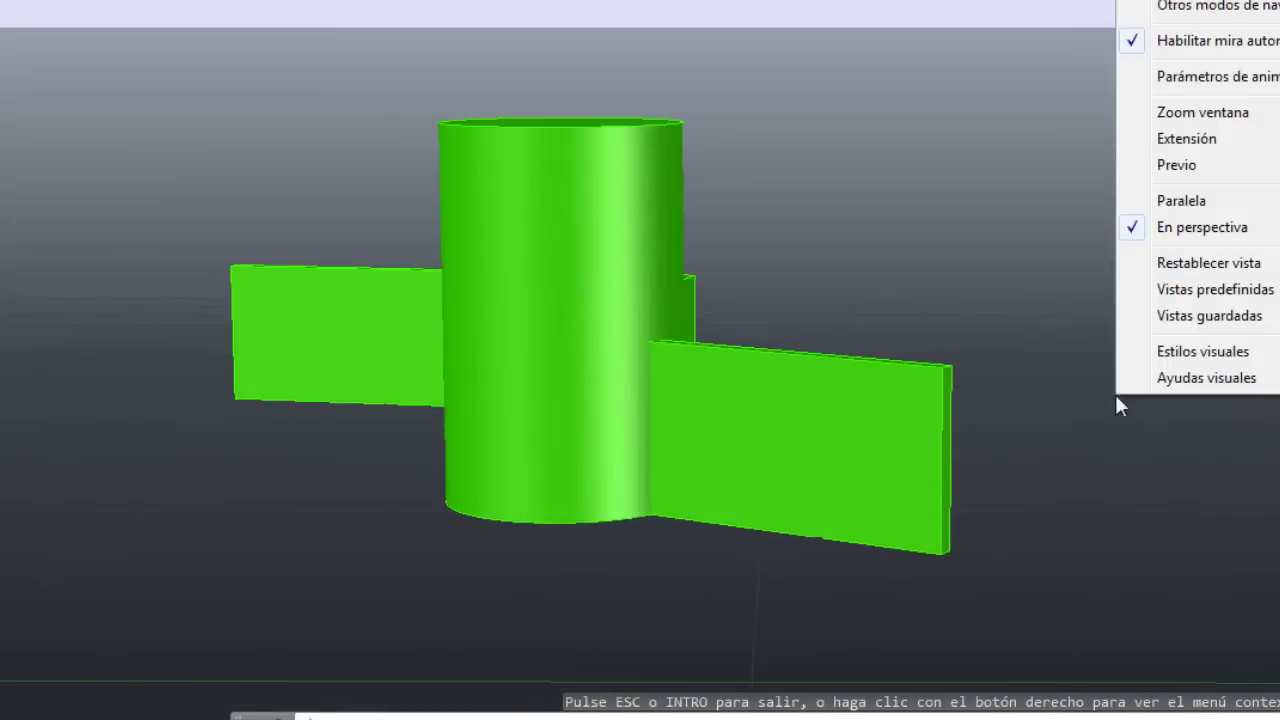
click(1142, 1)
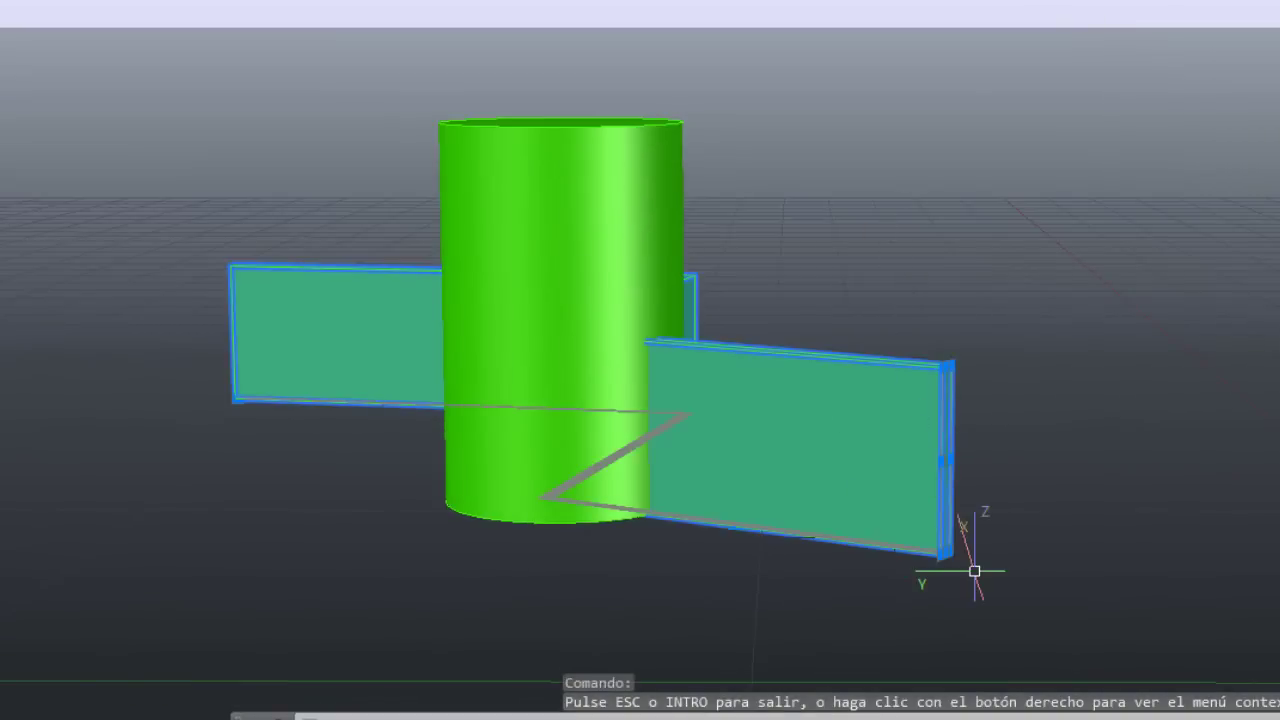
click(940, 553)
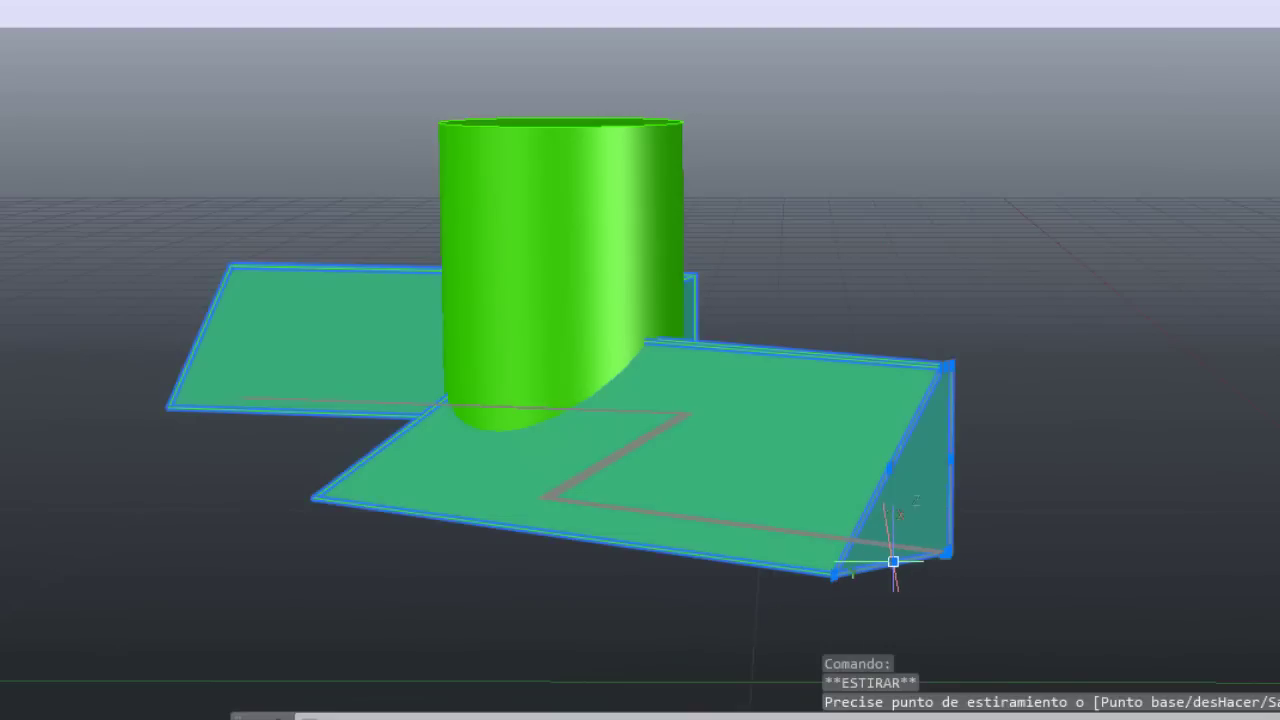
click(894, 562)
click(982, 577)
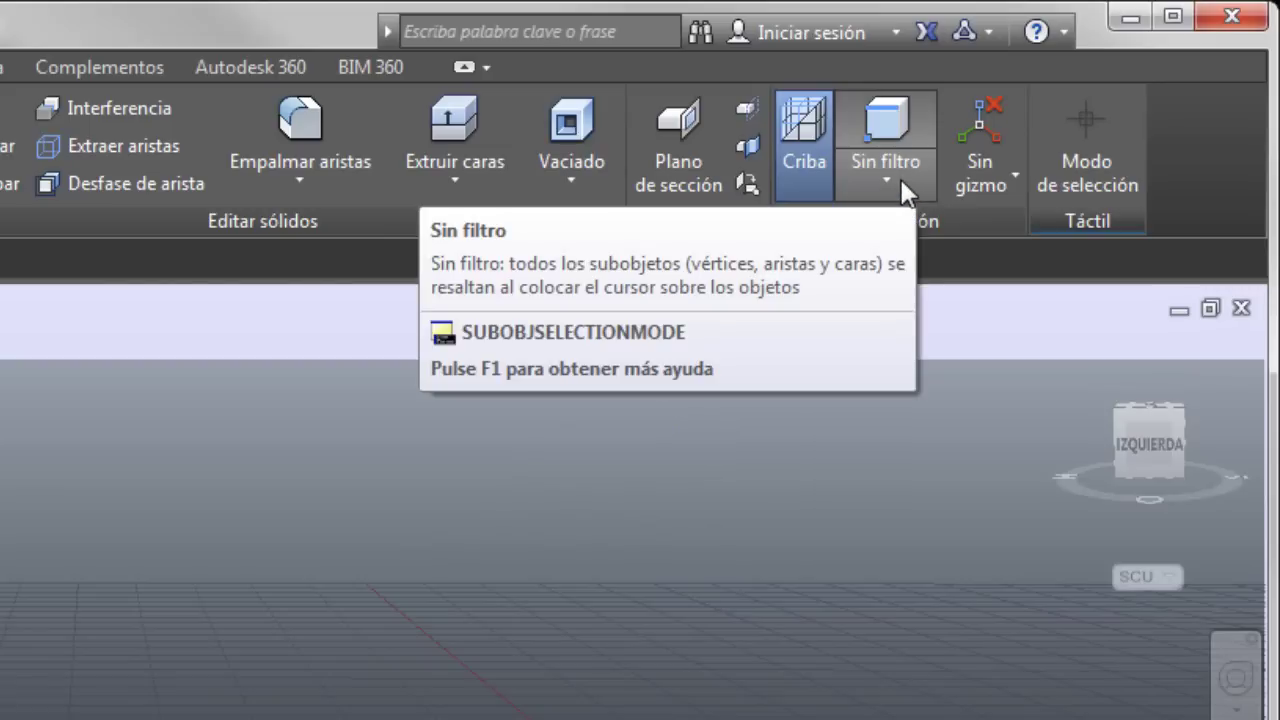
Set the subobject selection filter to Historial de sólido and test-select the wall and cylinder components individually, clearing the selection each time.
click(900, 178)
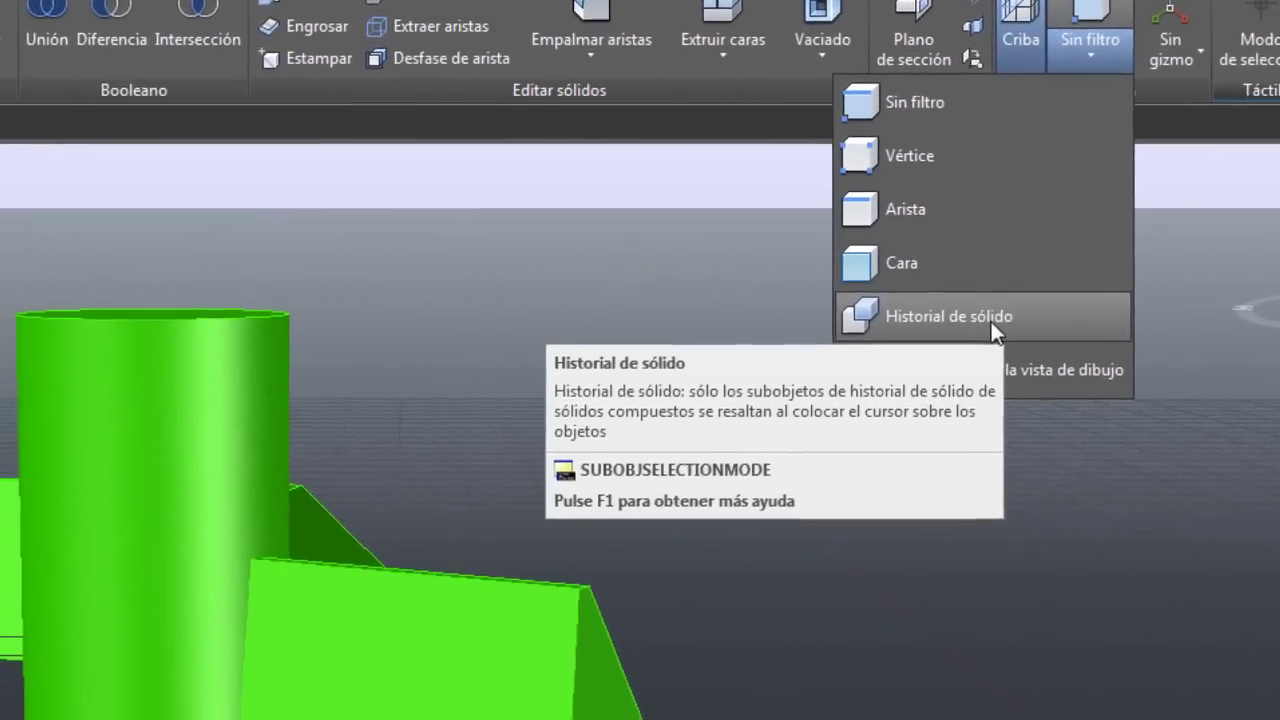
click(1055, 268)
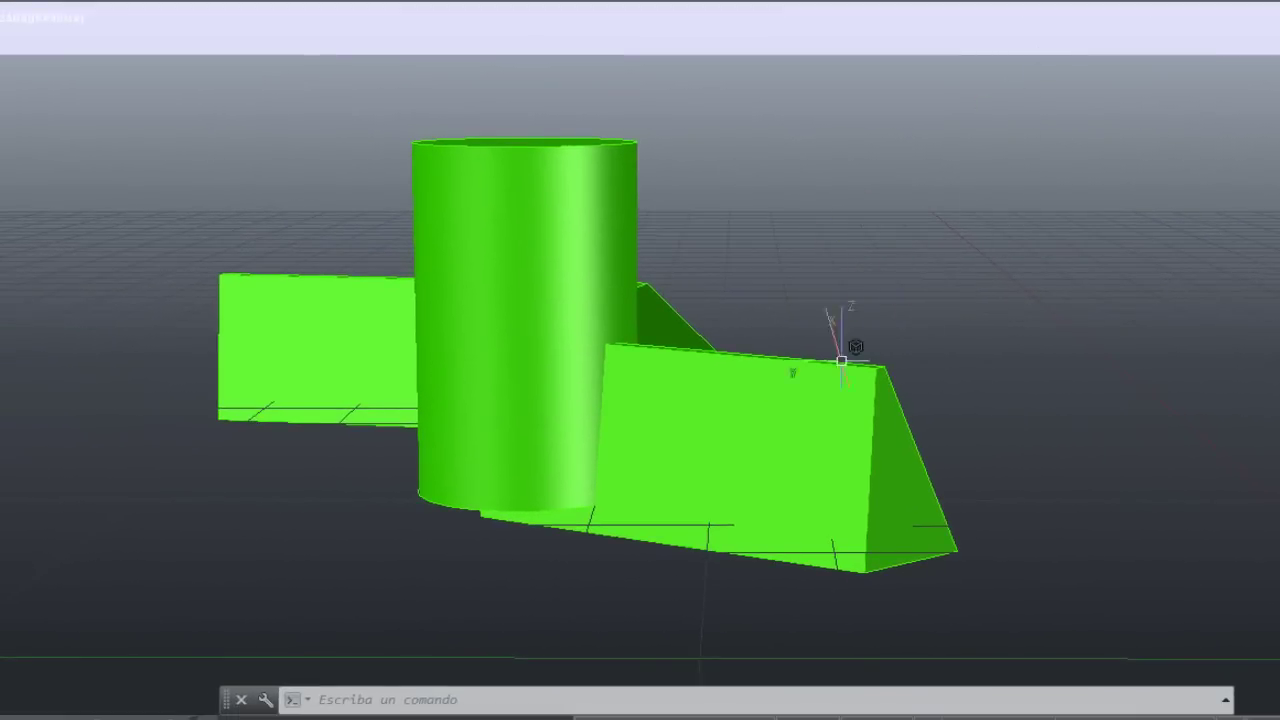
click(770, 437)
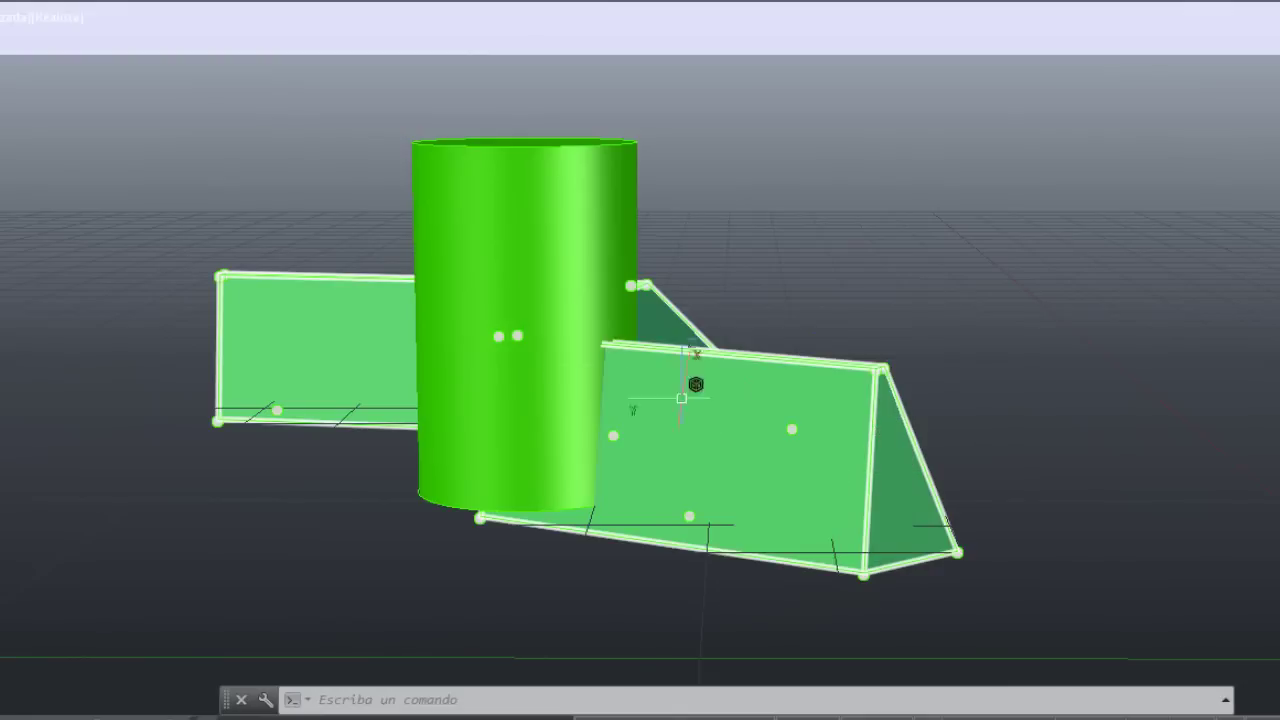
key(Escape)
click(478, 275)
key(Escape)
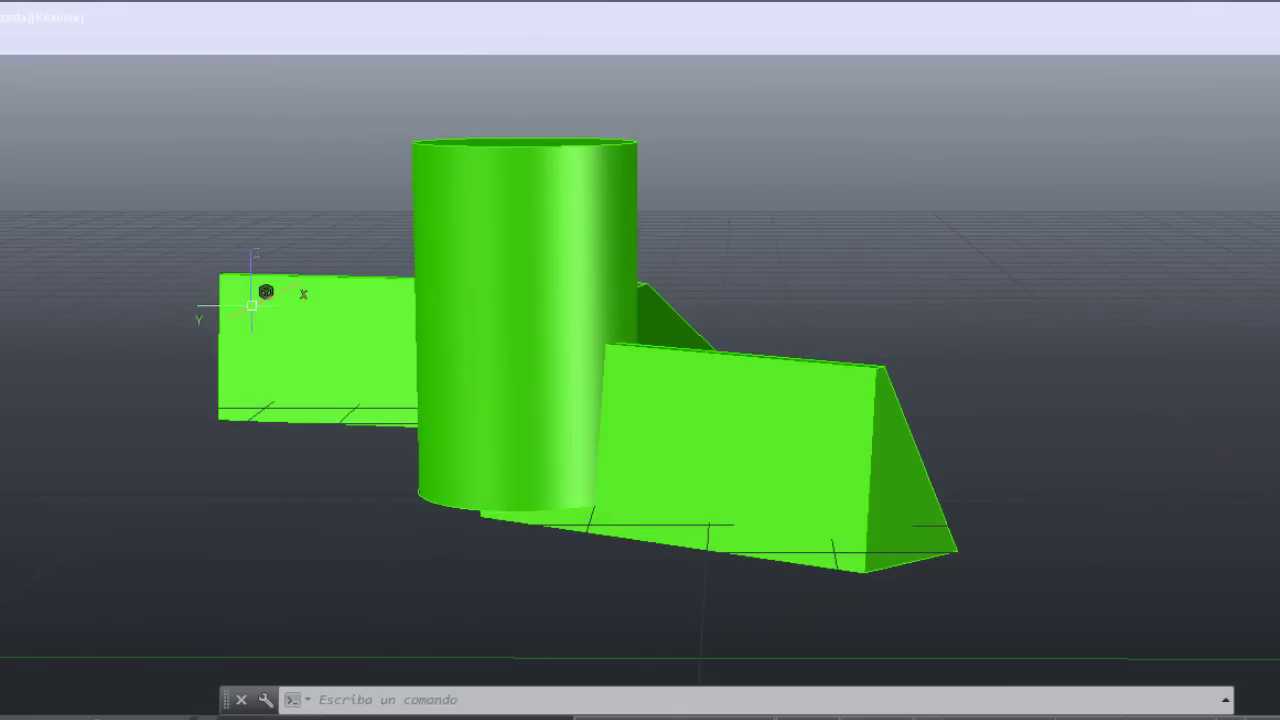
click(256, 289)
key(Escape)
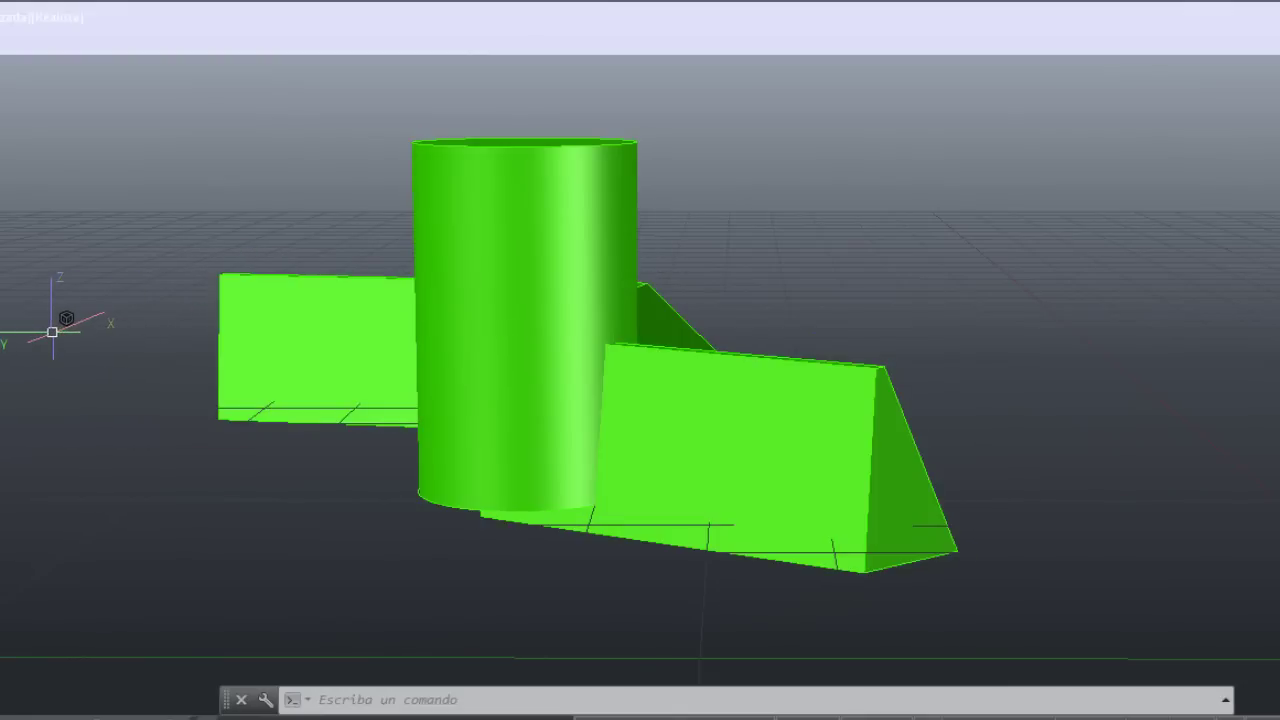